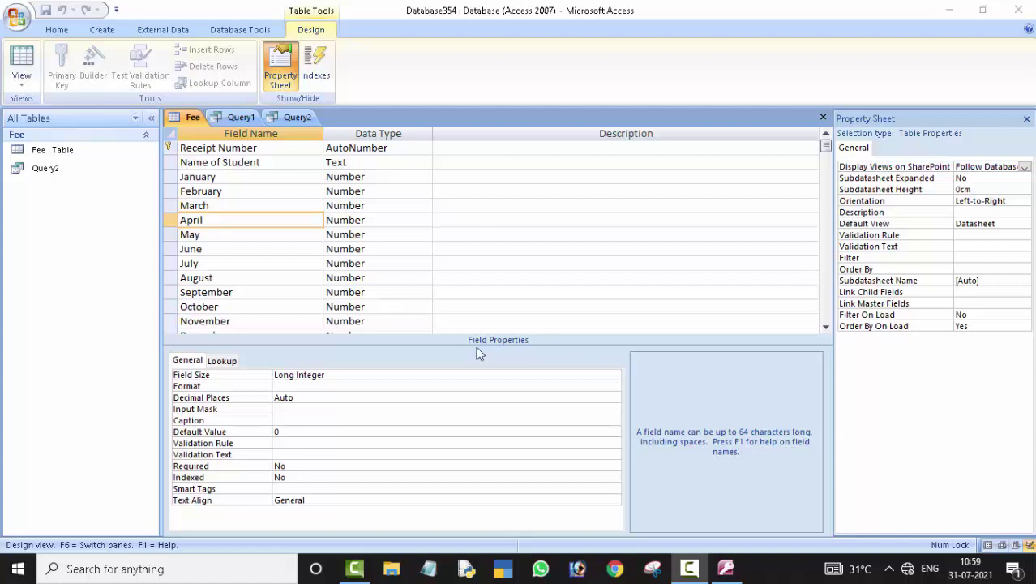
Widen the Query2 datasheet's Total Submitted and Total Fees columns so their full headers show
left_click(267, 277)
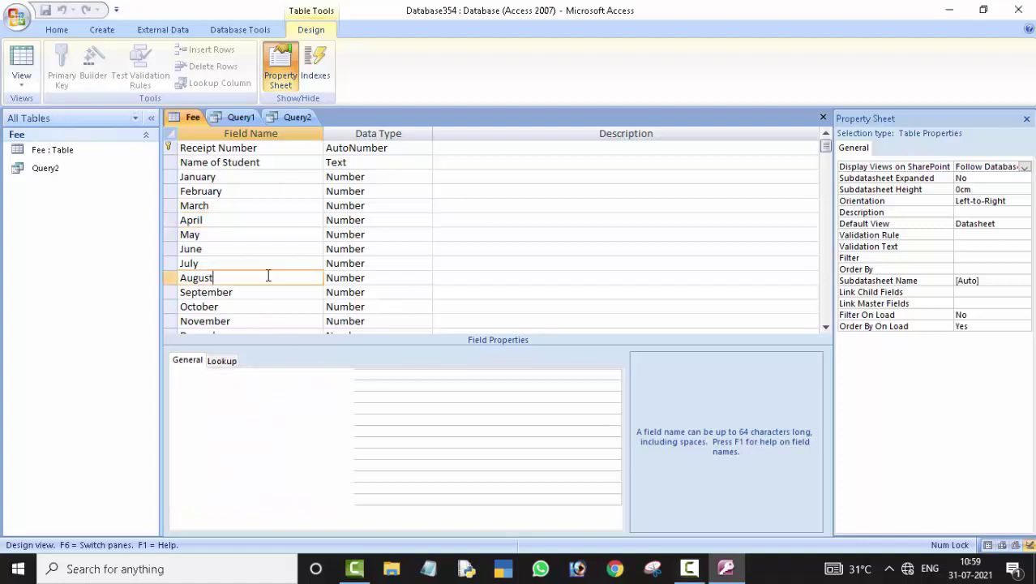
left_click(297, 117)
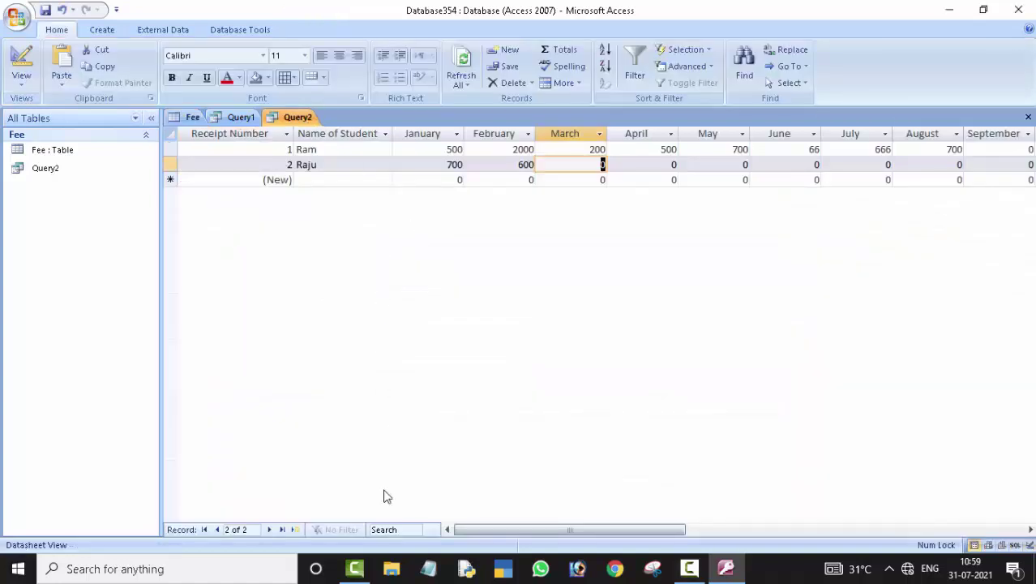
mouse_move(485, 531)
left_mouse_down()
mouse_move(689, 542)
mouse_move(561, 546)
mouse_move(404, 531)
mouse_move(698, 549)
left_mouse_up()
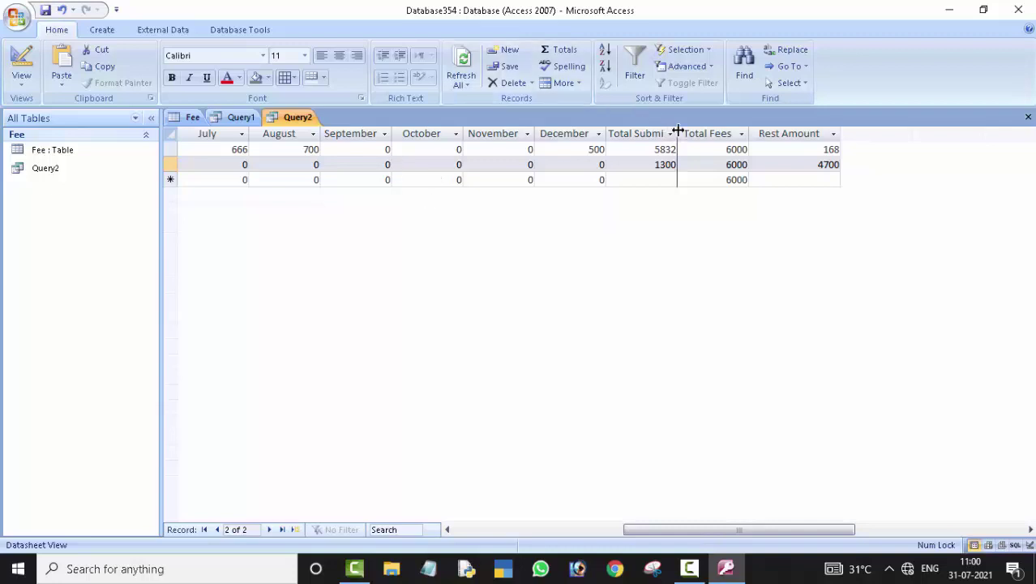
left_click_drag(678, 131, 686, 131)
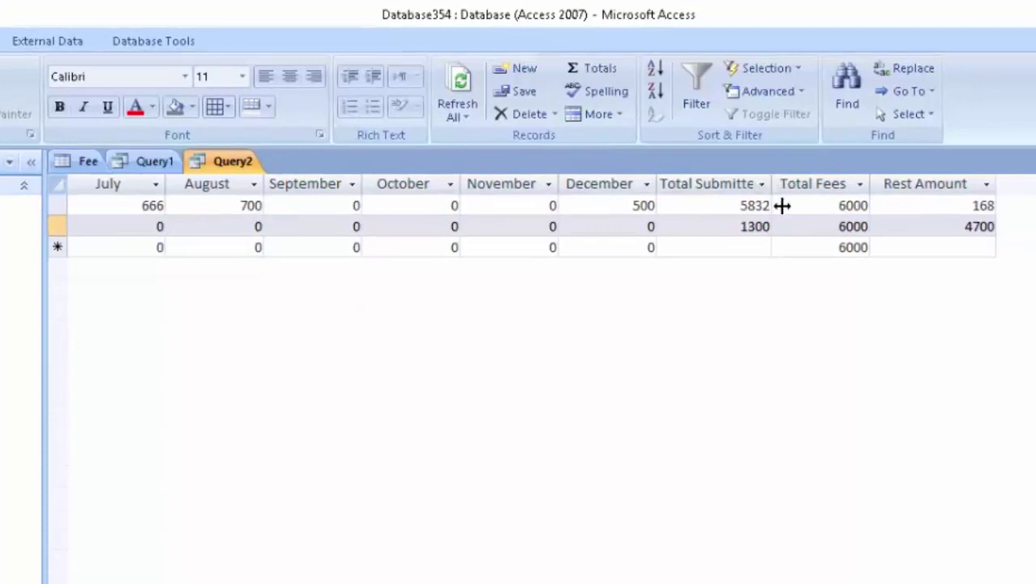
left_click_drag(782, 205, 790, 219)
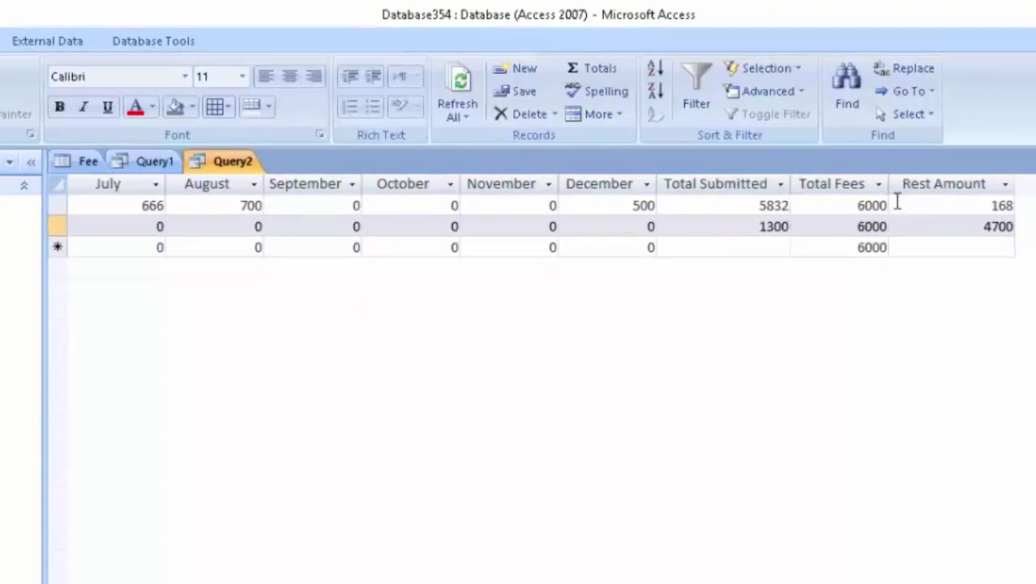
left_click_drag(889, 183, 900, 184)
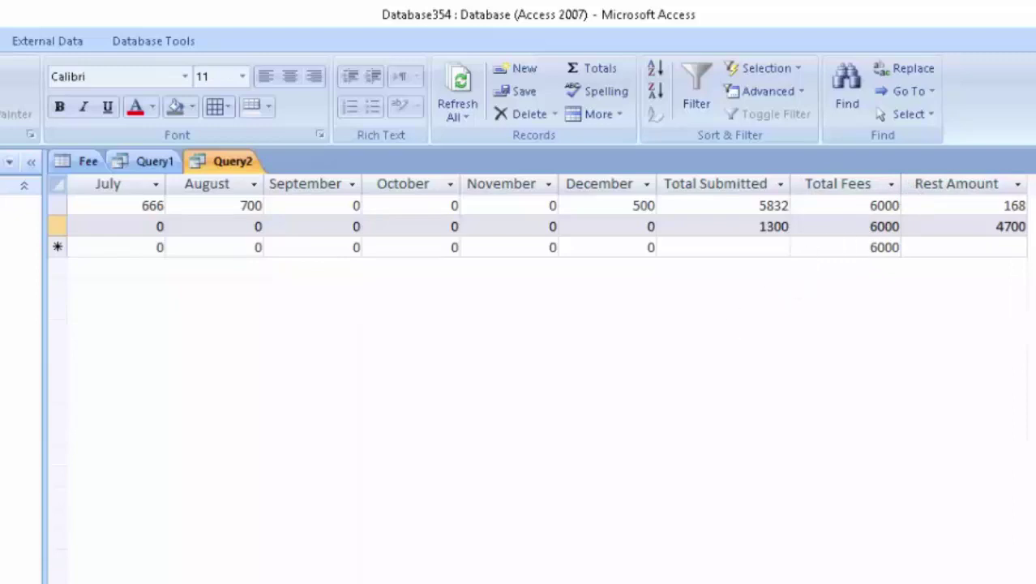
key("Left")
key("Left")
key("Left")
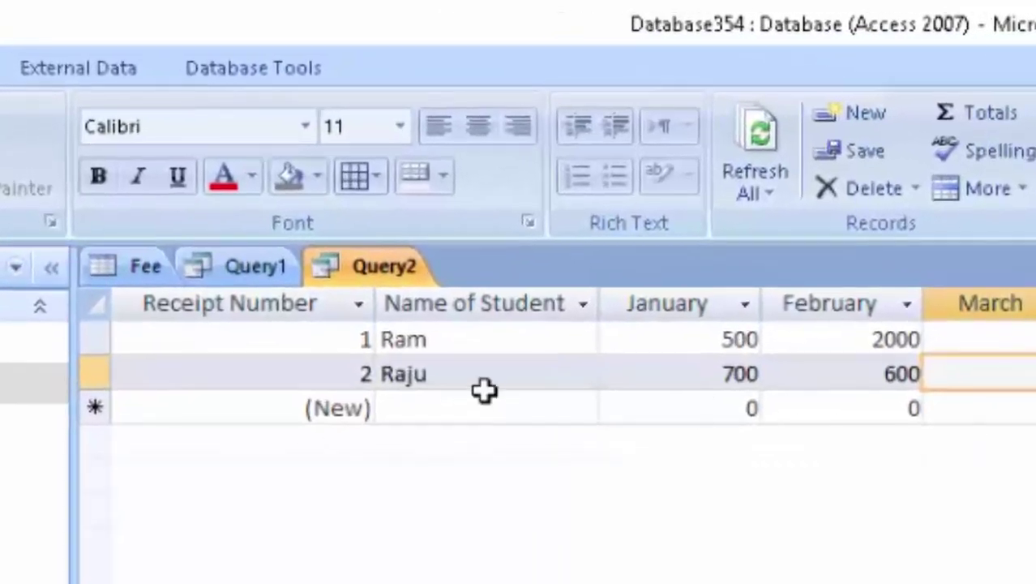
Add a new record with the student's name and payments 600 (January), 400 (March), 1000 (October)
left_click(484, 407)
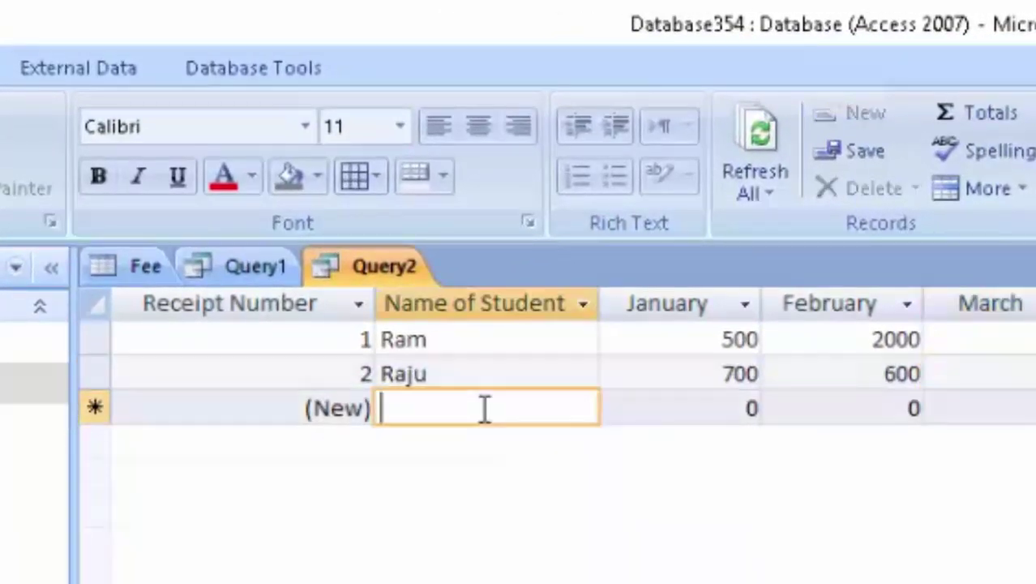
type("M")
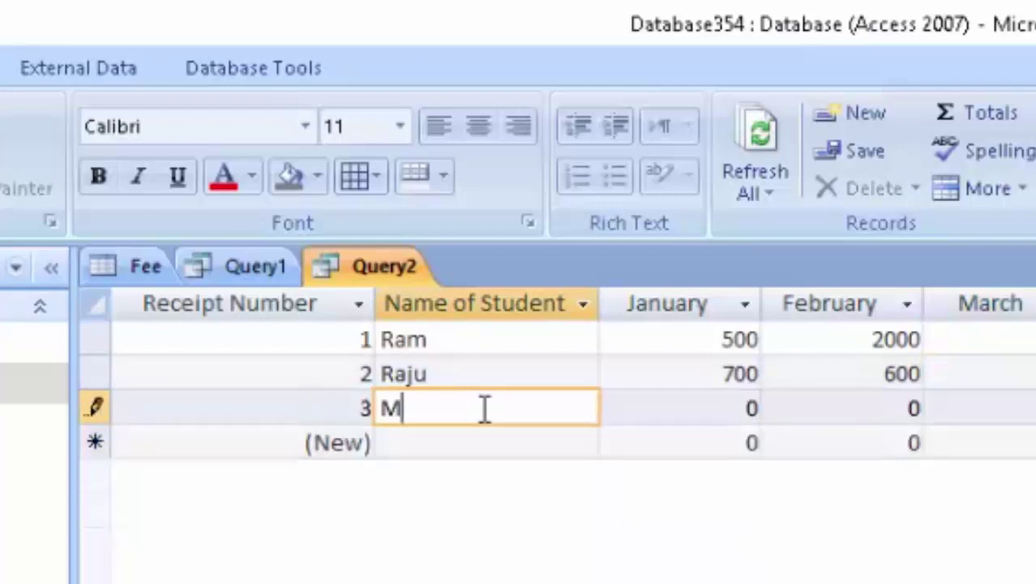
type("ahesh")
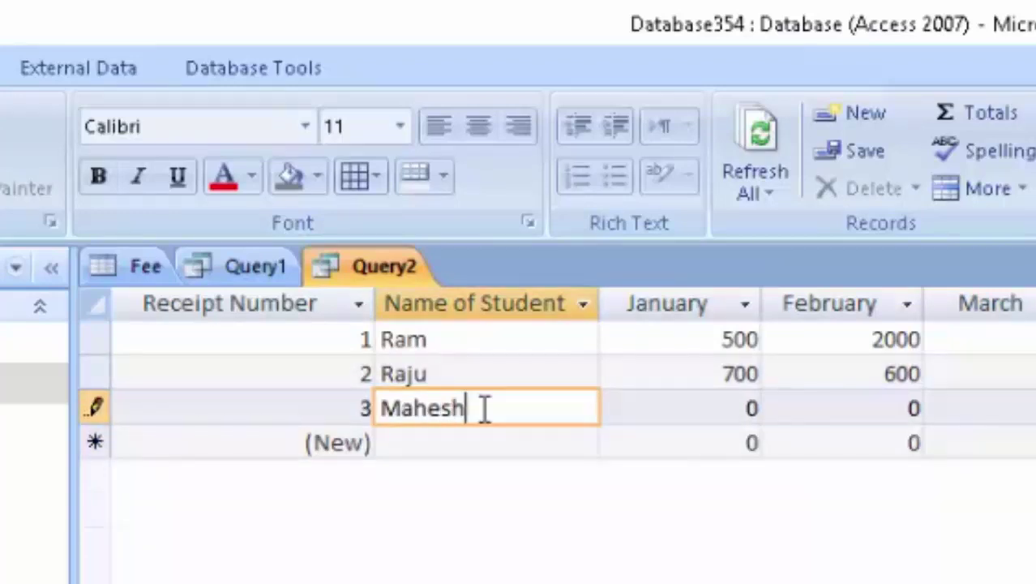
key("Tab")
type("6")
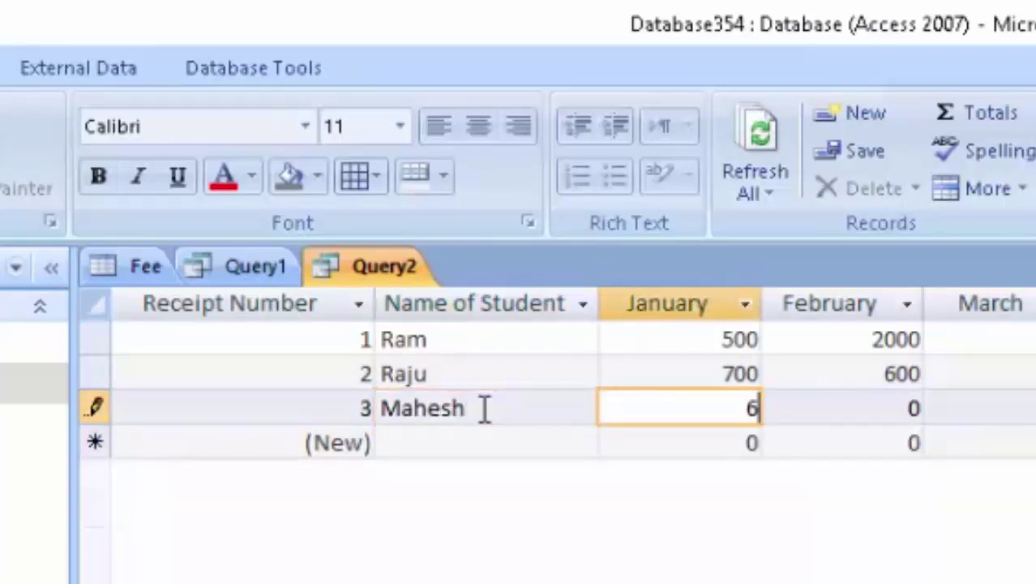
type("00")
key("Tab")
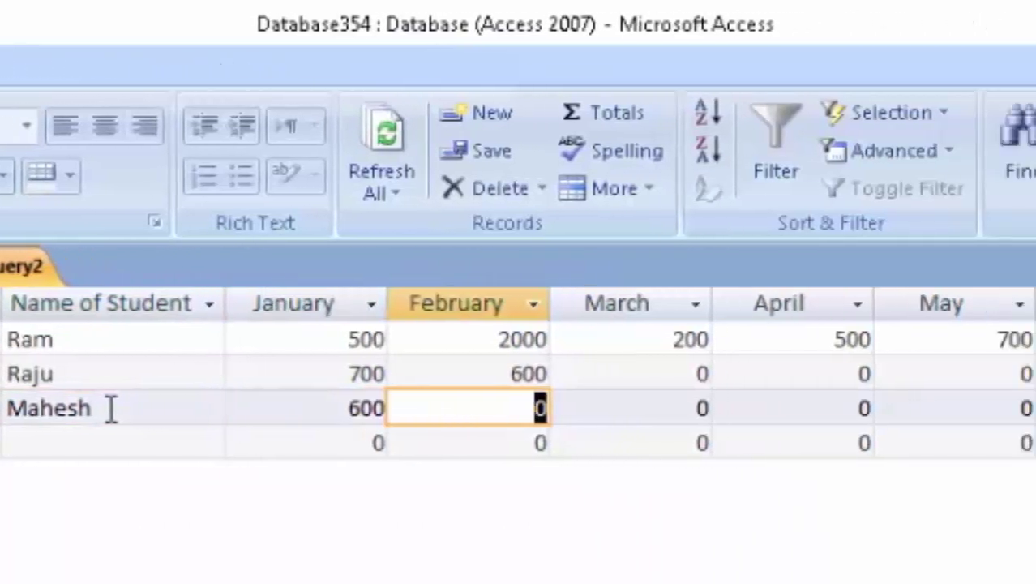
type("600")
key("Tab")
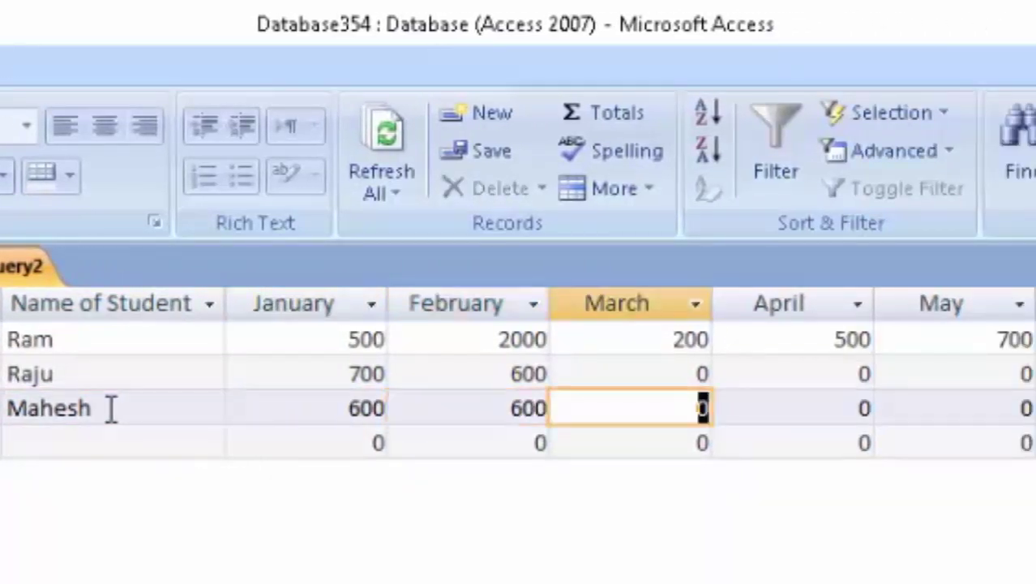
type("400")
key("Tab")
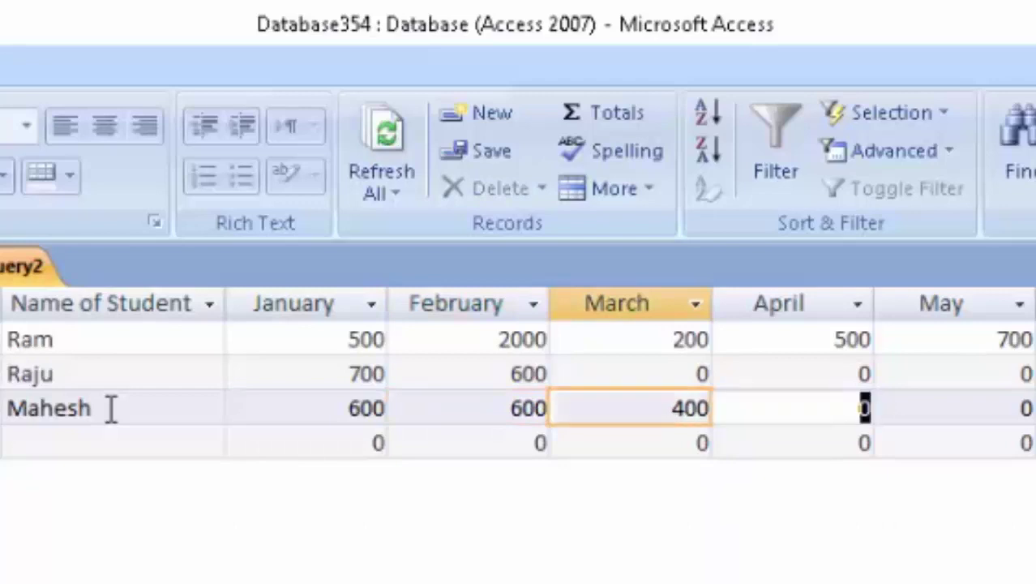
key("Tab")
key("Tab")
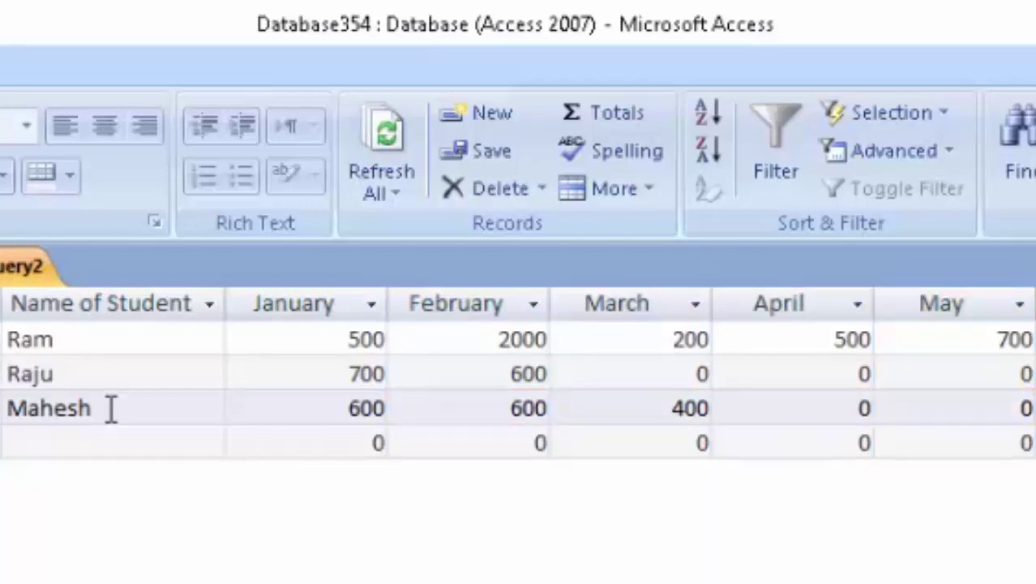
key("Tab")
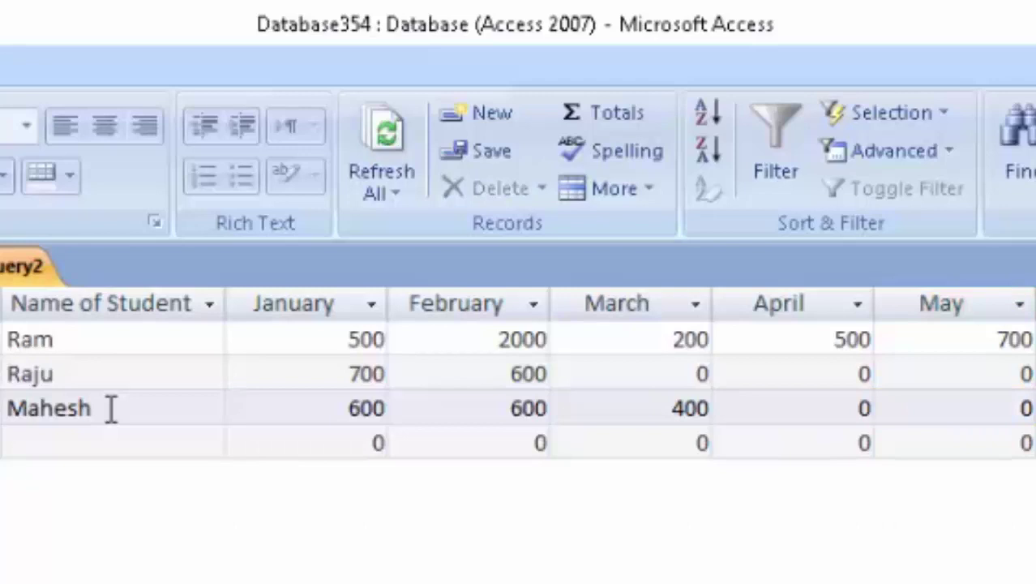
key("Tab")
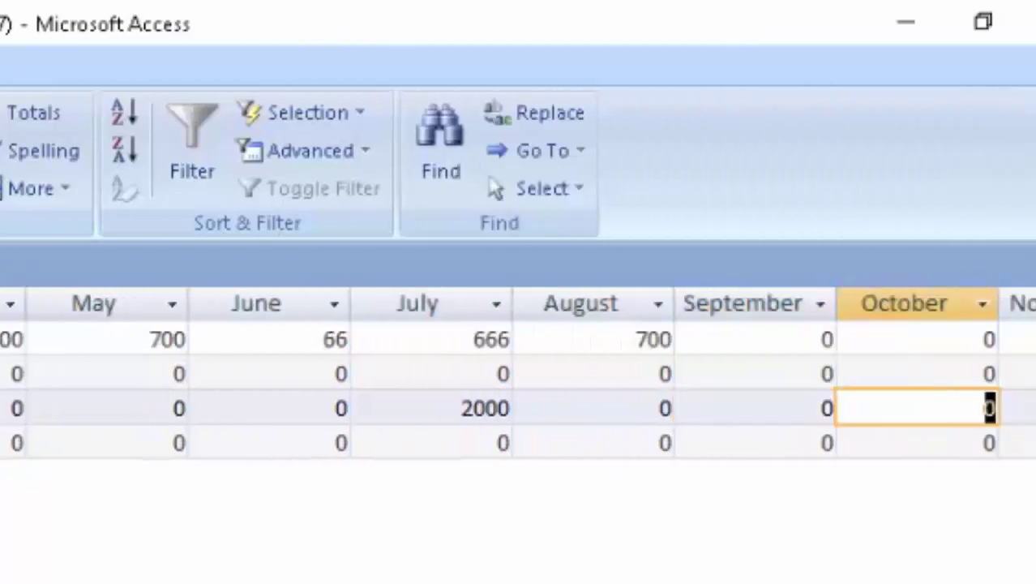
type("1")
type("000")
key("Tab")
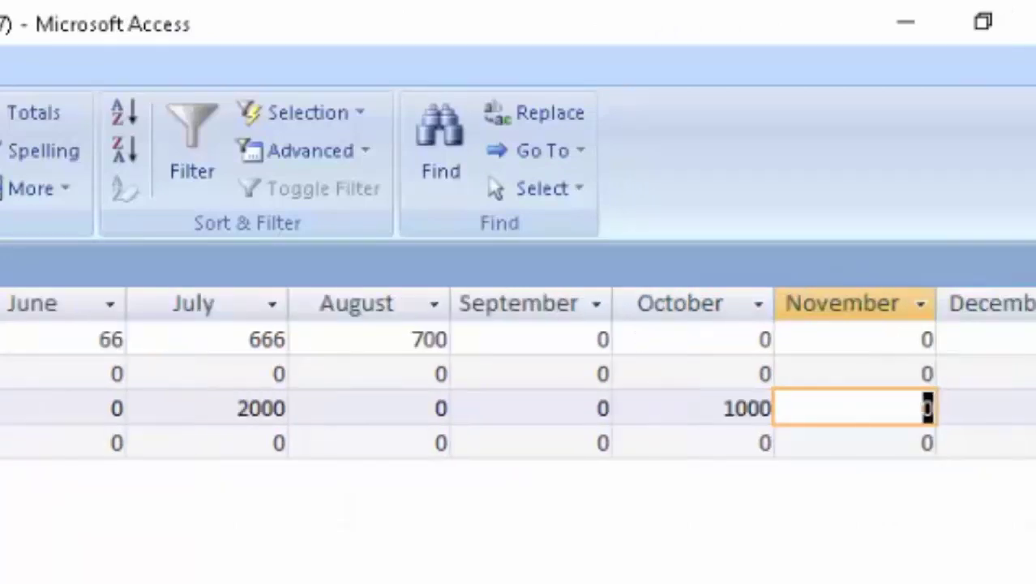
key("Tab")
key("Tab")
key("Tab")
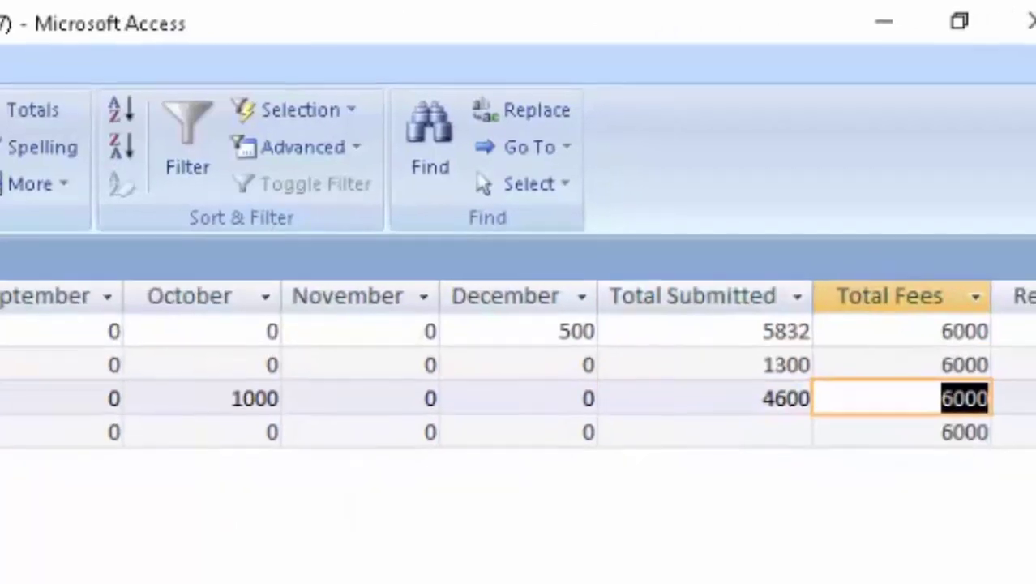
key("Tab")
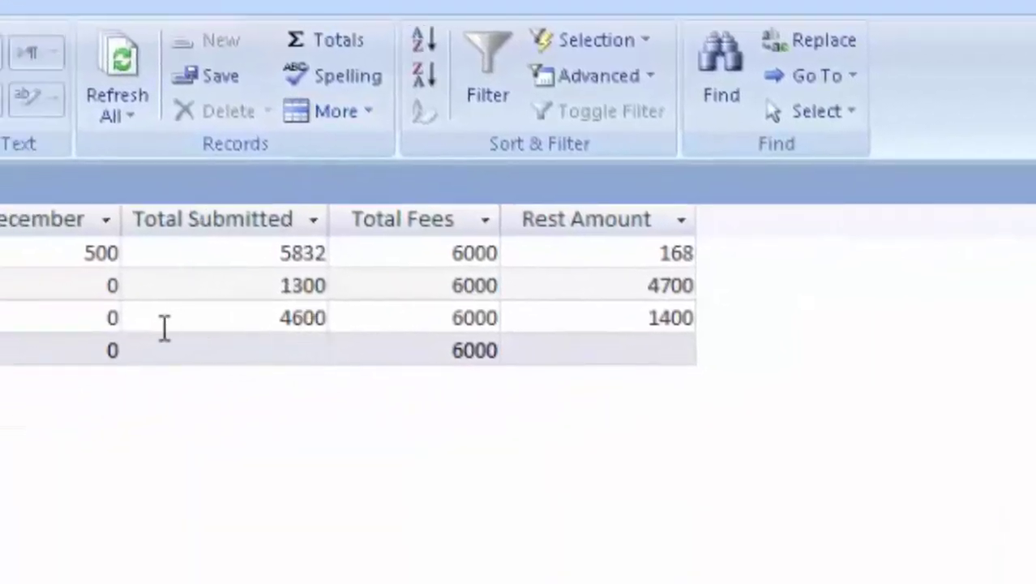
Check the new record's Total Submitted 4600, Total Fees 6000 and Rest Amount 1400
left_click(268, 316)
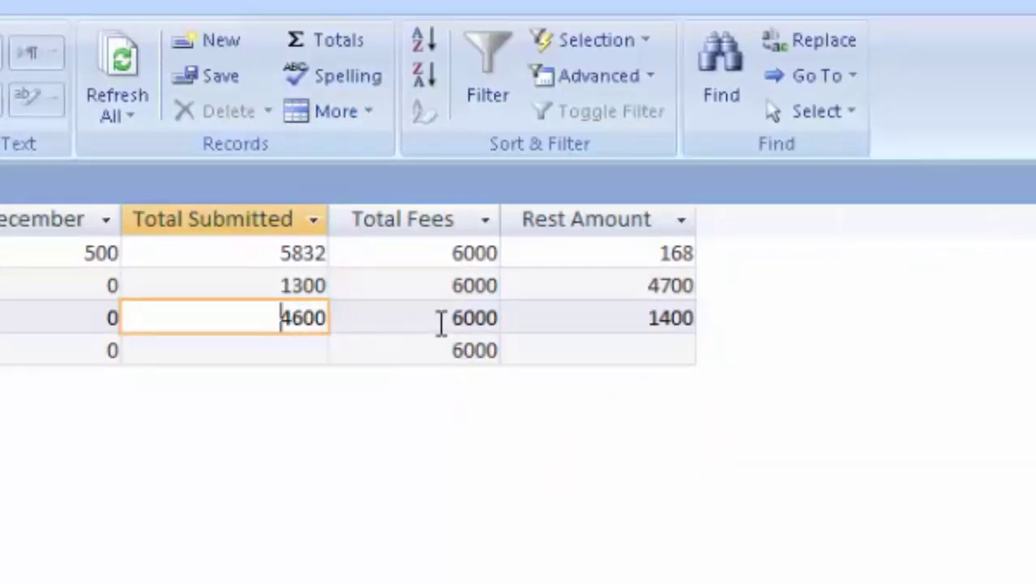
left_click_drag(442, 320, 511, 320)
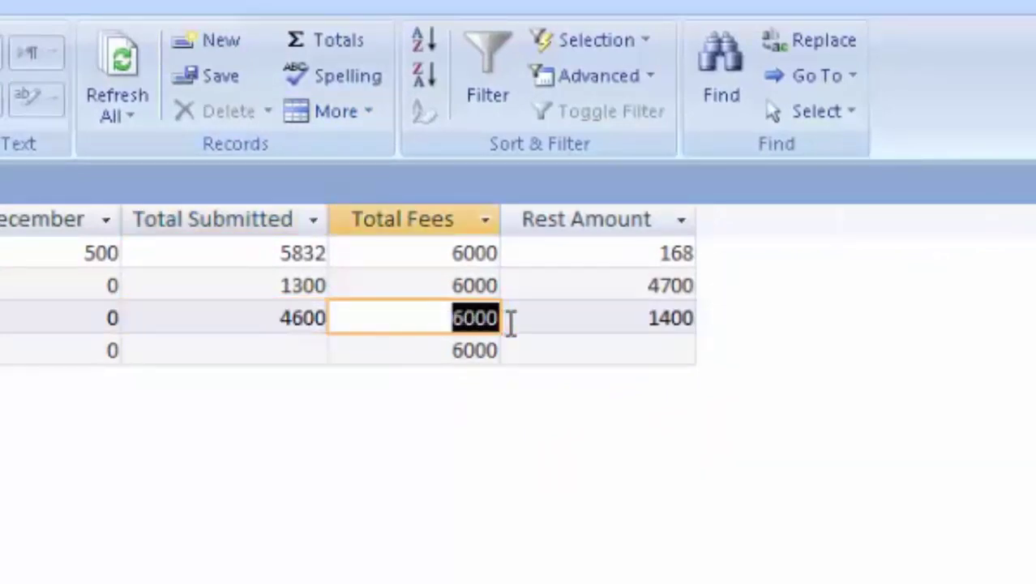
left_click_drag(643, 322, 702, 342)
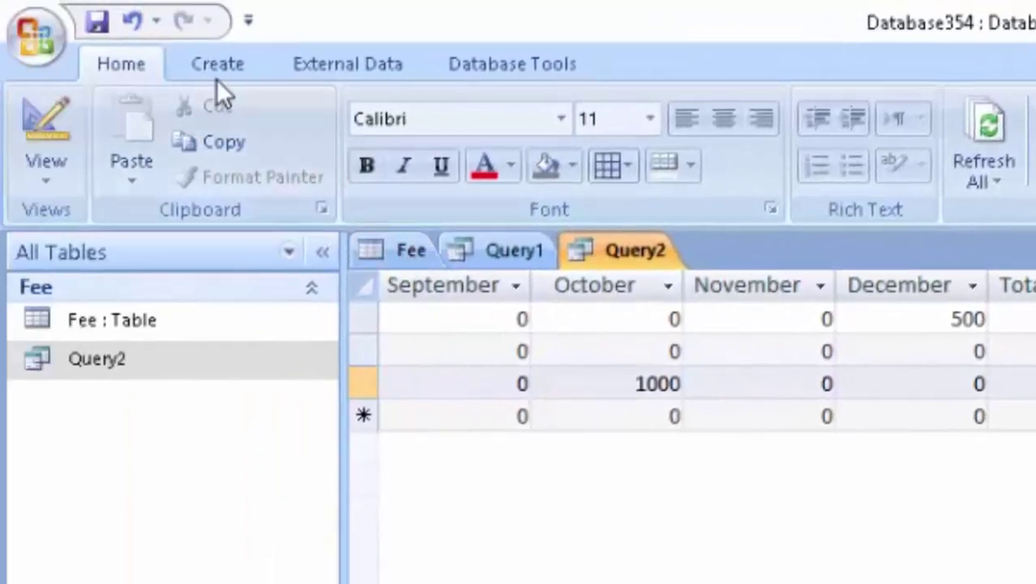
Create a new blank table and save it as Table1 in Design view
left_click(216, 77)
left_click(22, 107)
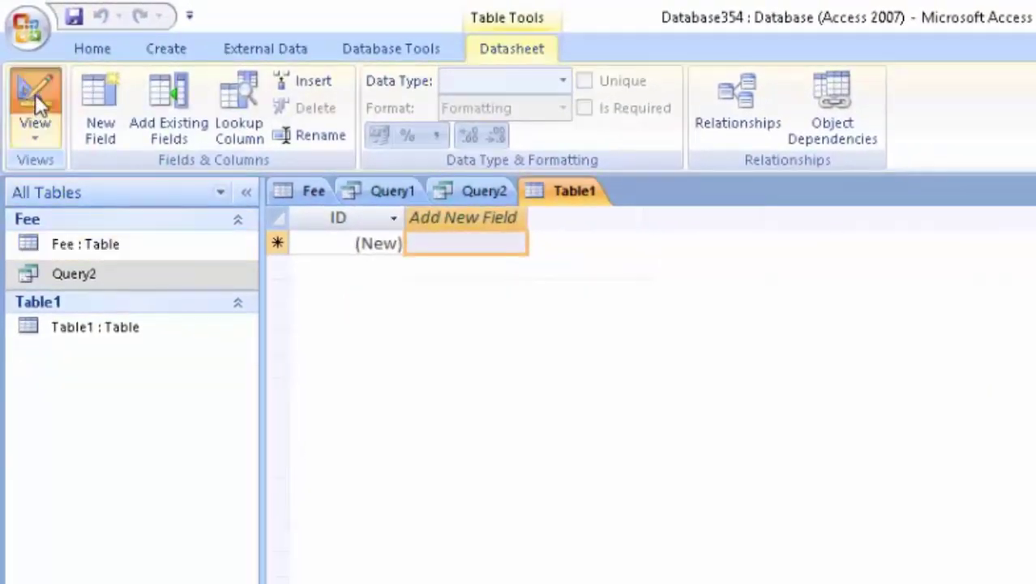
left_click(35, 93)
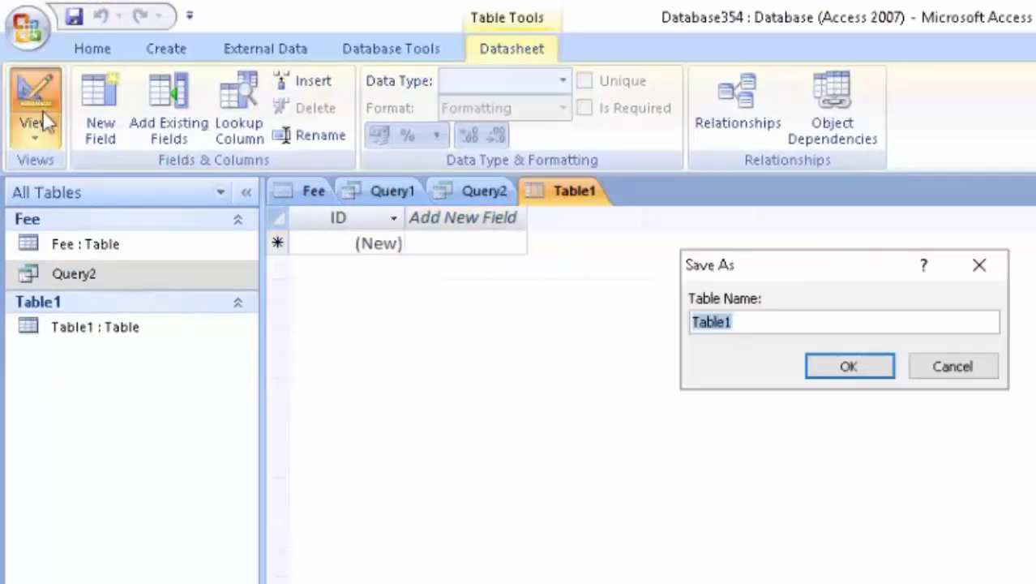
left_click(838, 369)
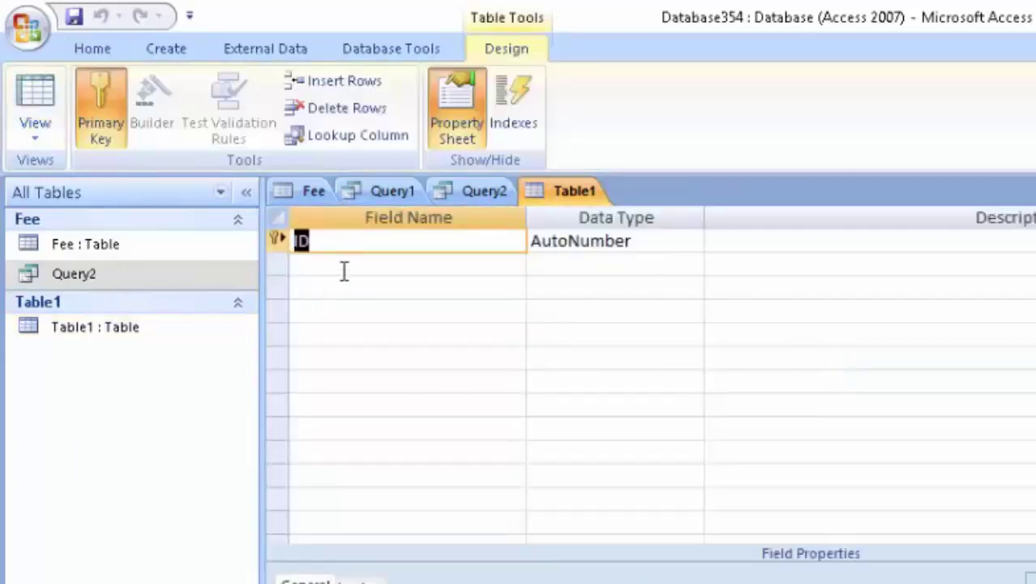
Rename the primary key field from ID to Roll_Number
key("BackSpace")
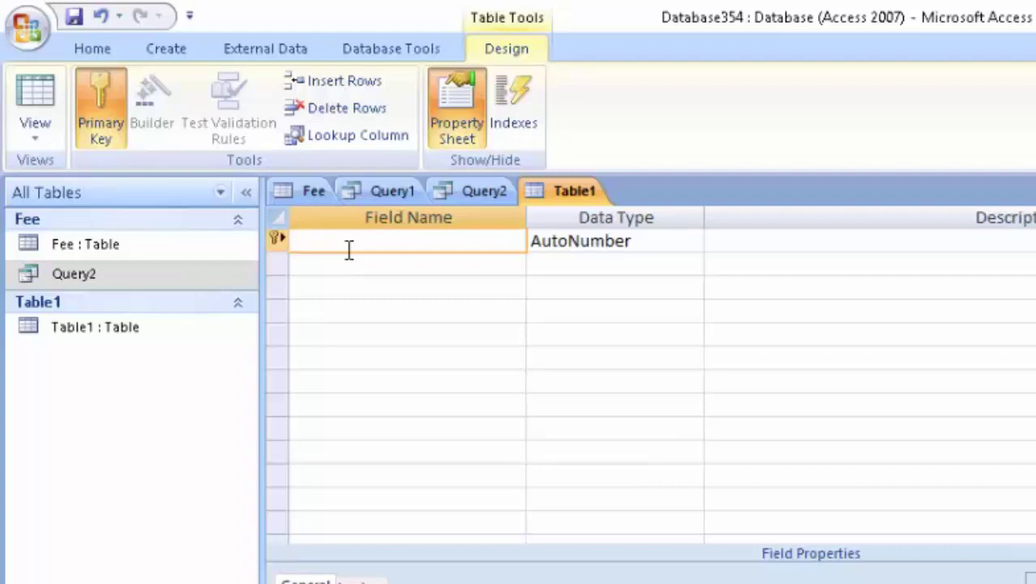
type("Roll_")
type("Num")
type("ber")
key("Tab")
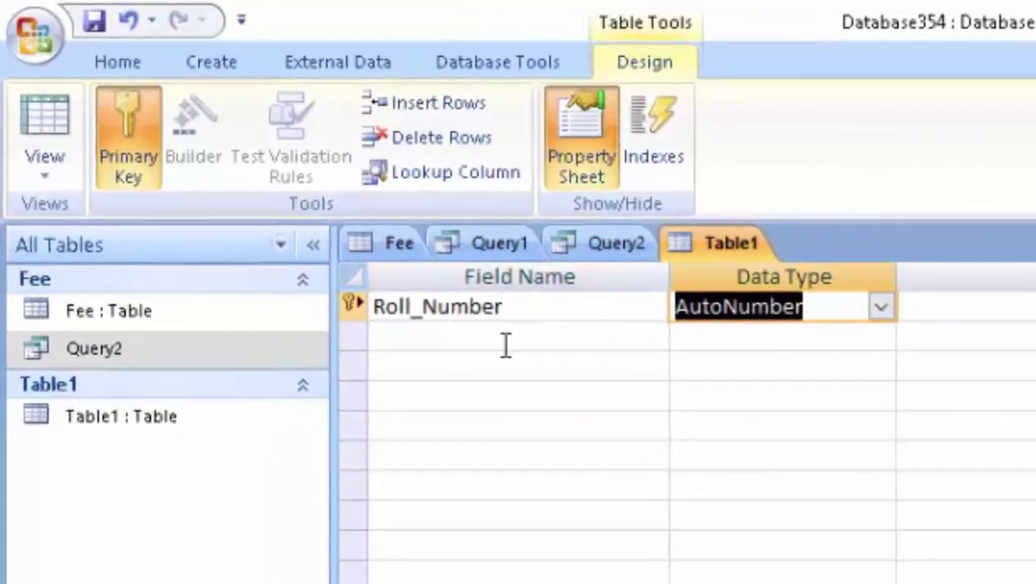
Add a Name of Student field followed by Text fields Jan, Feb, Mar, Apr and May
left_click(505, 346)
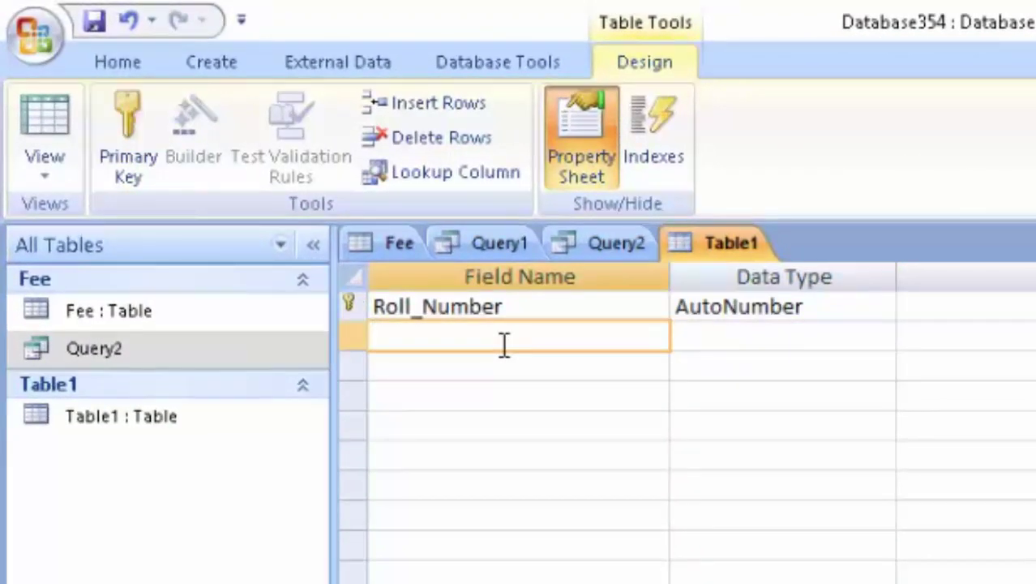
type("N")
type("ame ")
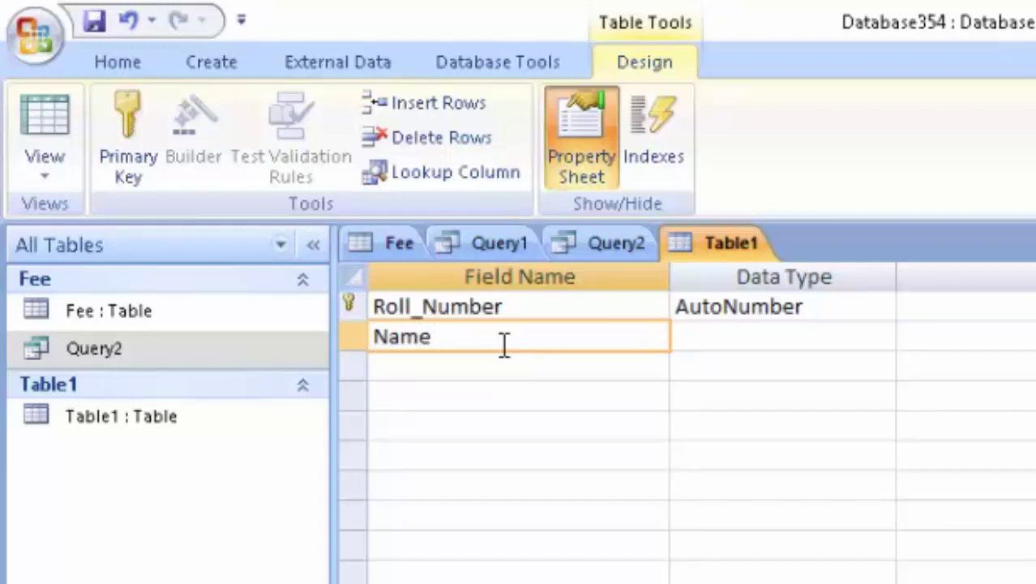
type("of S")
type("tudent")
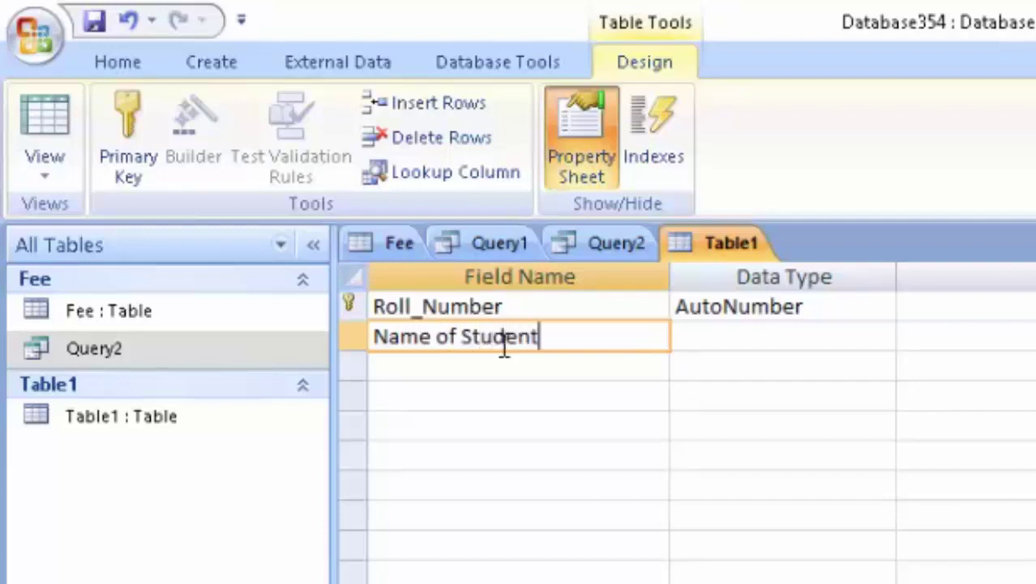
key("Tab")
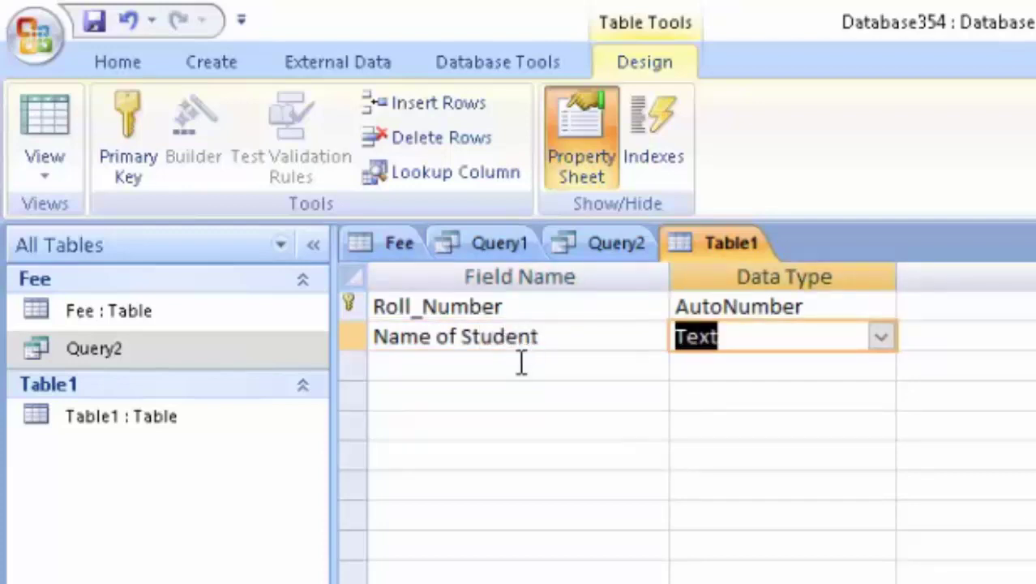
left_click(521, 365)
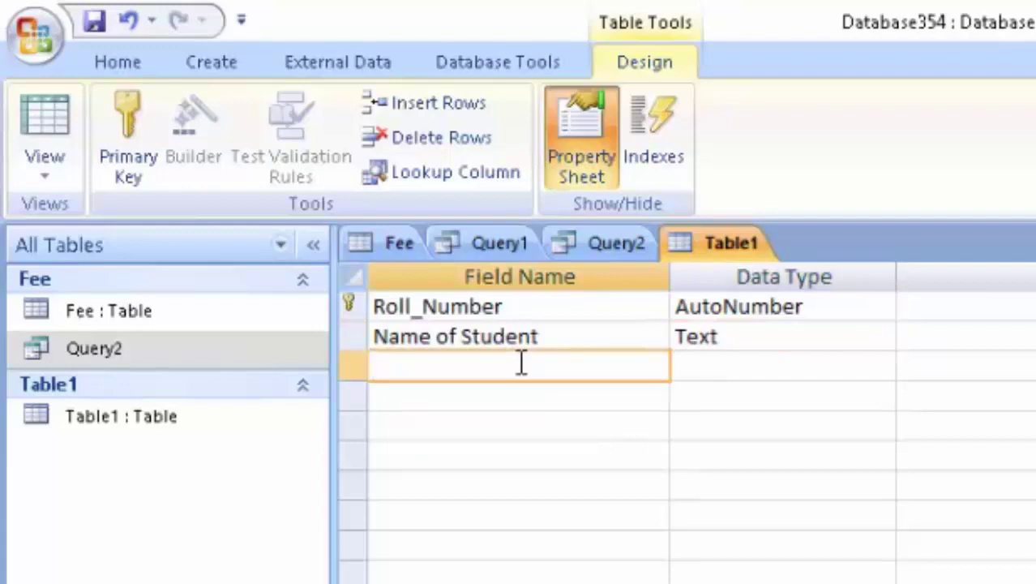
type("Ja")
type("n")
key("Tab")
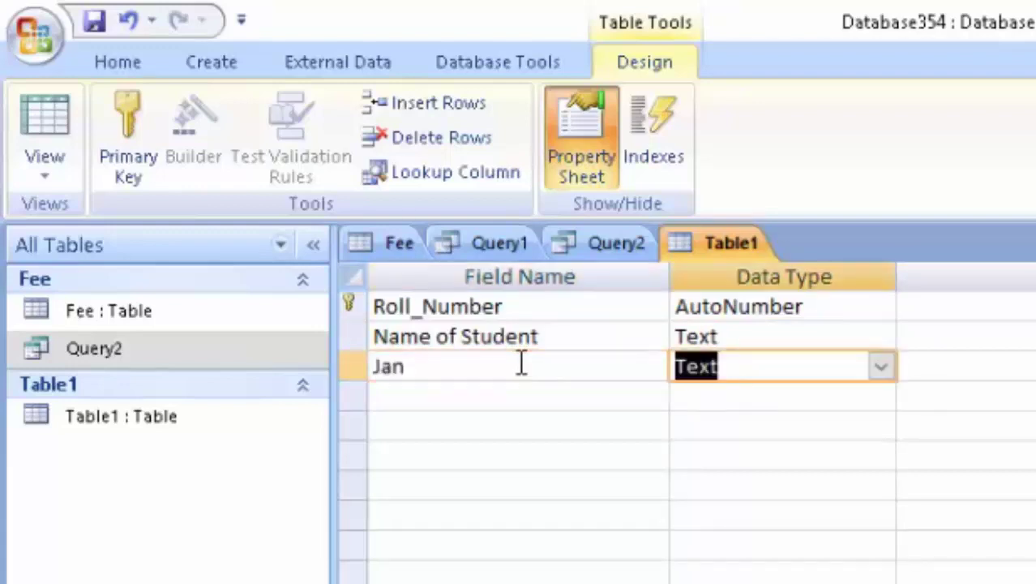
key("Tab")
key("Tab")
type("F")
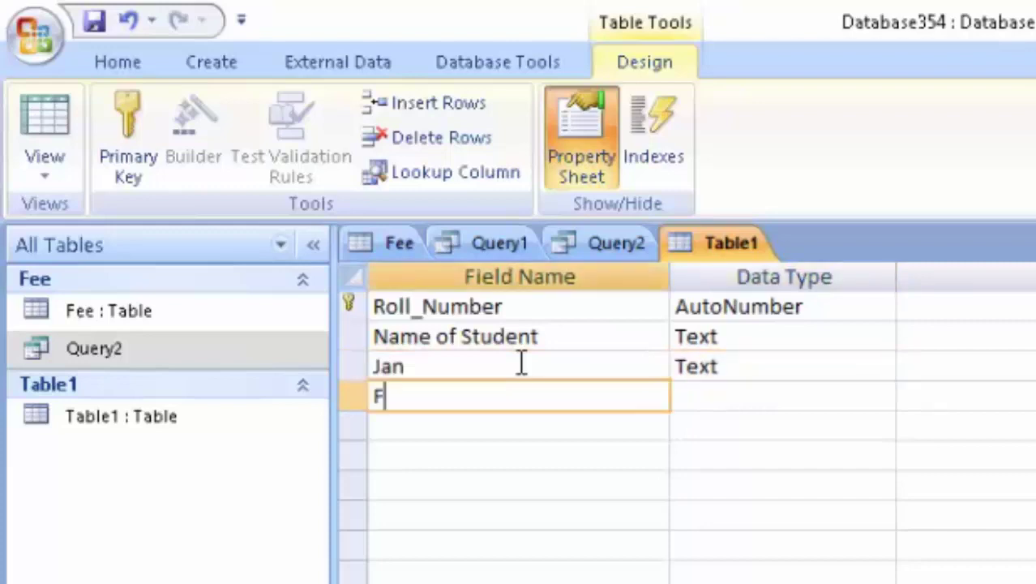
type("eb")
key("Tab")
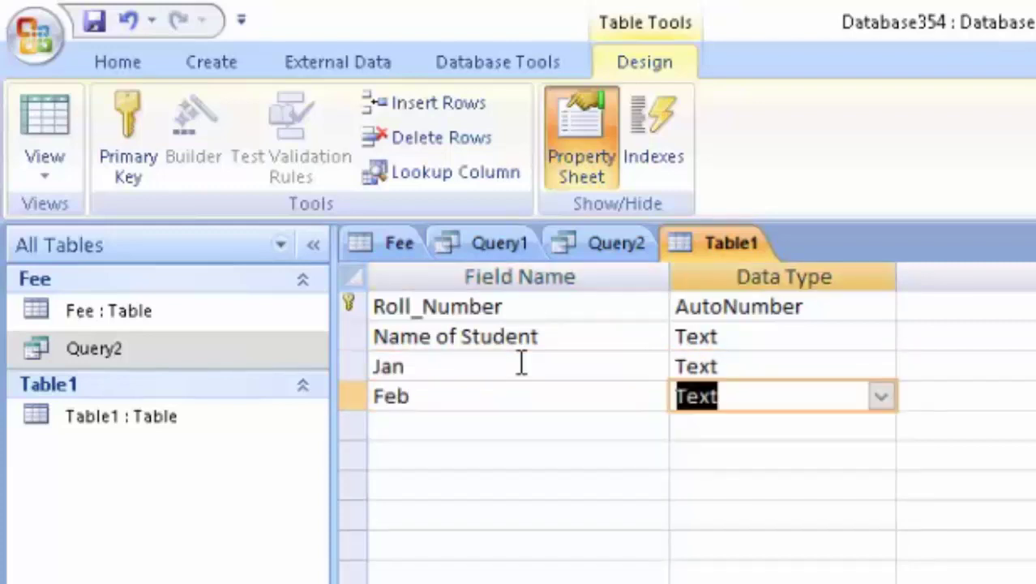
key("Tab")
key("Tab")
type("M")
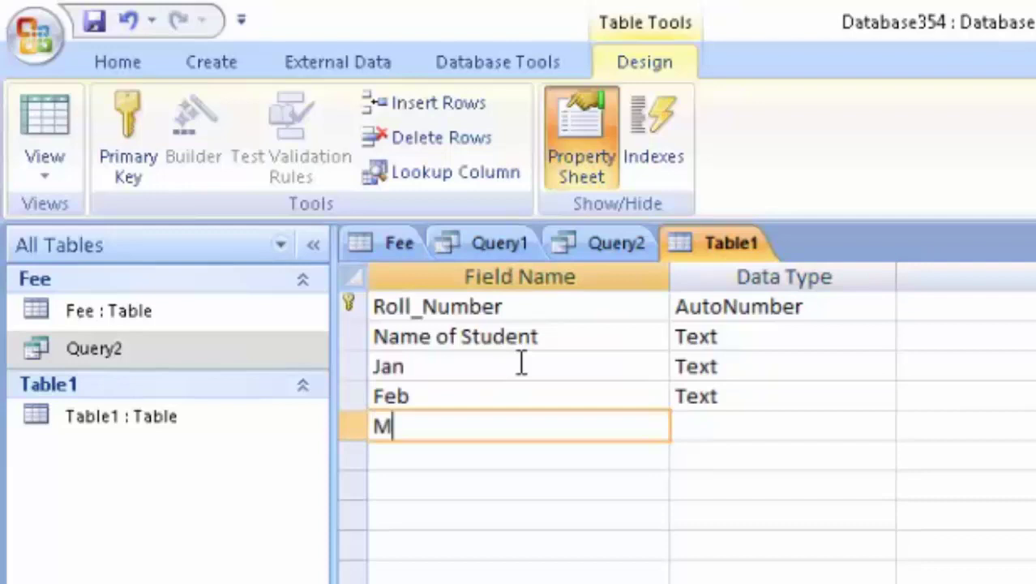
type("ar")
key("Tab")
key("Tab")
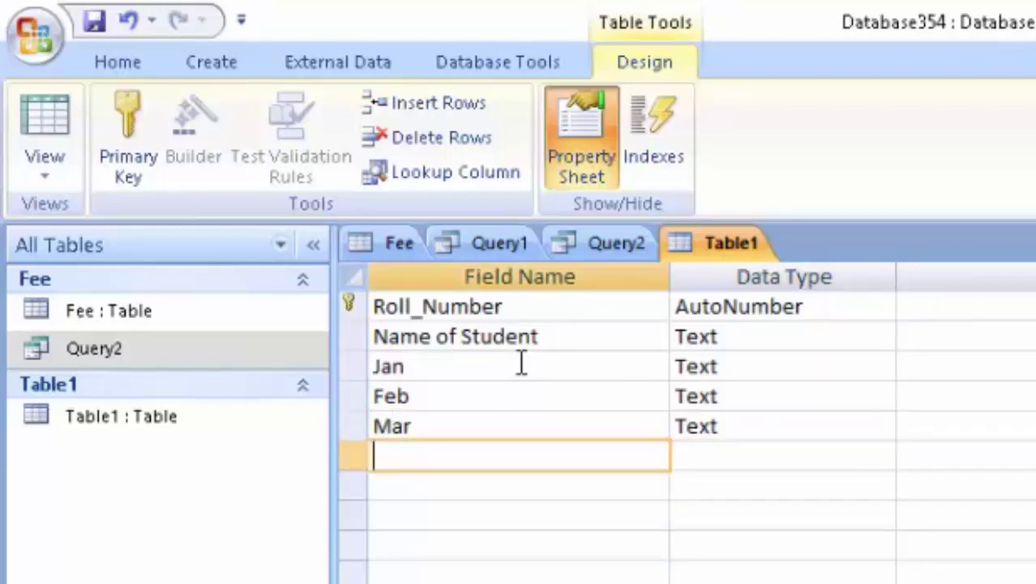
type("Apr")
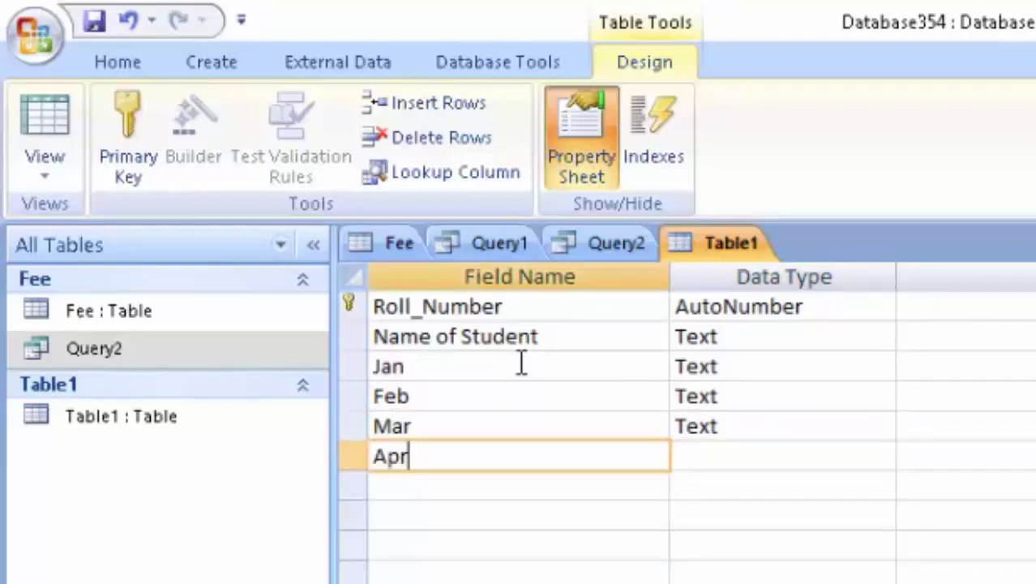
key("Tab")
key("Tab")
key("Tab")
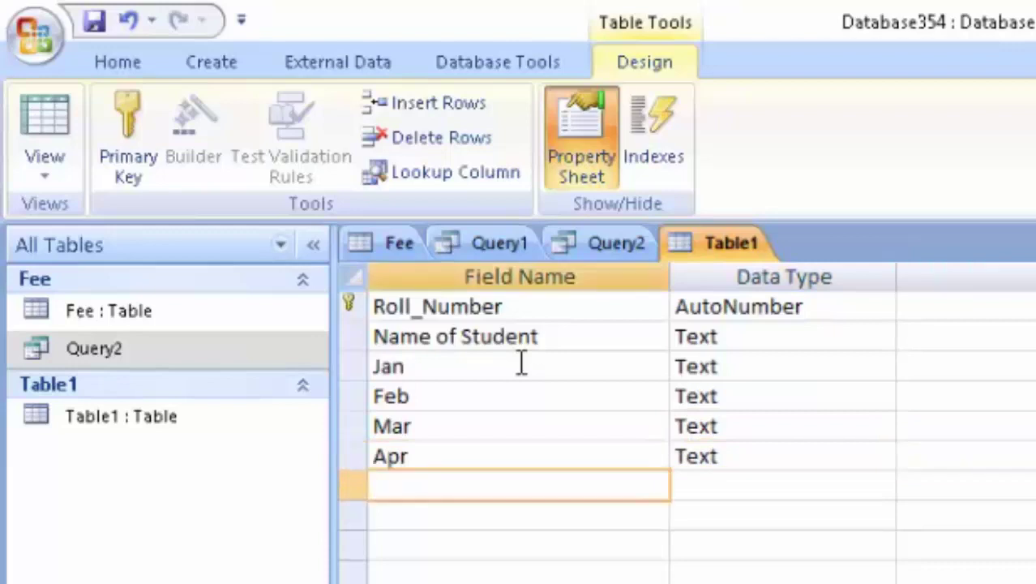
type("May")
key("Tab")
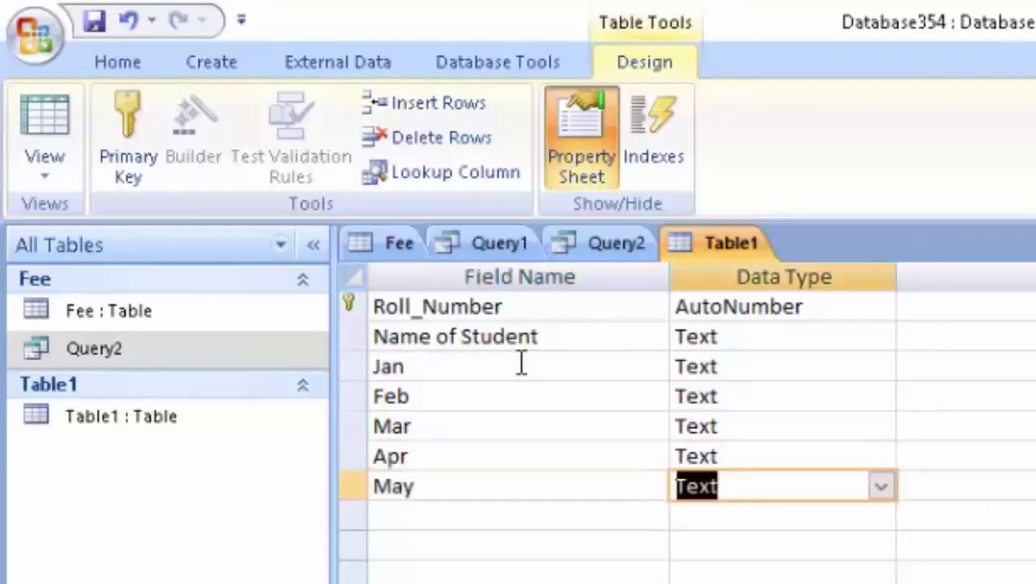
key("Tab")
Add Text fields Jun, Jul, Aug, Sept, Oct, Nov and Dec below May
key("Tab")
type("Ju")
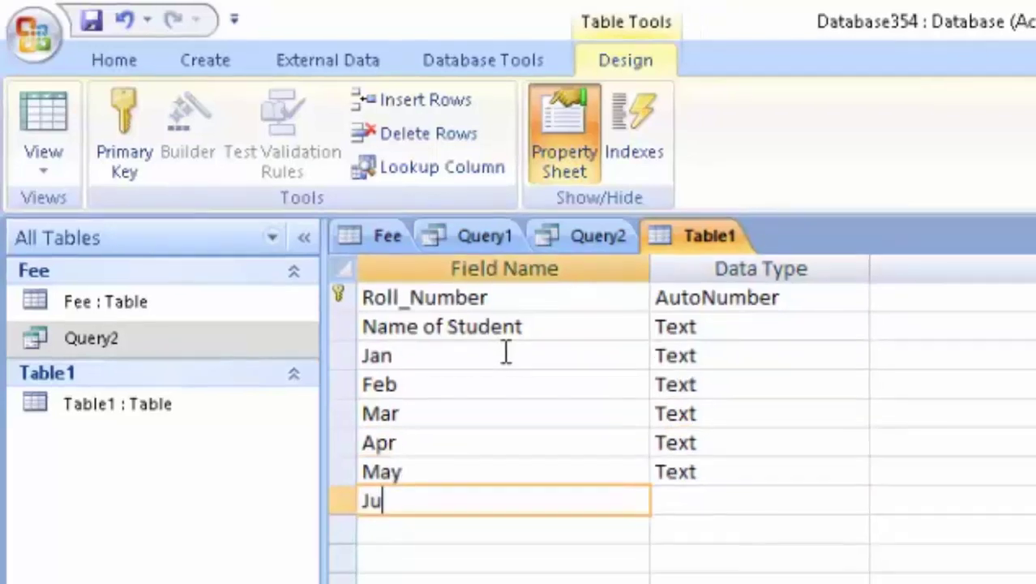
type("n")
key("Tab")
key("Tab")
key("Tab")
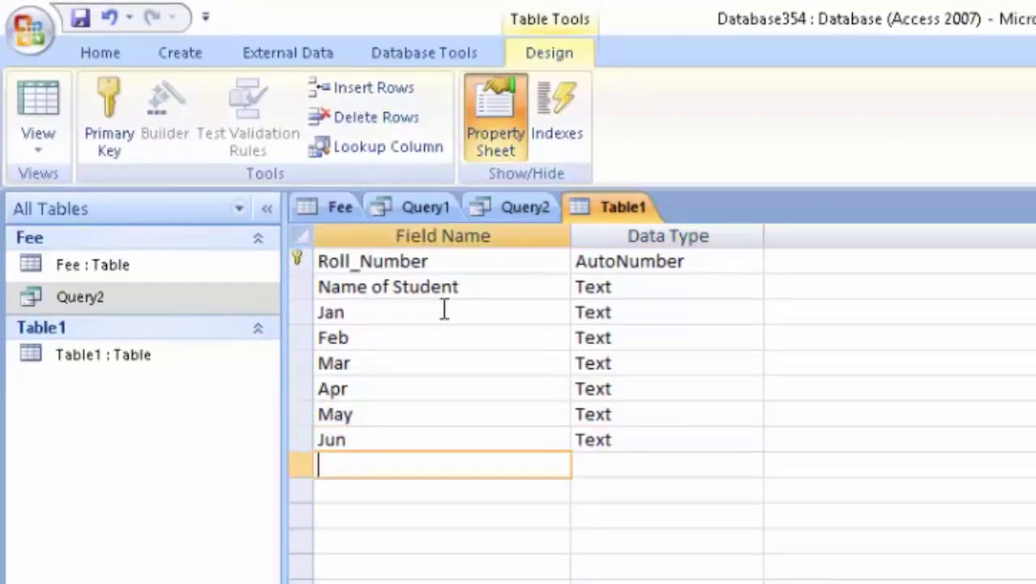
type("Jul")
key("Tab")
key("Tab")
key("Tab")
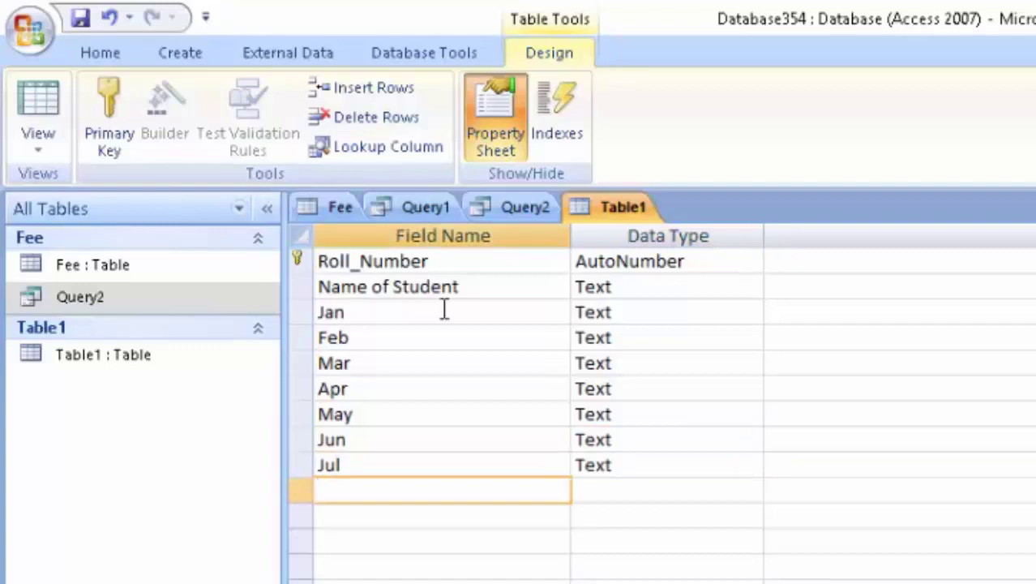
type("Aug")
key("Tab")
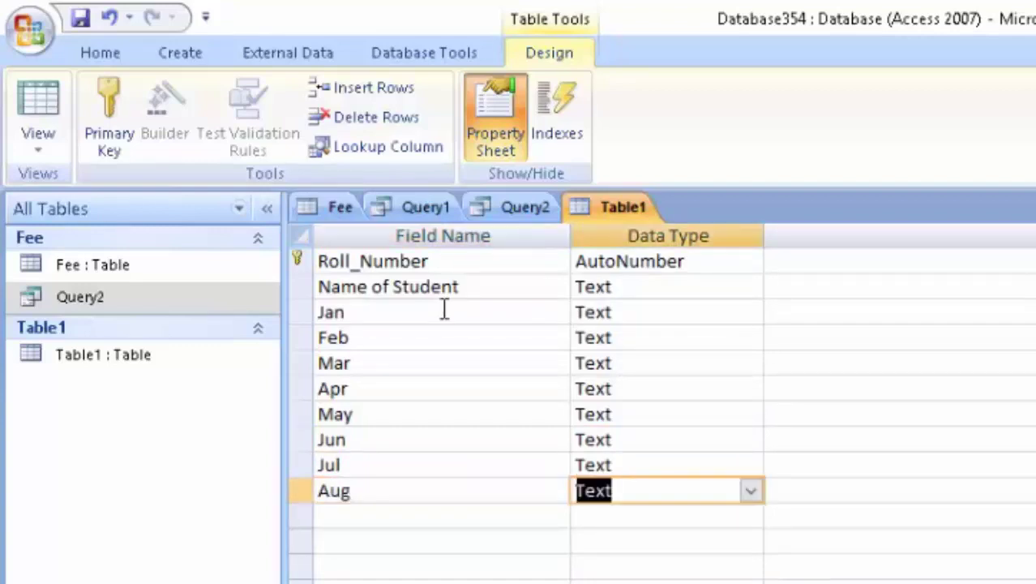
key("Tab")
key("Tab")
type("S")
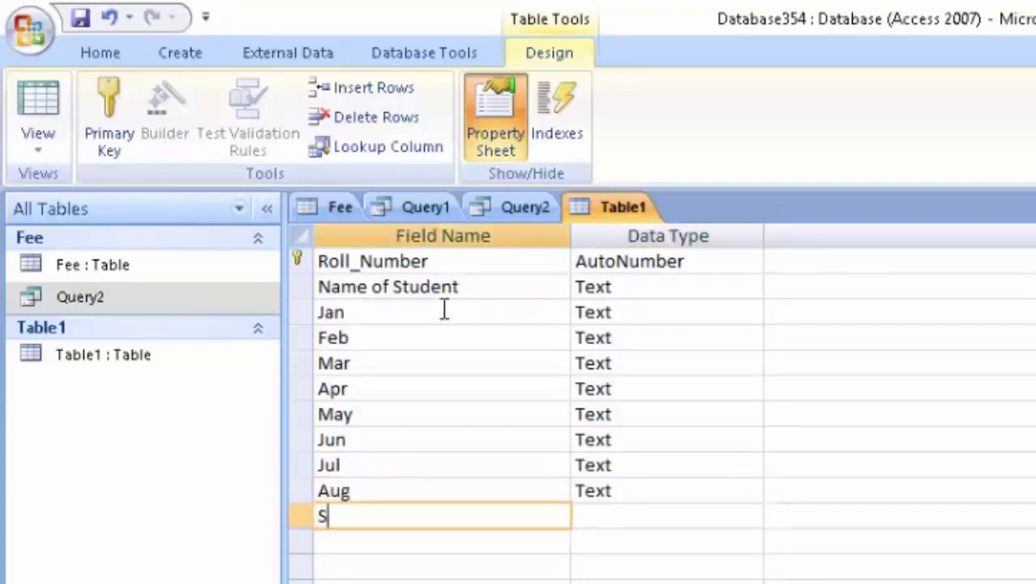
type("ep")
type("t")
key("Tab")
key("Tab")
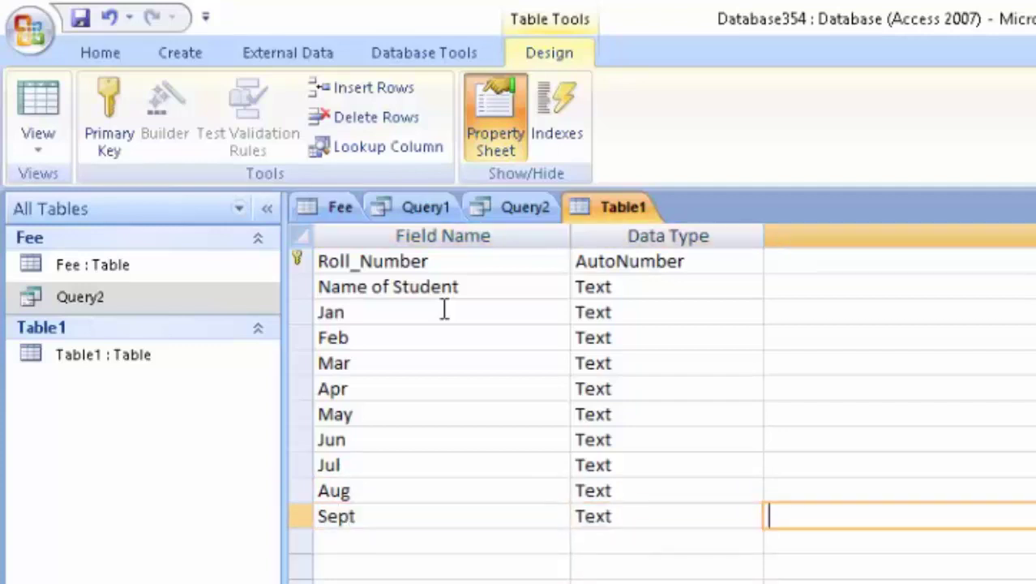
key("Tab")
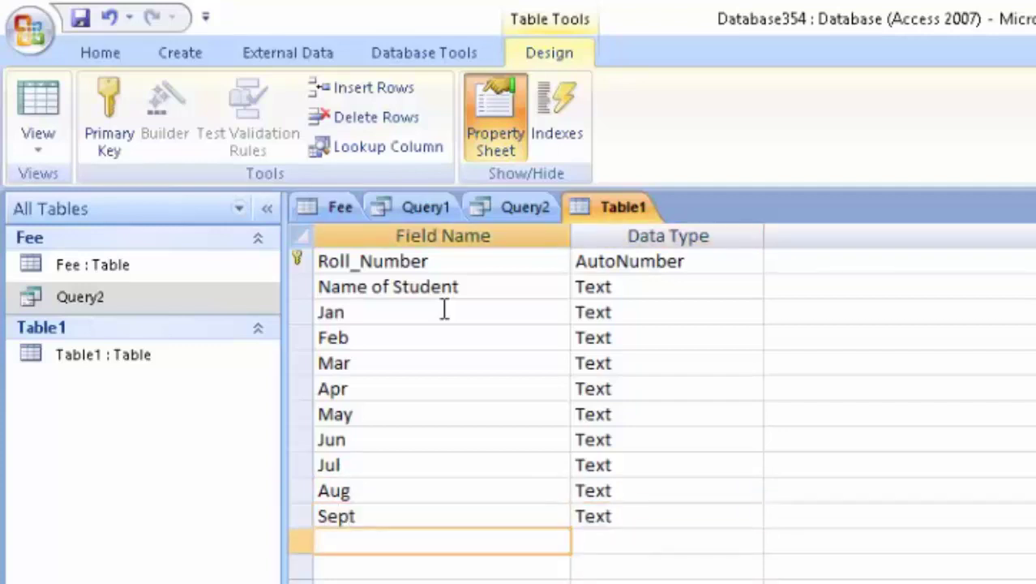
type("Oct")
key("Tab")
key("Tab")
key("Tab")
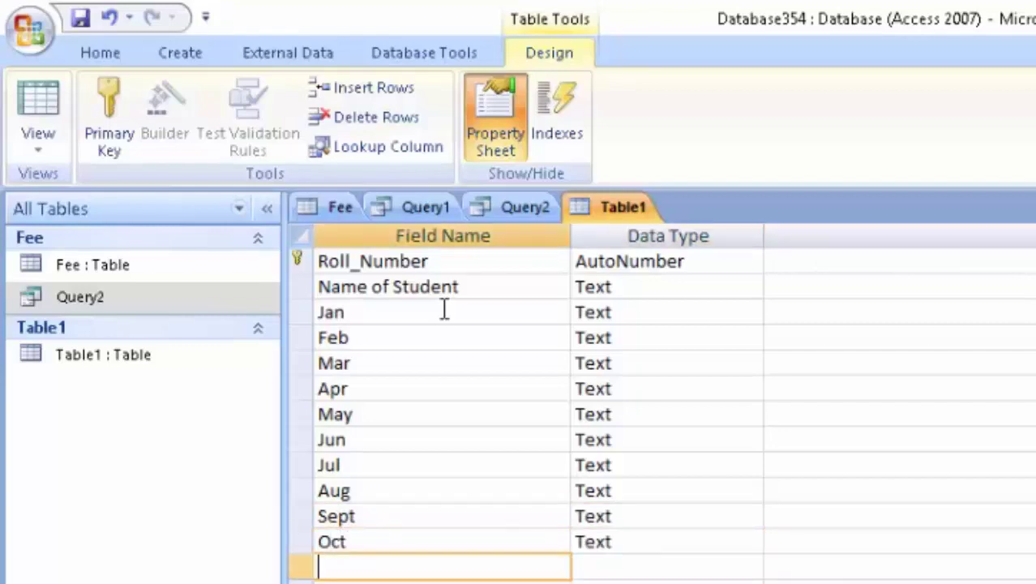
type("No")
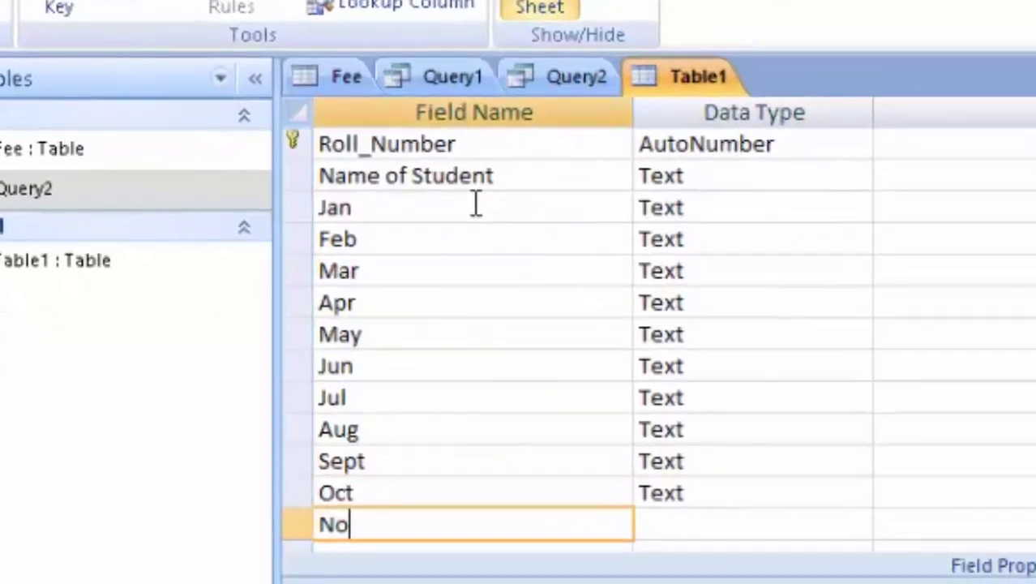
type("v")
key("Tab")
key("Tab")
key("Tab")
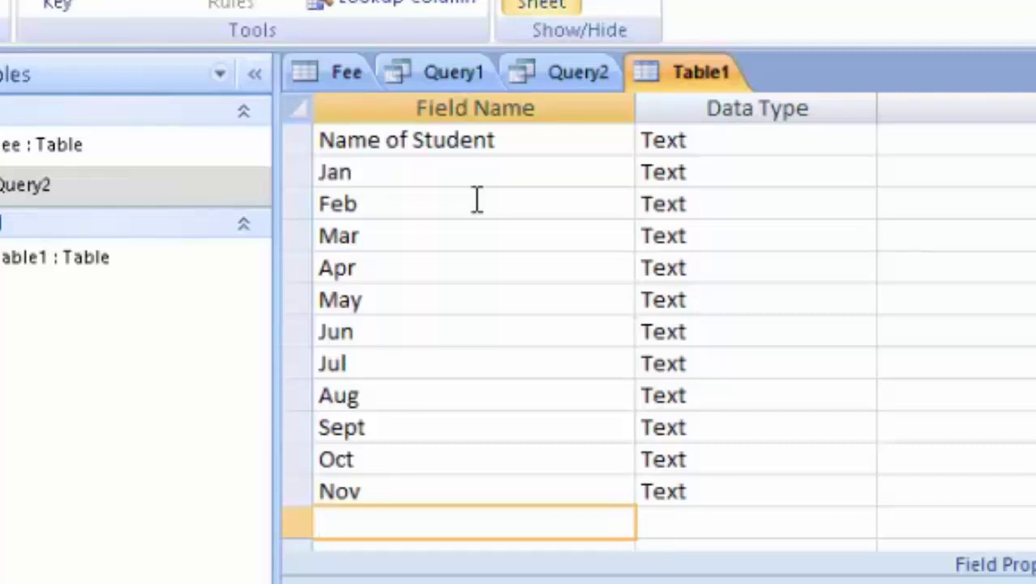
type("Dec")
key("Tab")
key("Tab")
key("Tab")
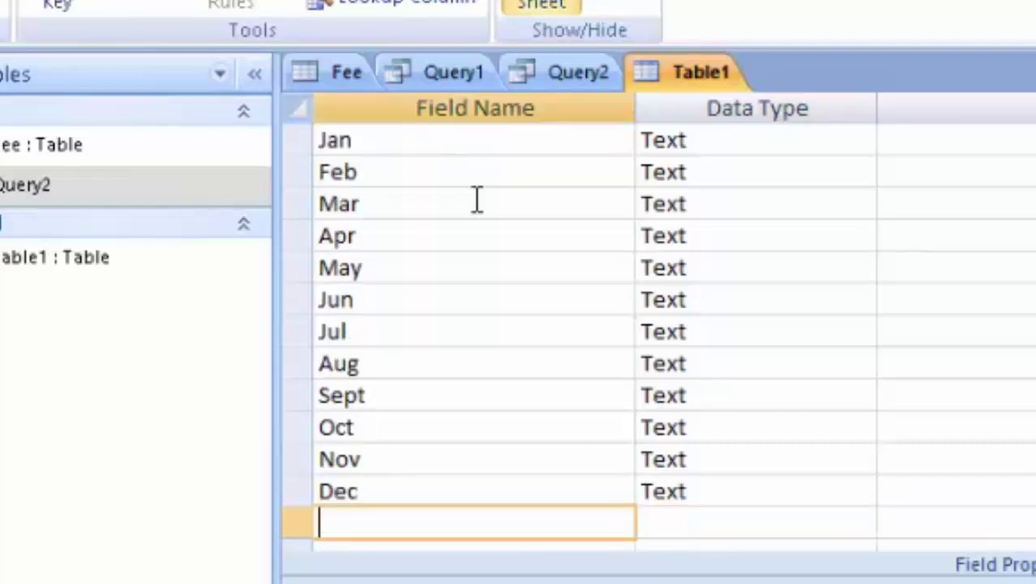
Add a Total collected Fees field below Dec, correcting the typo in its name
type("T")
type("otal ")
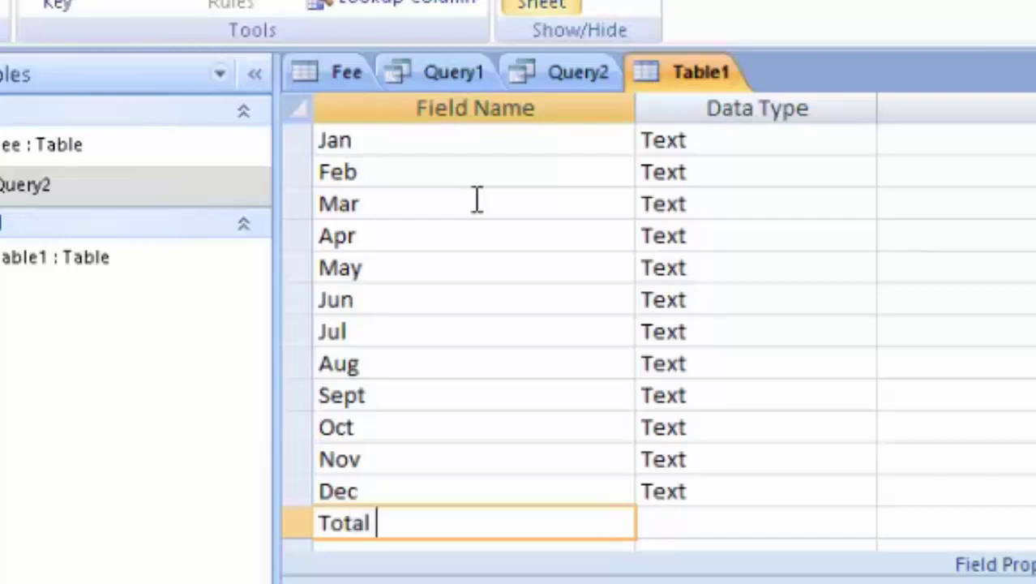
type("collec")
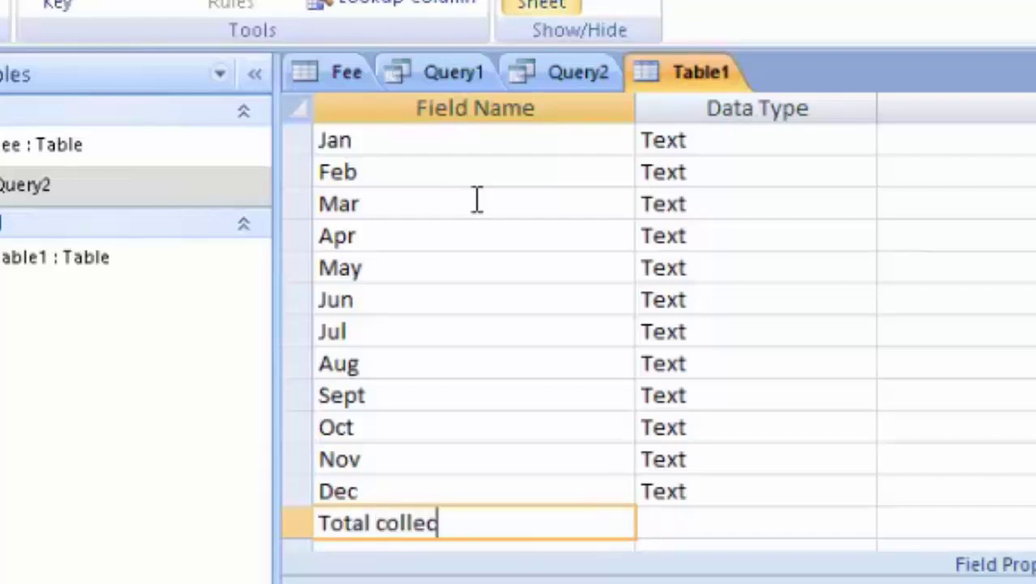
type("tef")
key("BackSpace")
type("d")
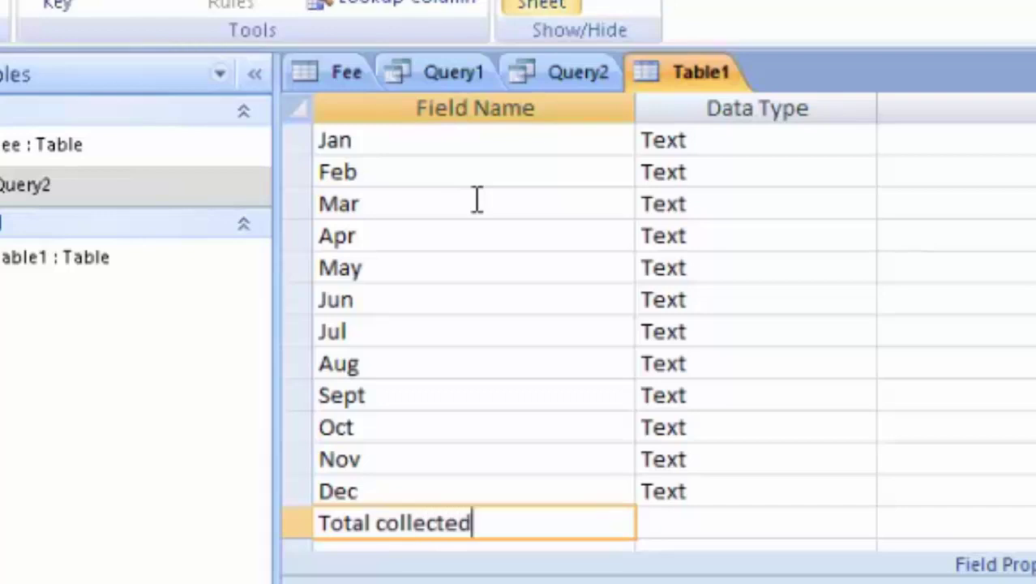
key("alt+space")
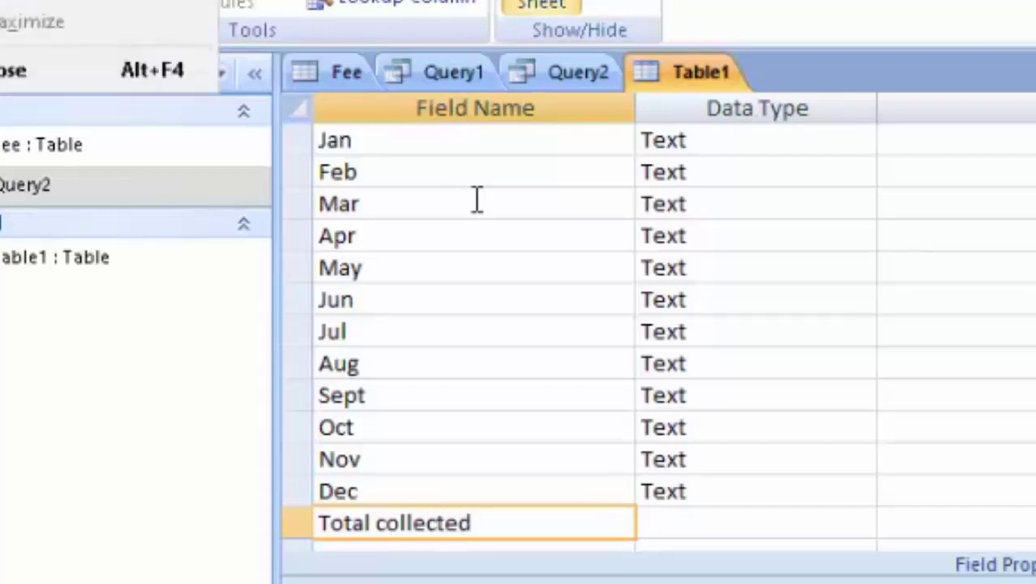
key("Escape")
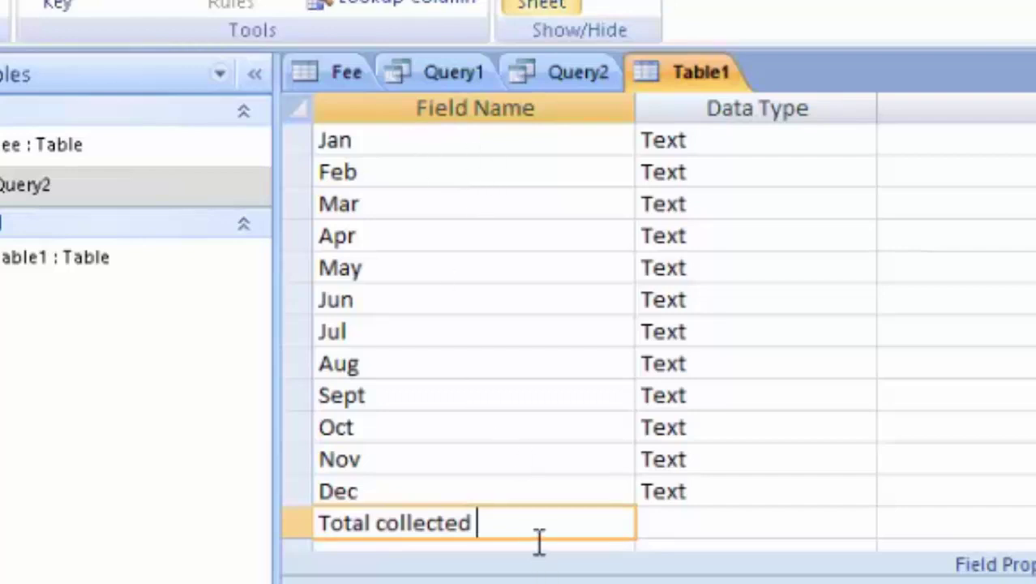
type("Fees")
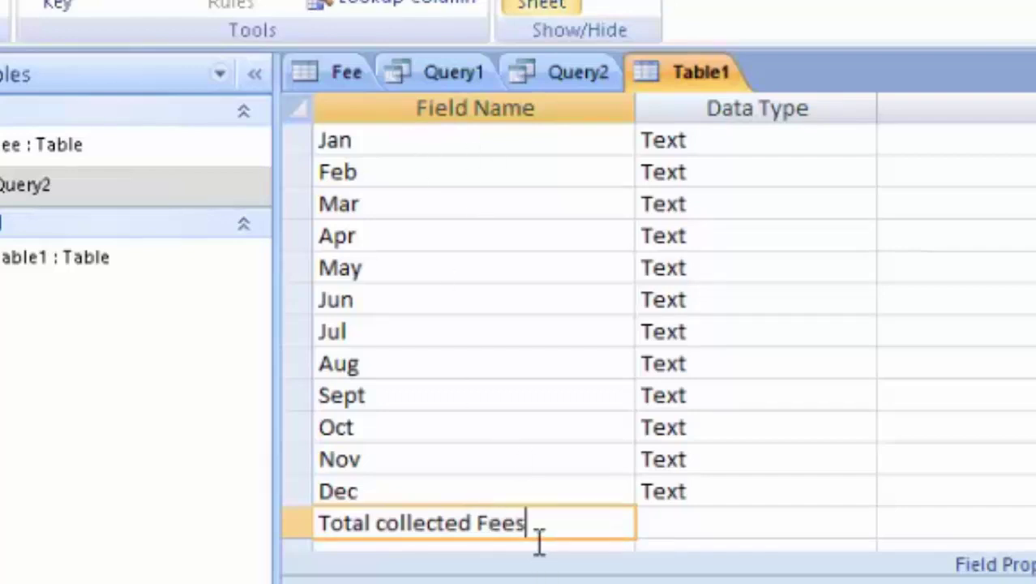
scroll(511, 488, "down", 1)
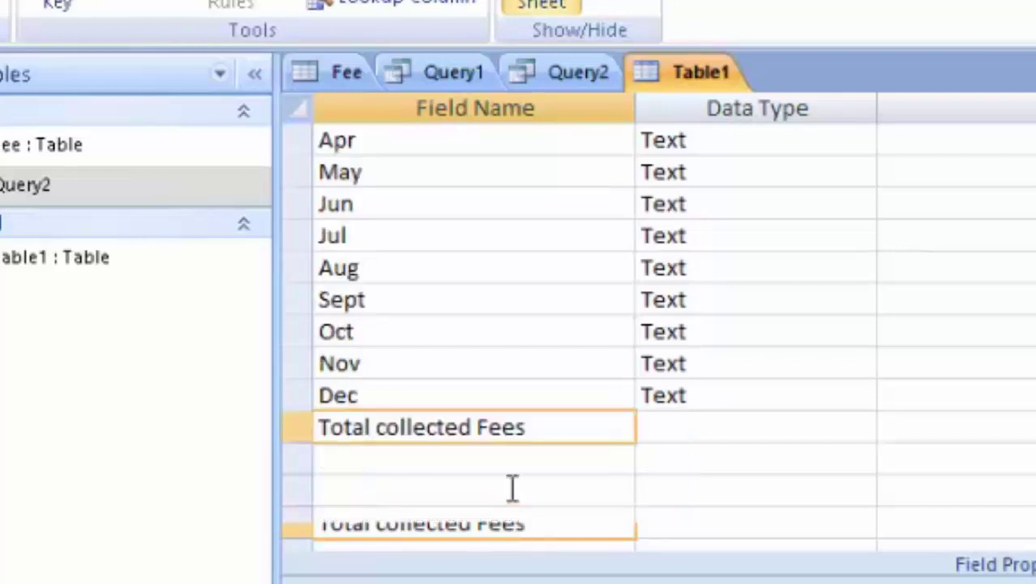
left_click(691, 427)
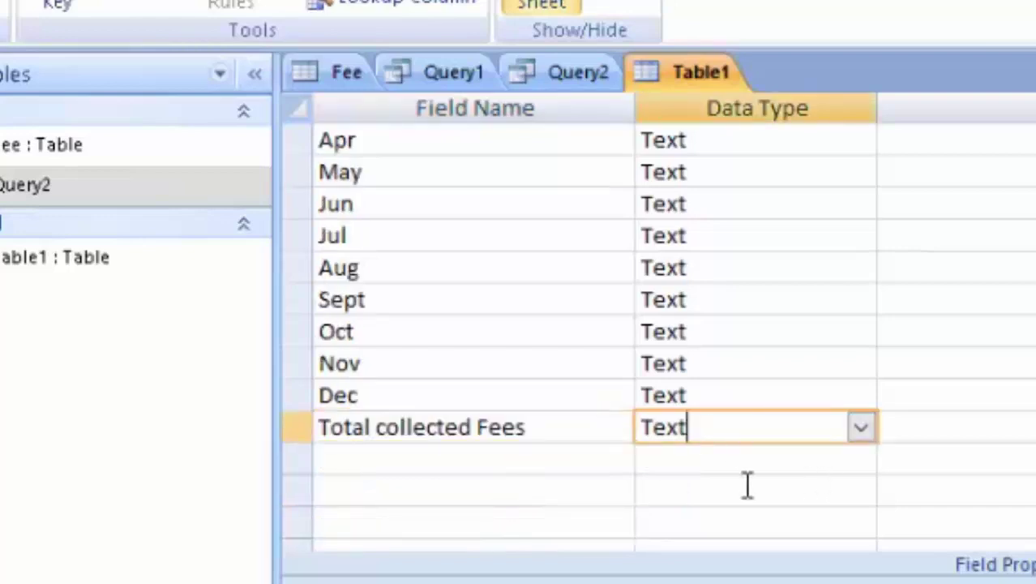
Add a Total Fees field with the Number data type
left_click(406, 470)
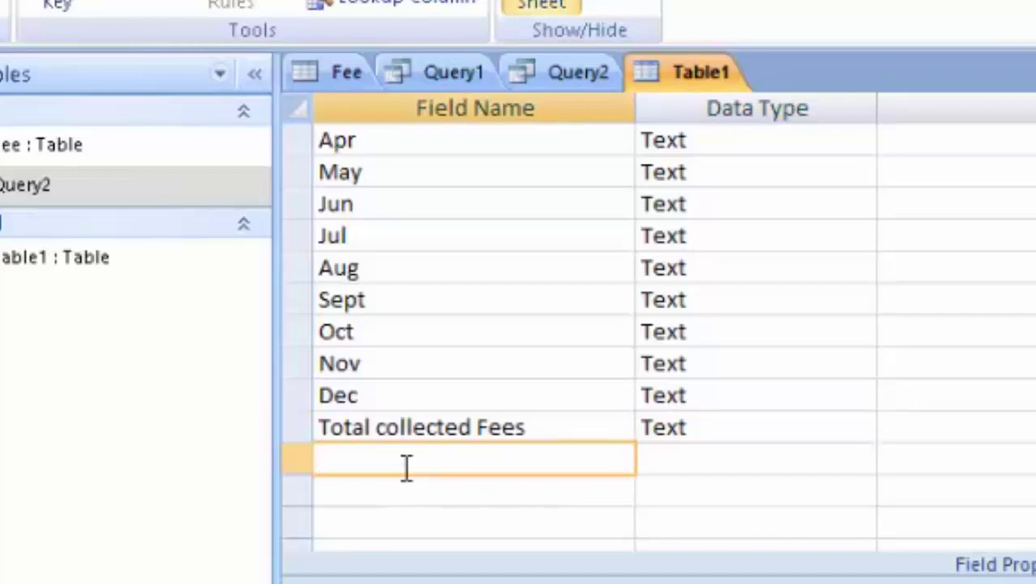
type("Tota")
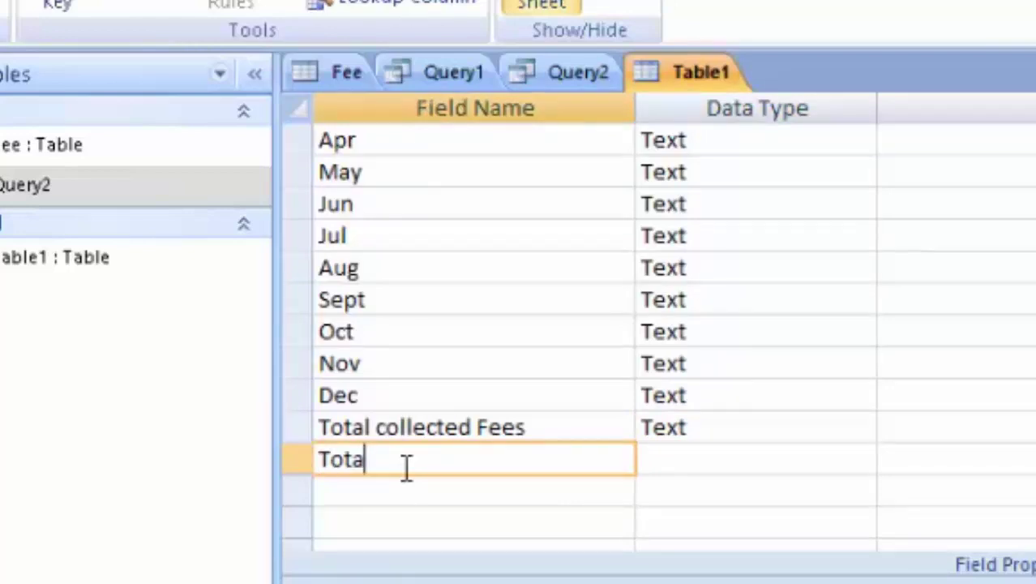
type("l F")
type("ees")
left_click(782, 466)
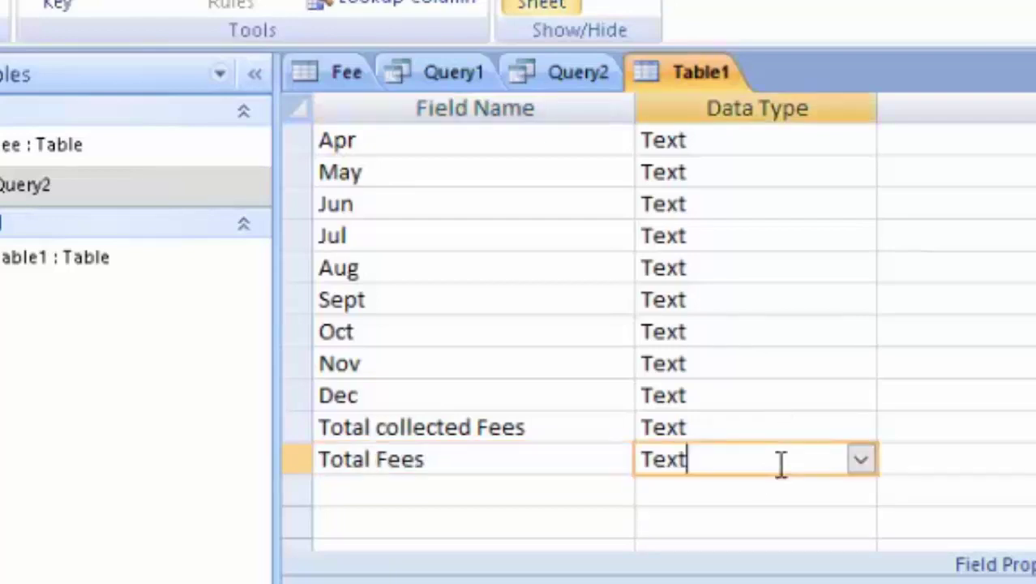
left_click(872, 453)
left_click(774, 545)
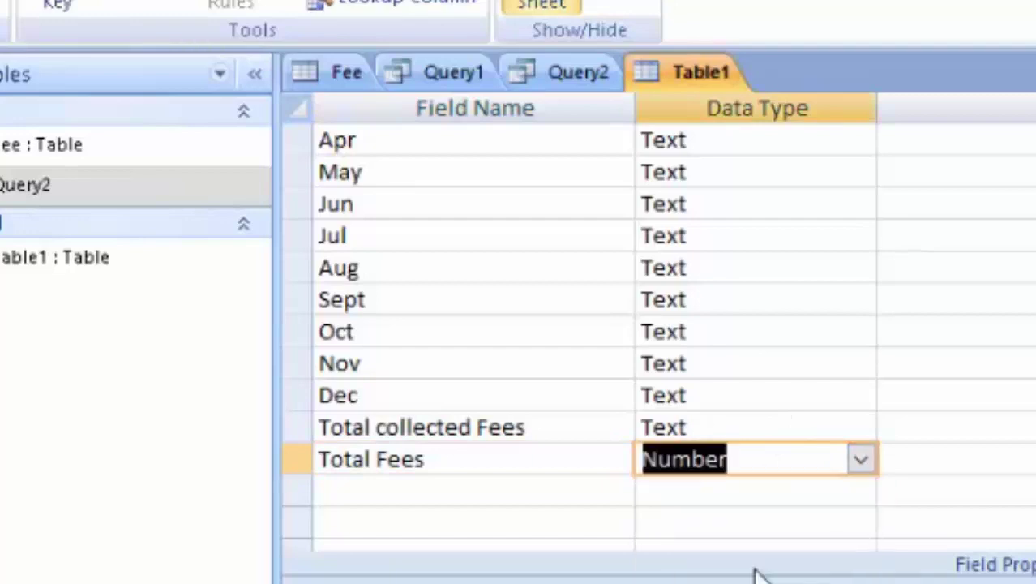
Add a Rest Amount field and set its data type to Number
left_click(376, 506)
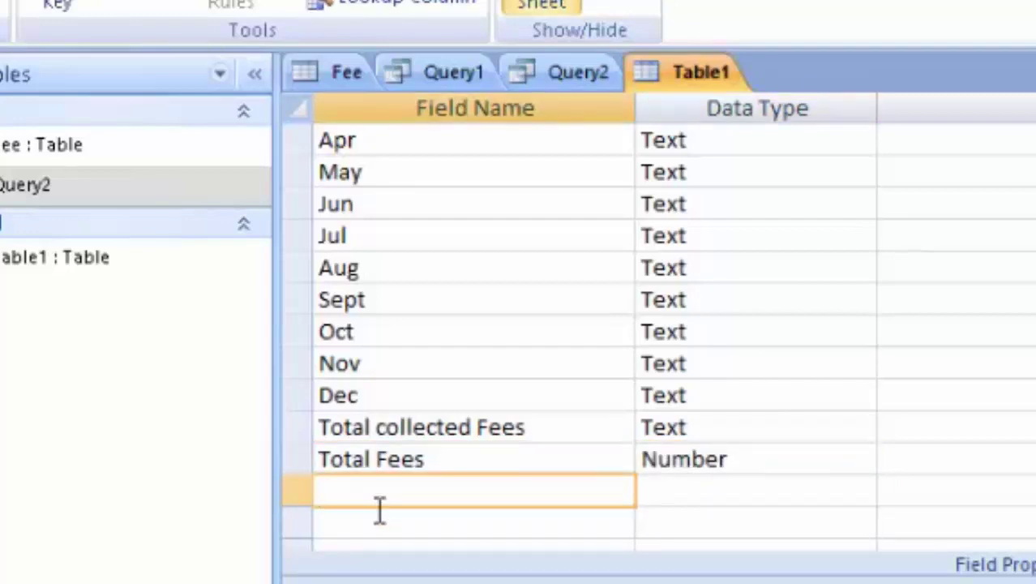
type("Rest")
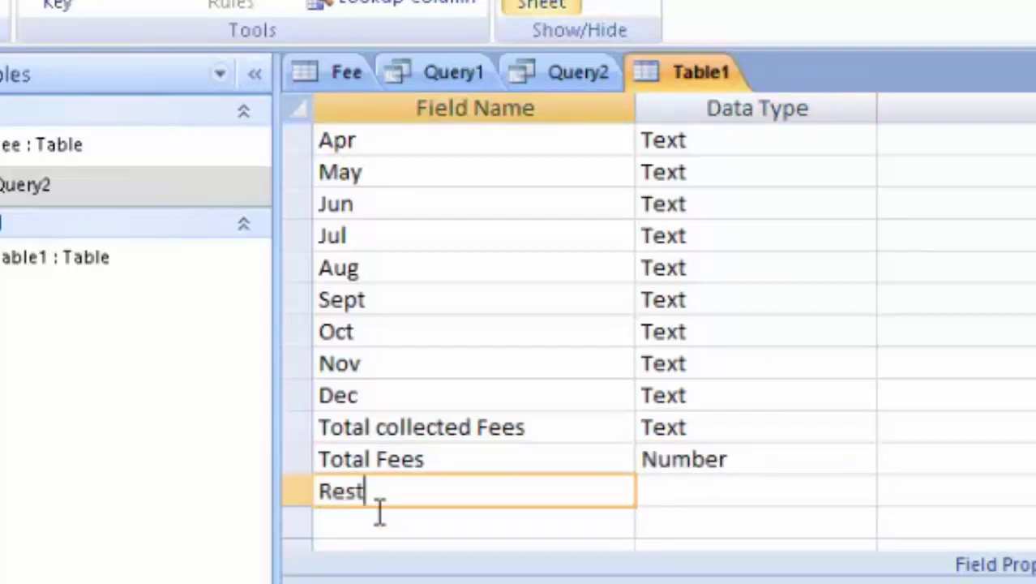
key("Tab")
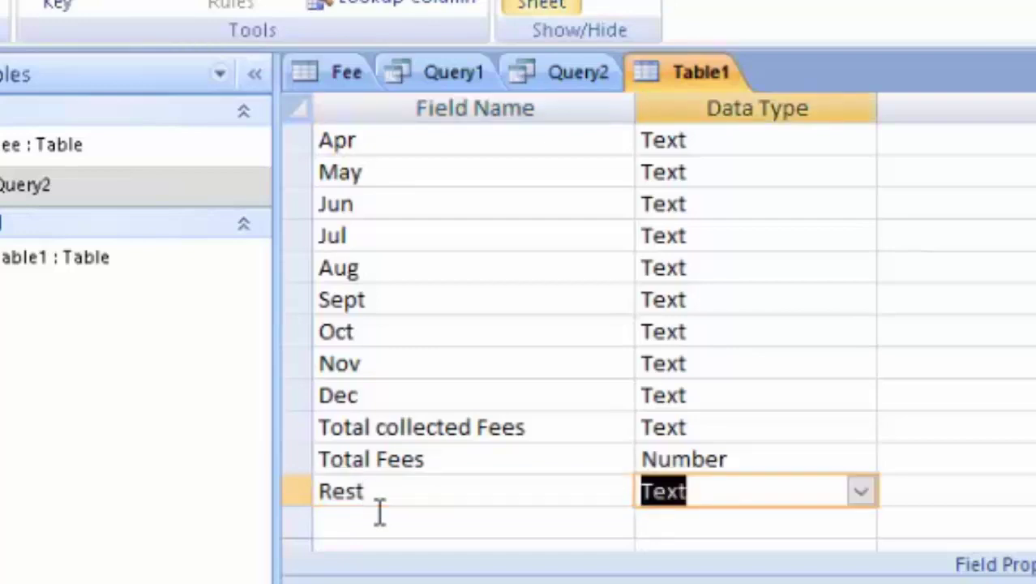
left_click(443, 503)
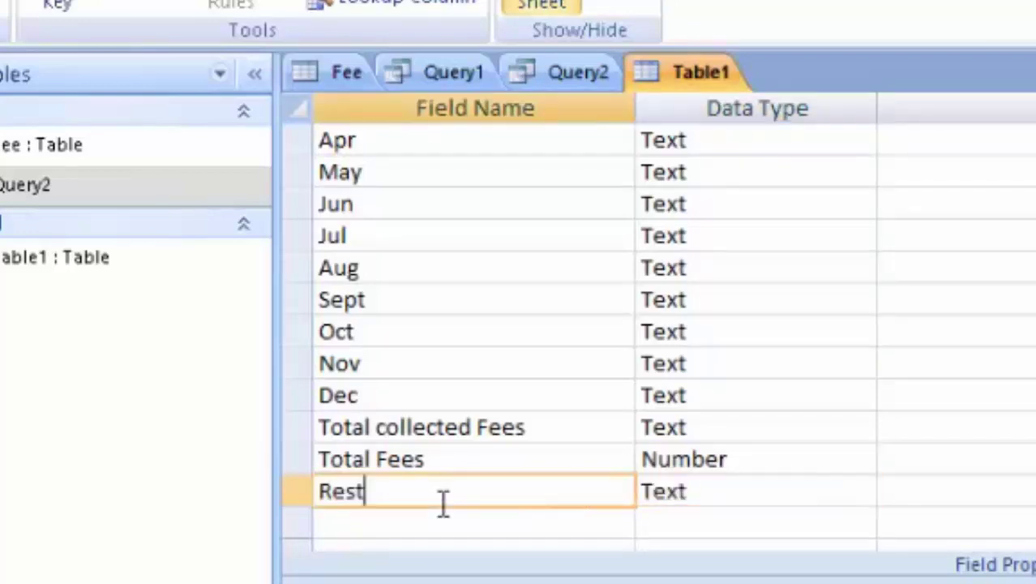
type(" Amo")
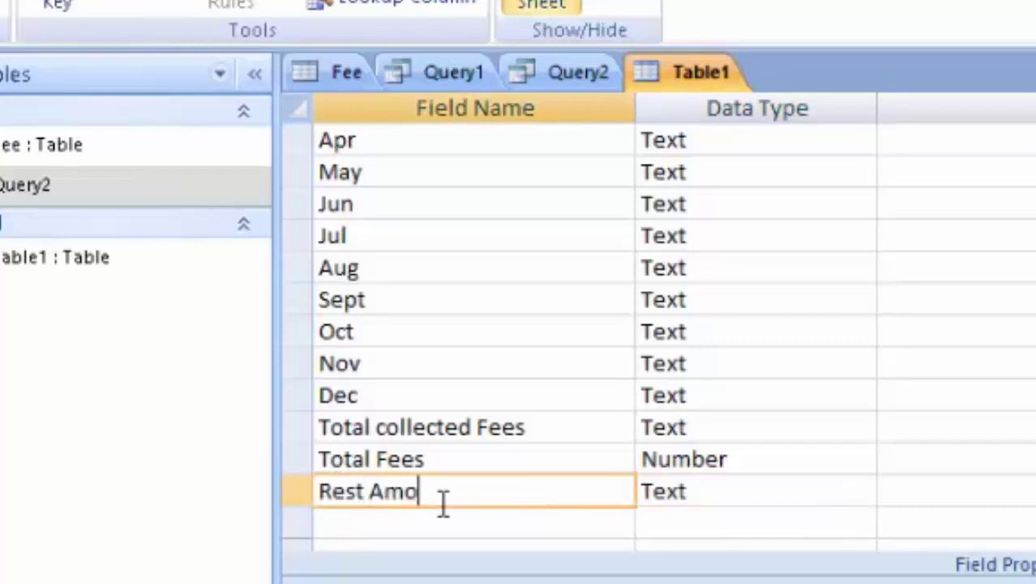
type("unt")
key("Tab")
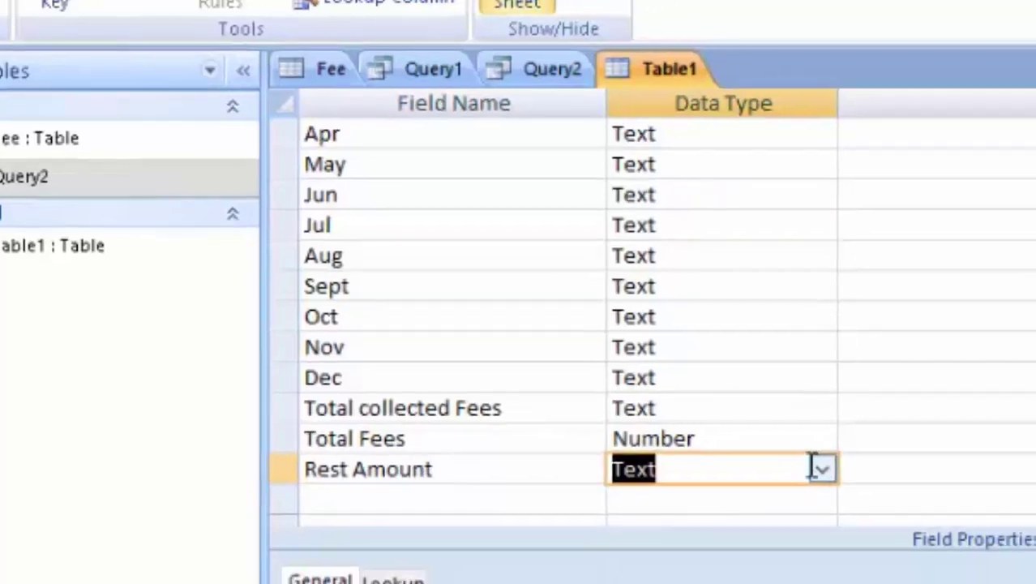
left_click(571, 325)
left_click(501, 385)
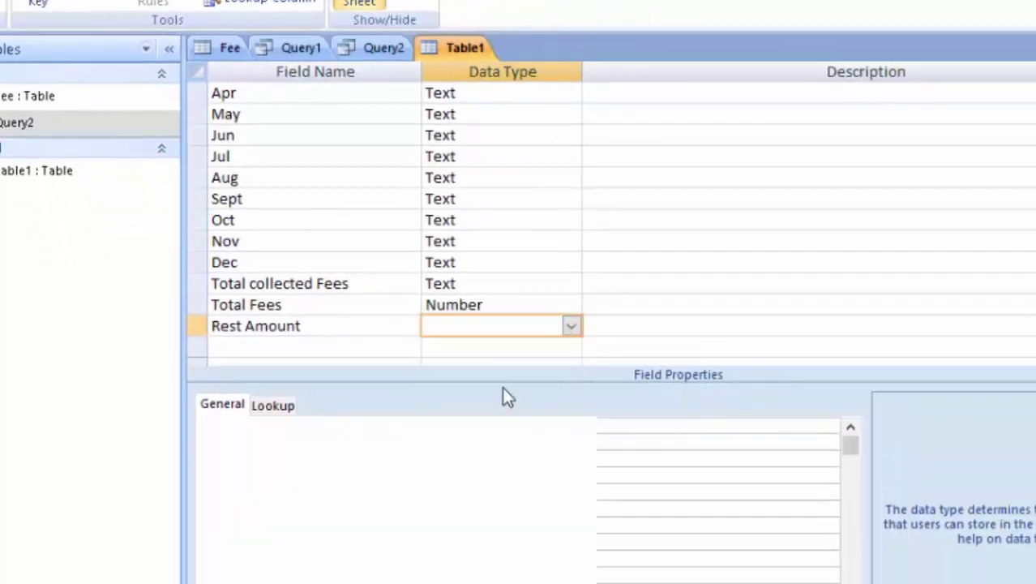
type("Number")
Change Total collected Fees, Dec, Nov and Oct from Text to Number
left_click(510, 285)
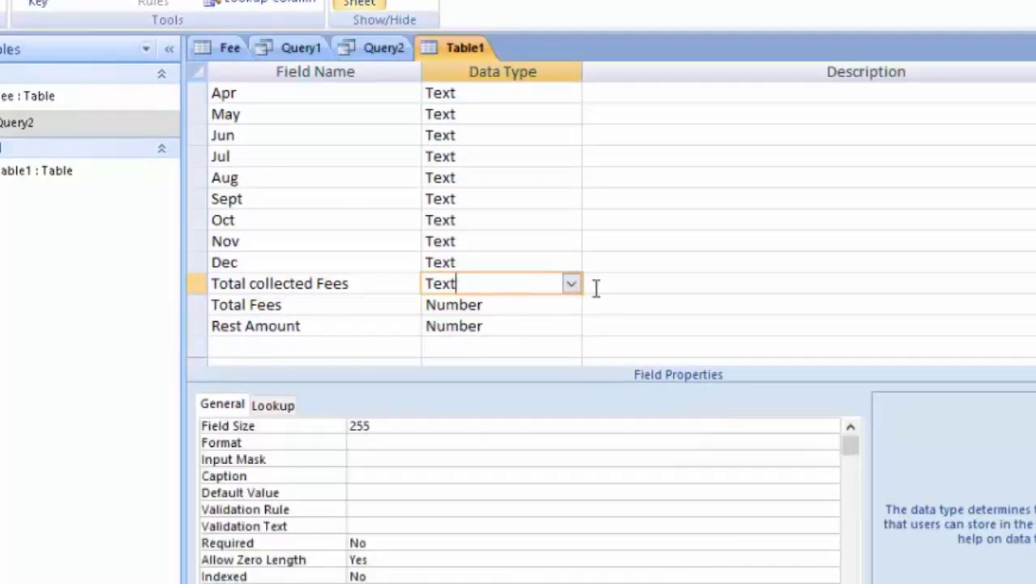
left_click(571, 286)
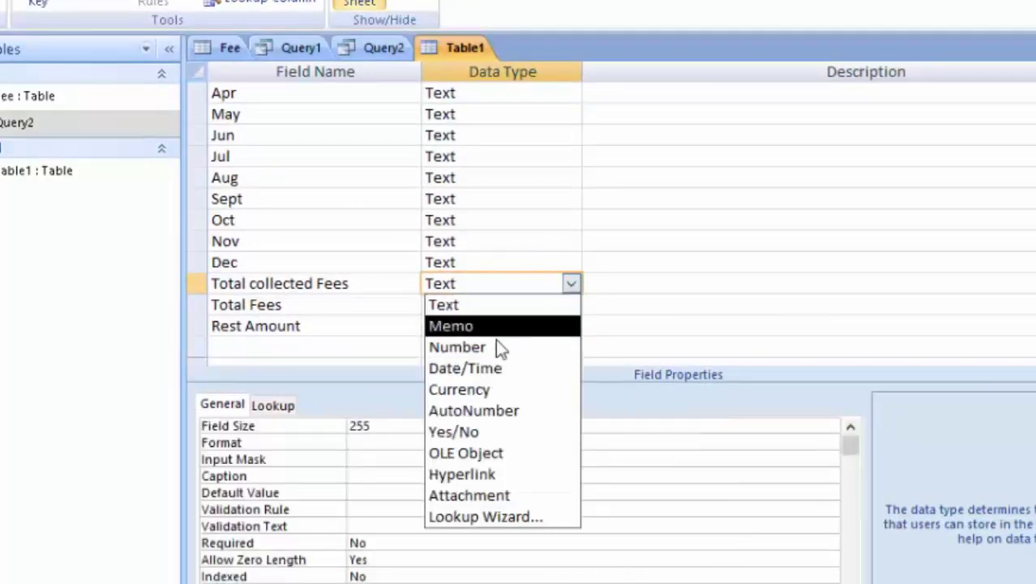
left_click(495, 347)
left_click(572, 264)
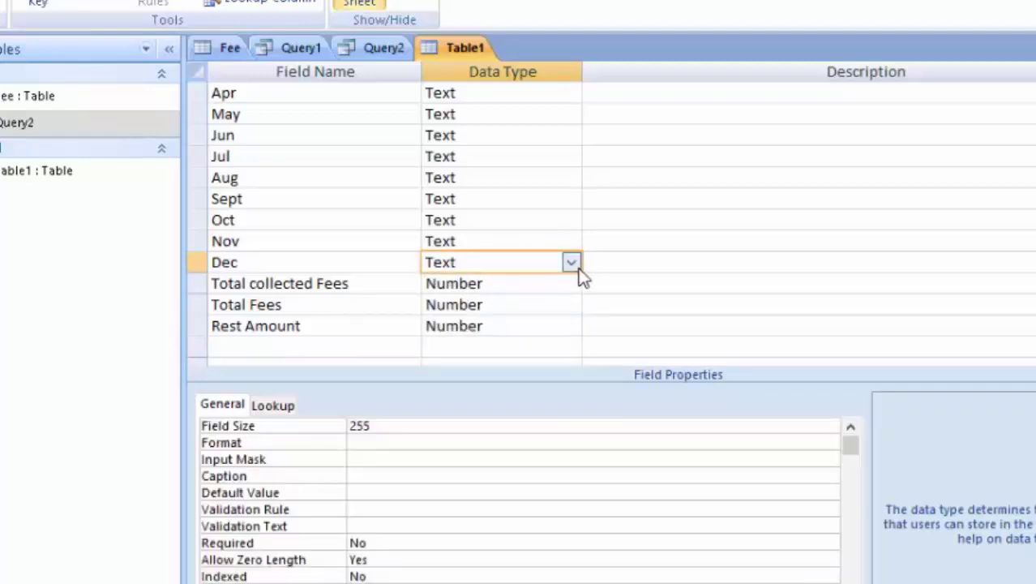
left_click(572, 264)
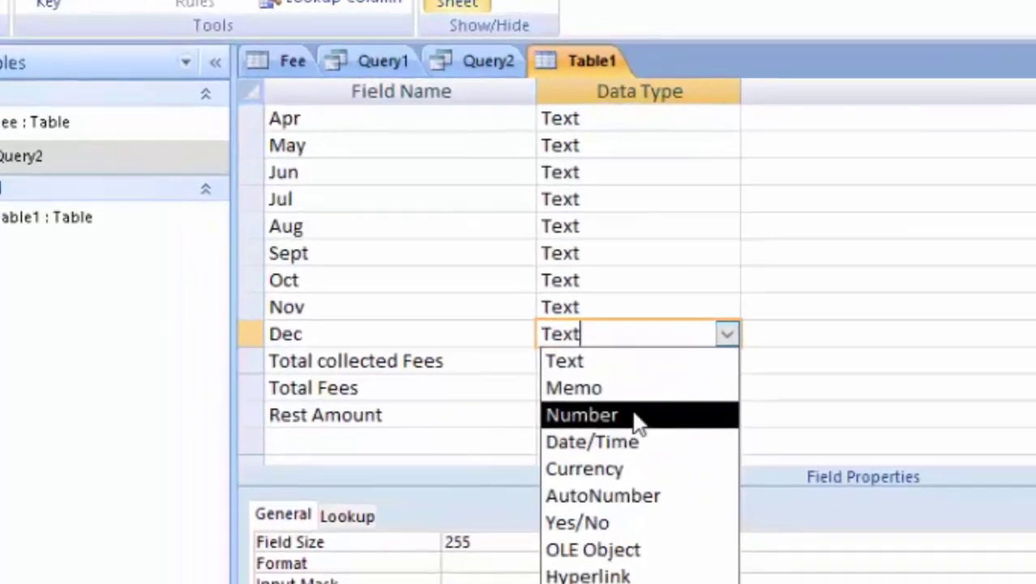
left_click(495, 327)
left_click(729, 327)
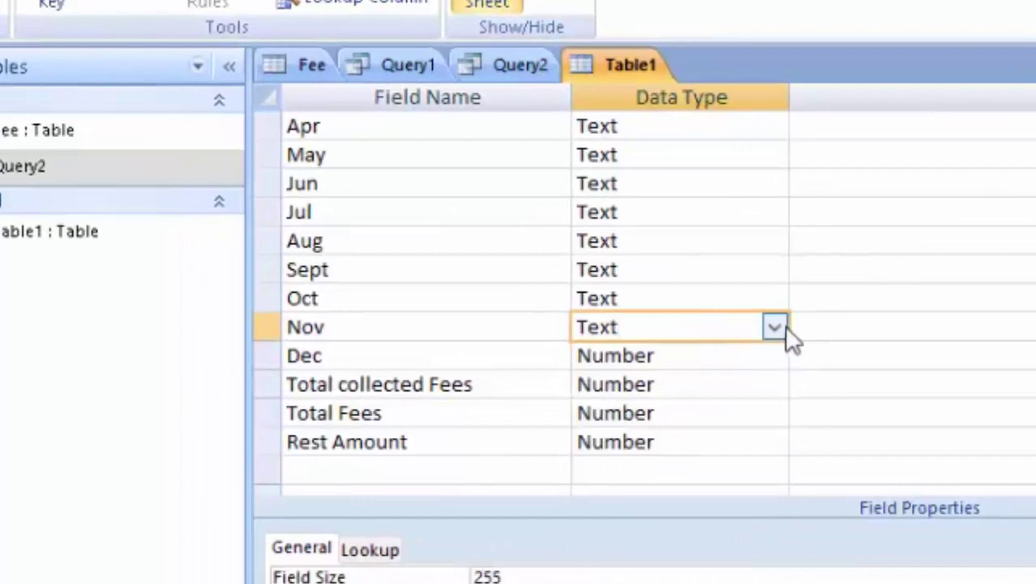
left_click(774, 327)
left_click(717, 414)
left_click(707, 302)
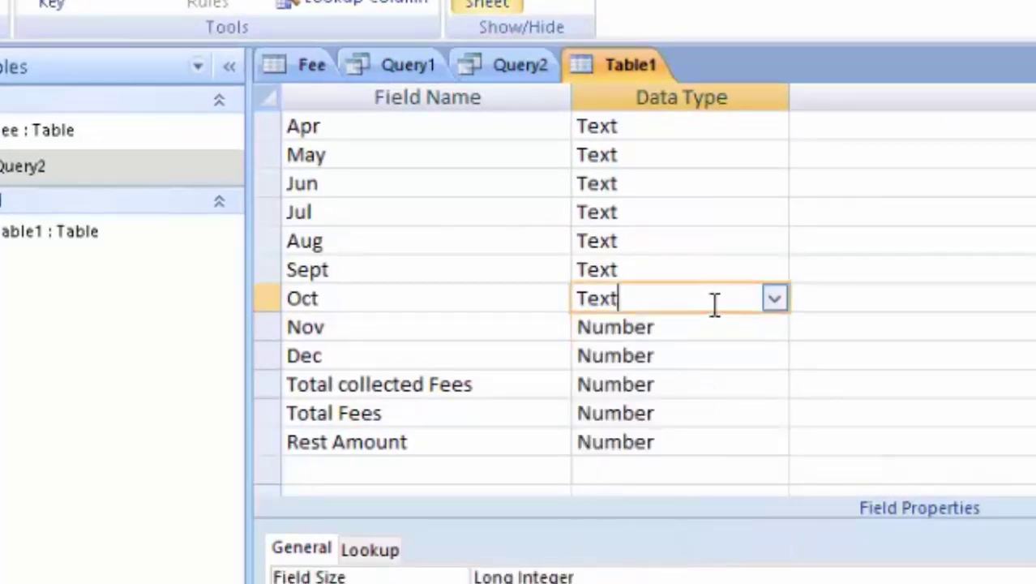
left_click(774, 302)
left_click(703, 376)
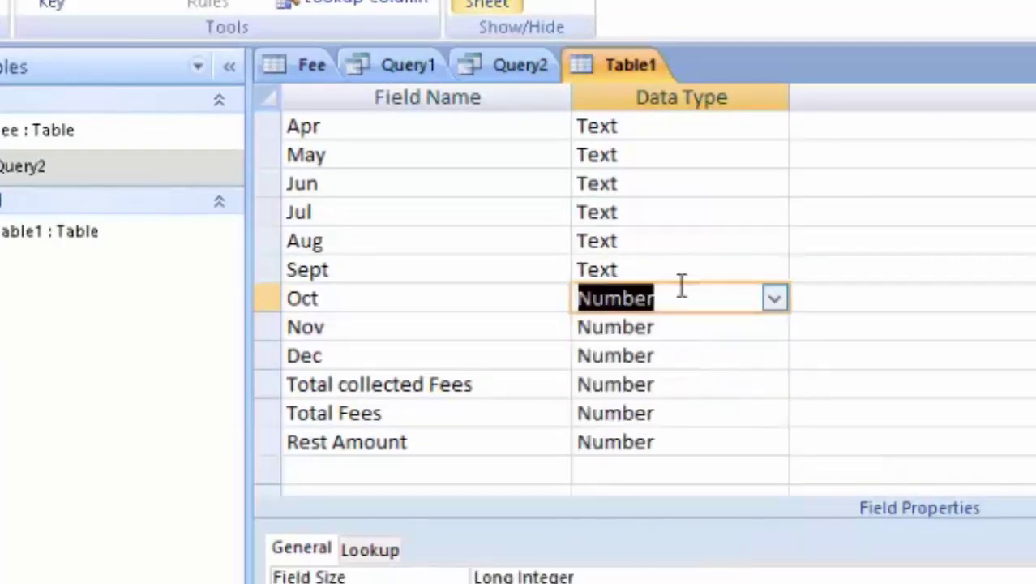
Change Sept, Aug, Jul, Jun and May to the Number data type
left_click(699, 277)
left_click(774, 272)
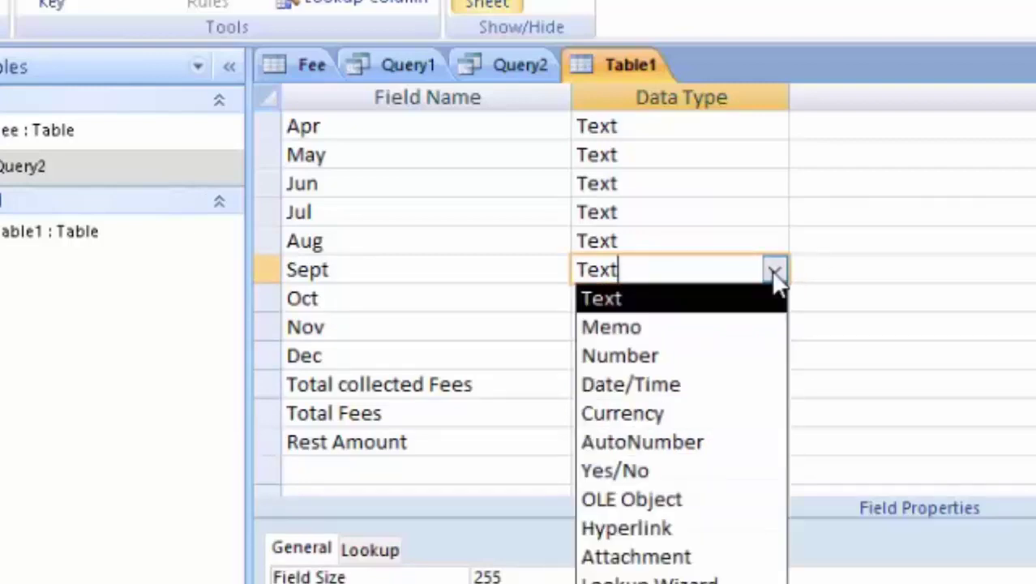
left_click(699, 363)
left_click(712, 241)
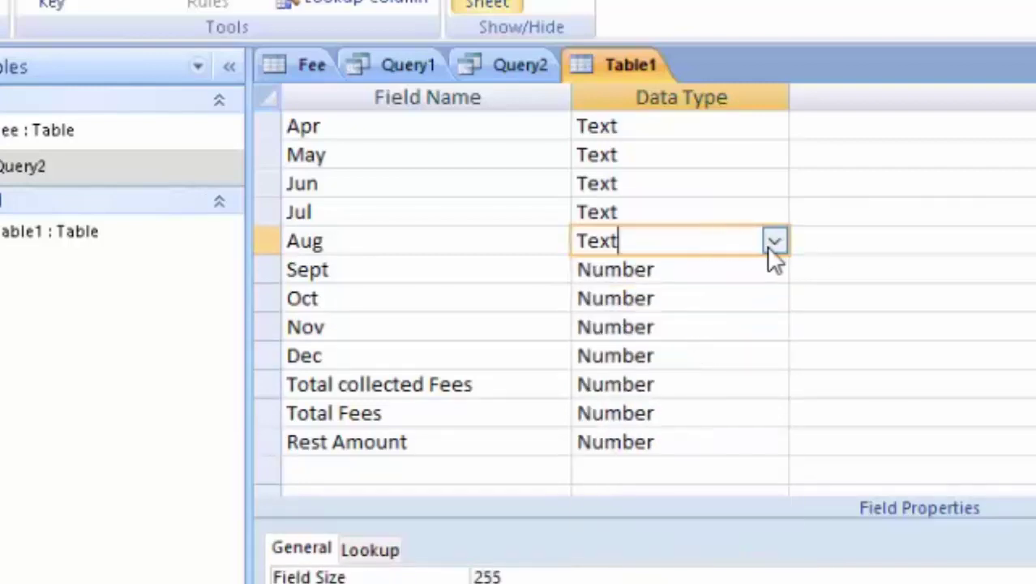
left_click(774, 243)
left_click(705, 327)
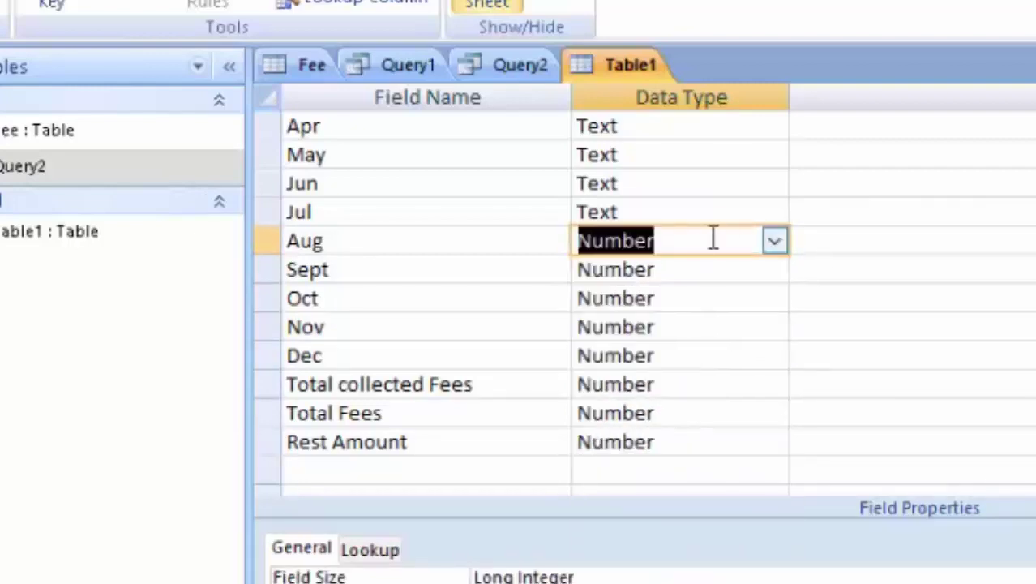
left_click(728, 213)
left_click(774, 212)
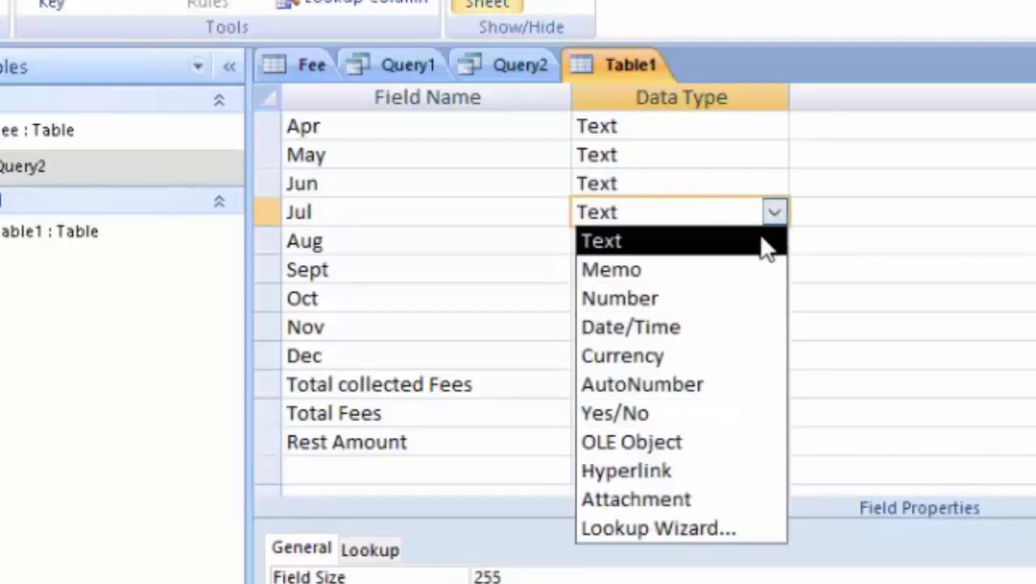
left_click(700, 297)
left_click(712, 181)
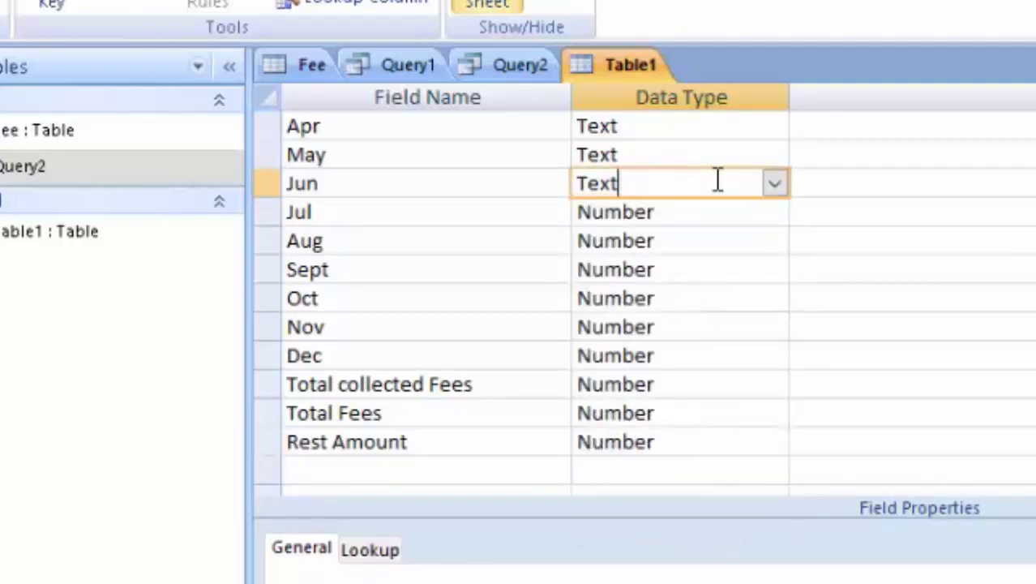
left_click(776, 184)
left_click(724, 269)
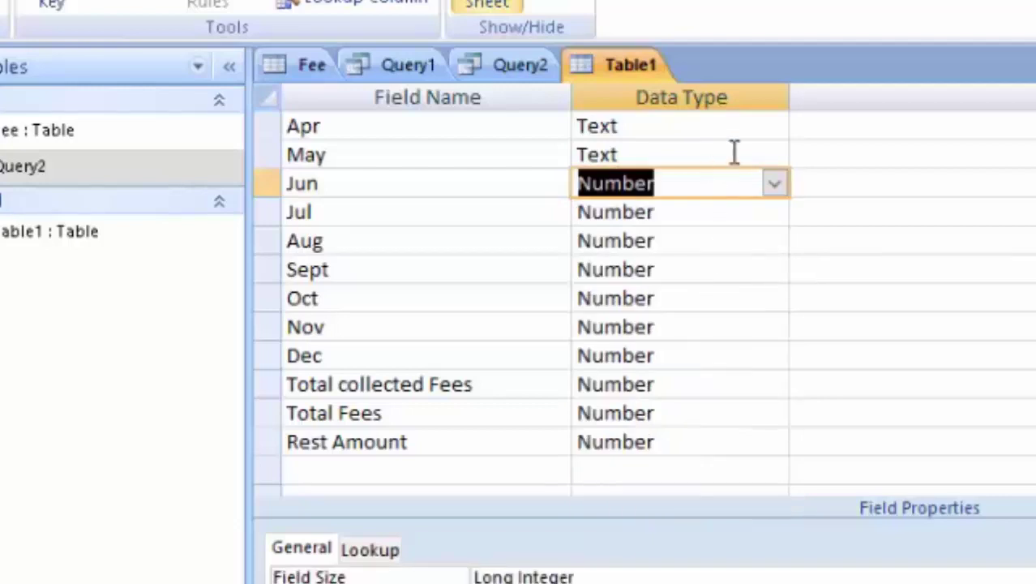
left_click(740, 154)
left_click(775, 154)
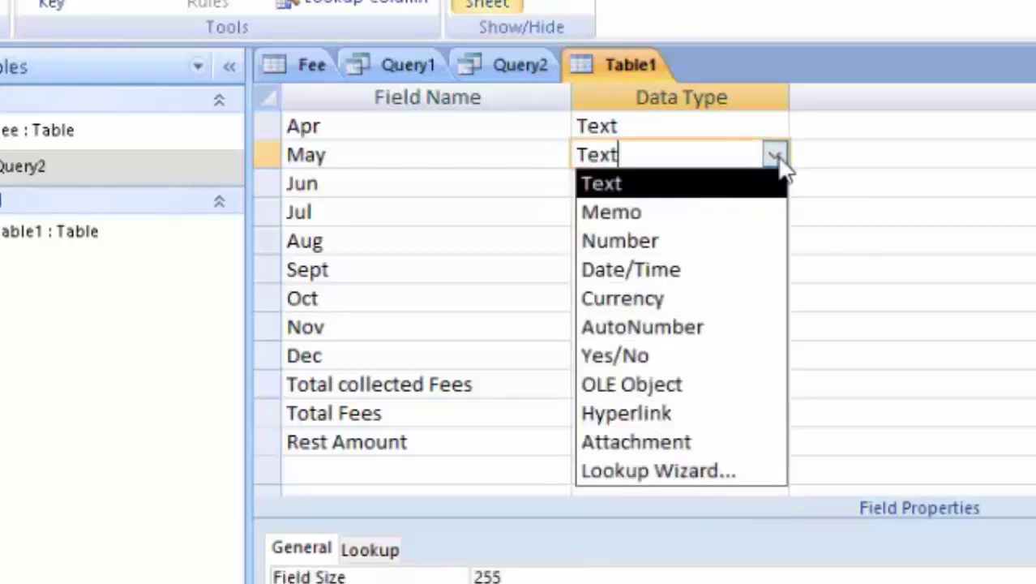
left_click(706, 231)
Change Apr, Mar, Feb and Jan to the Number data type
scroll(707, 229, "up", 1)
left_click(702, 209)
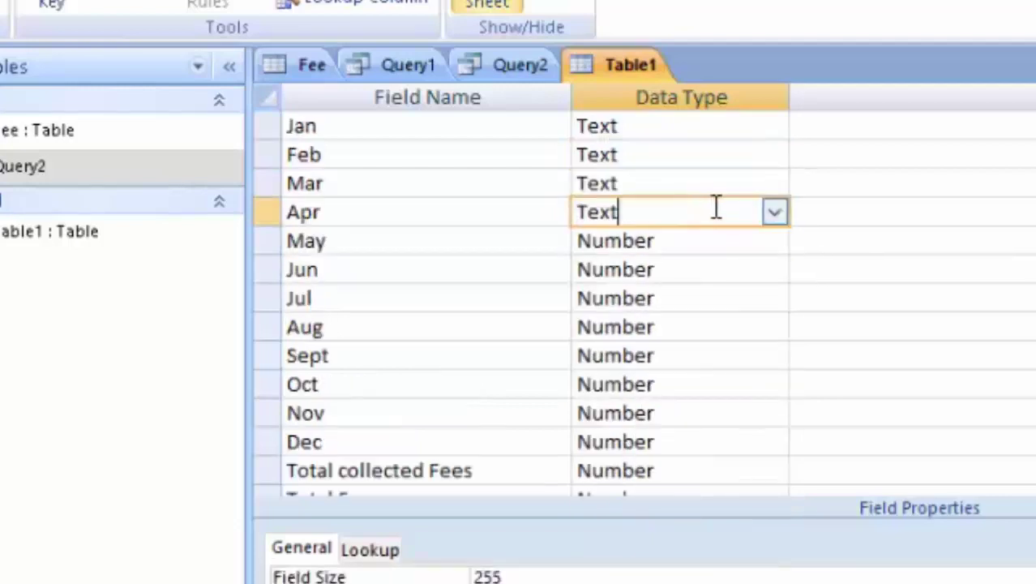
left_click(776, 212)
left_click(704, 294)
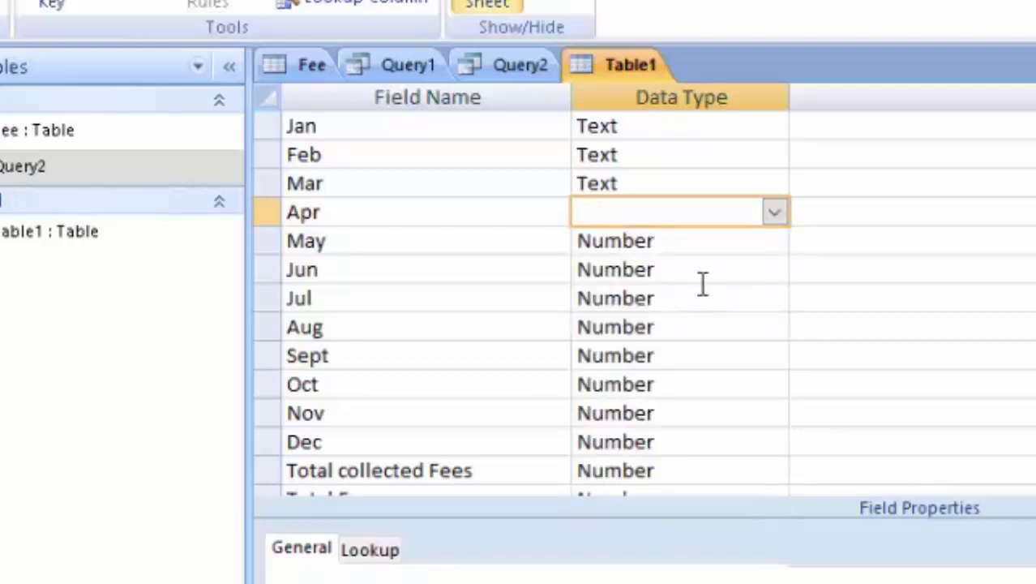
left_click(712, 183)
left_click(776, 184)
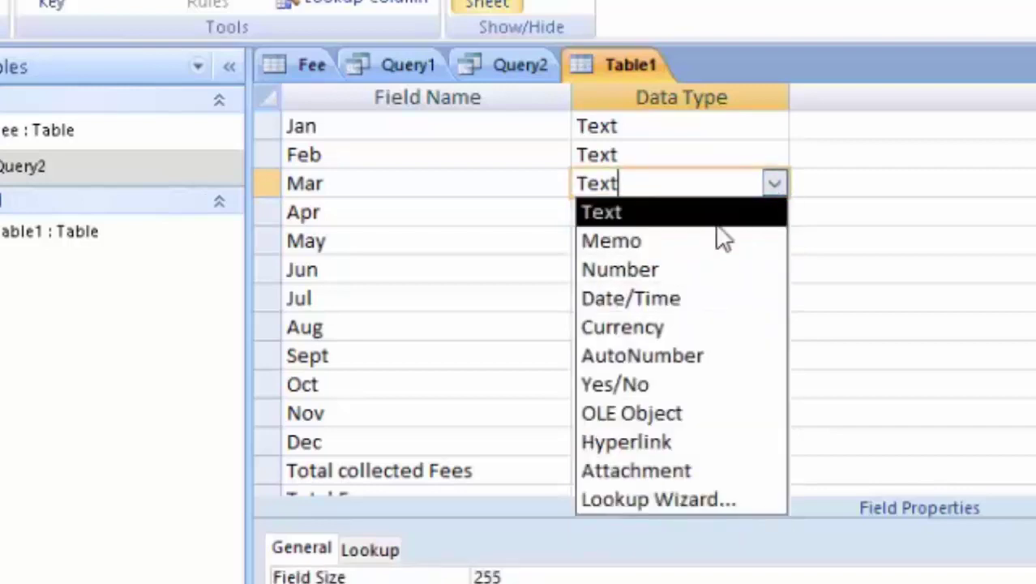
left_click(683, 268)
left_click(754, 161)
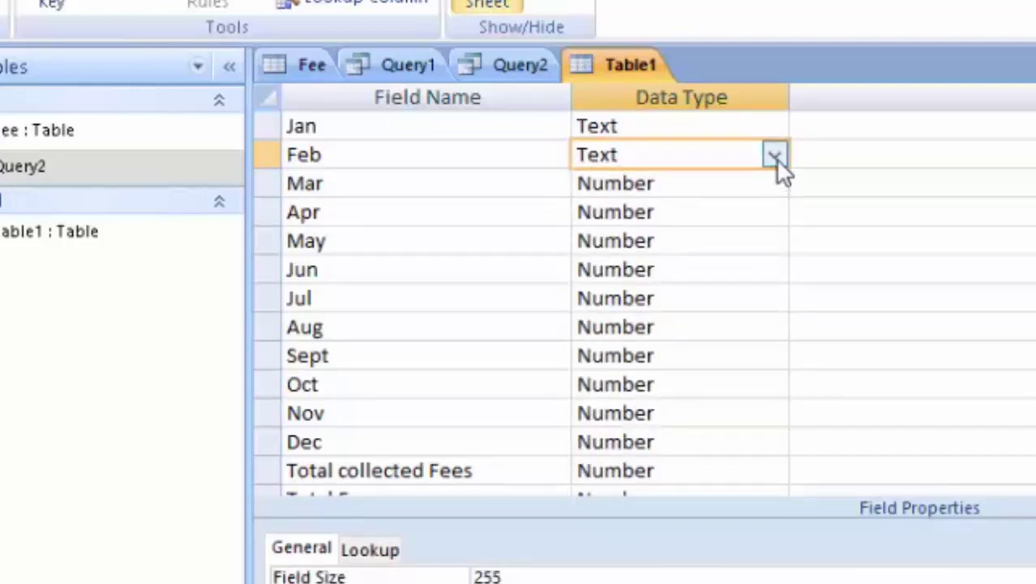
left_click(776, 159)
left_click(702, 227)
left_click(716, 130)
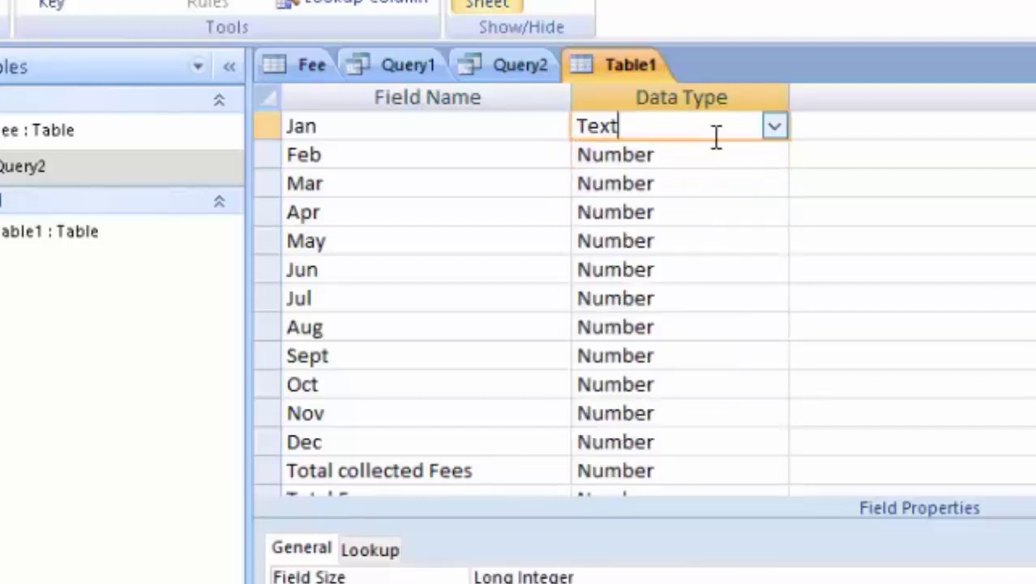
left_click(775, 130)
left_click(702, 212)
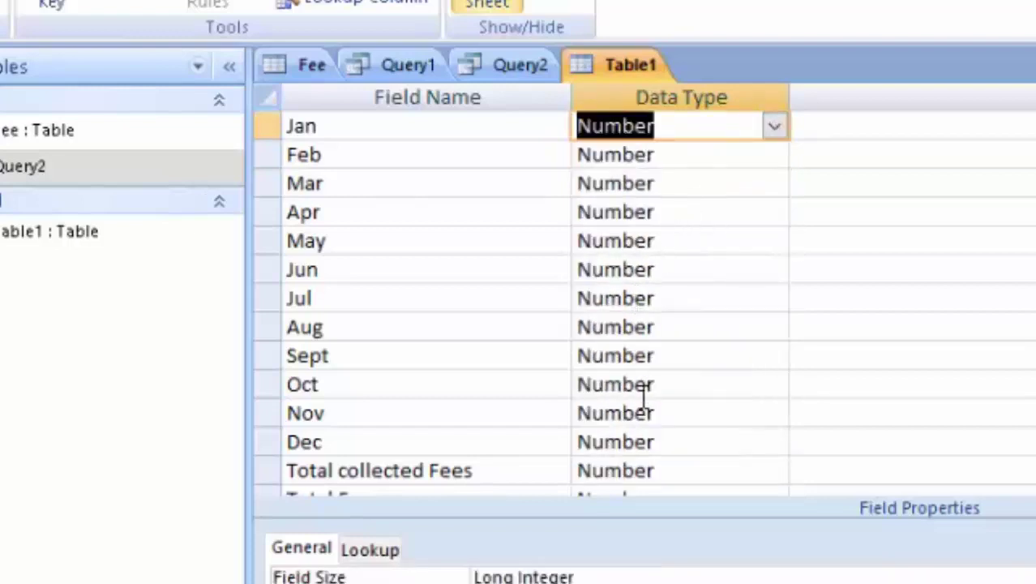
scroll(490, 258, "up", 1)
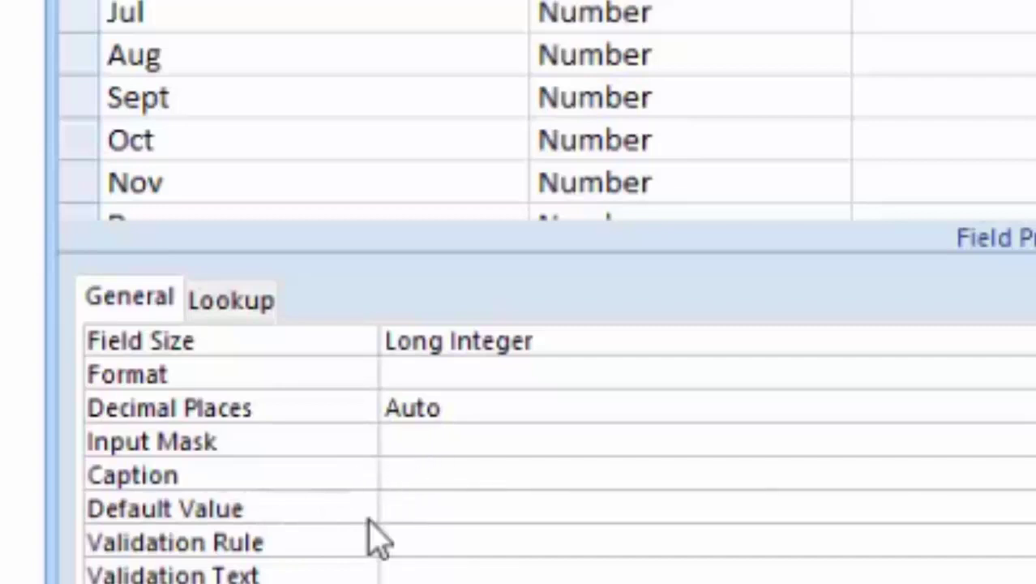
Set the Default Value of the Jan through Jun fields to 0
left_click(406, 504)
type("0")
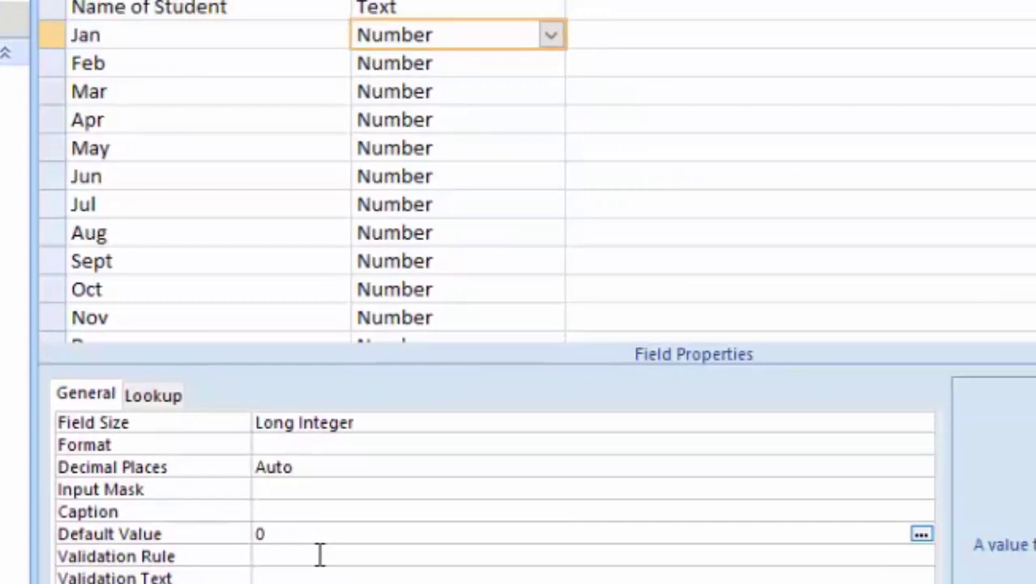
left_click(530, 63)
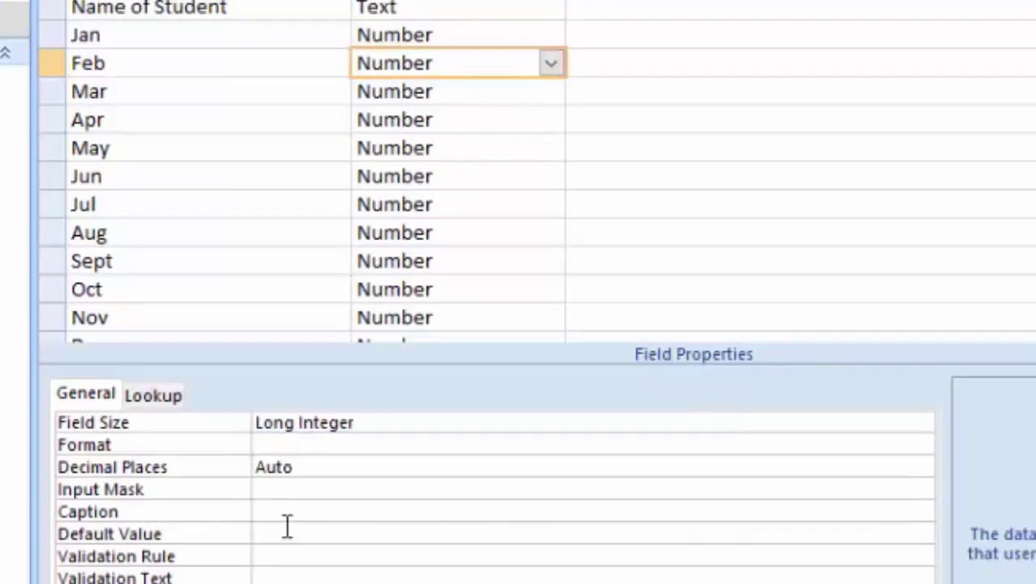
left_click(288, 535)
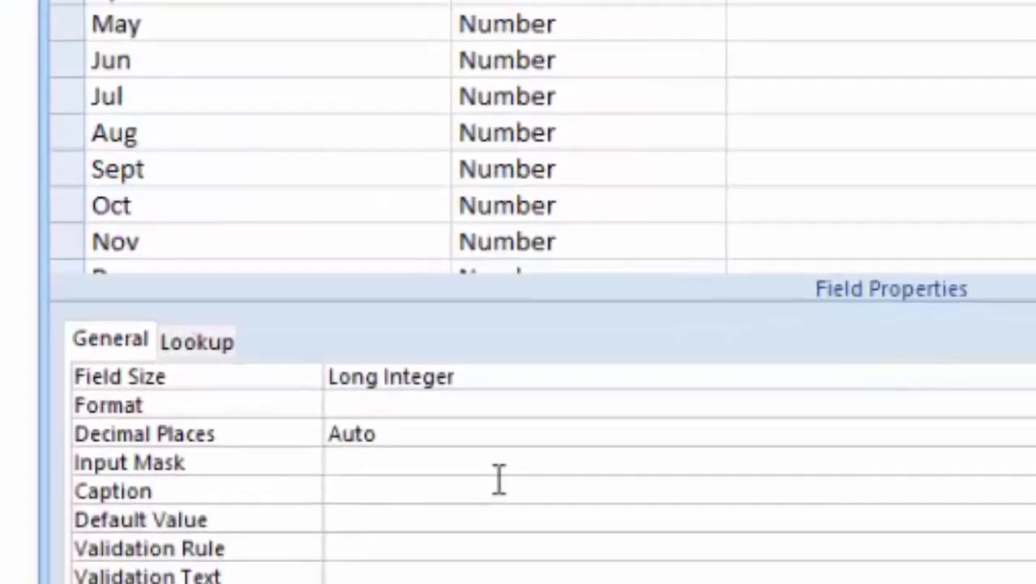
type("0")
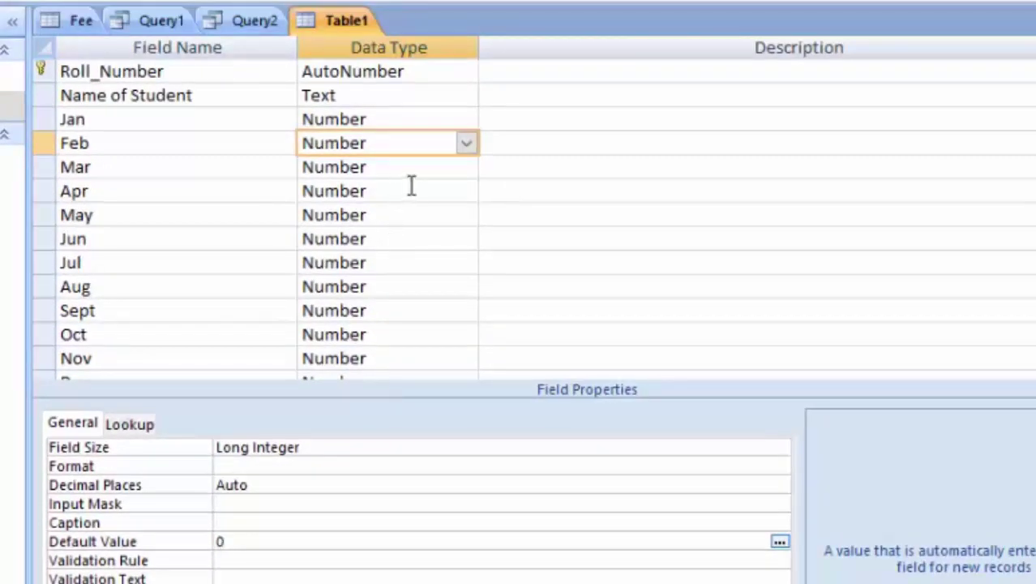
left_click(435, 168)
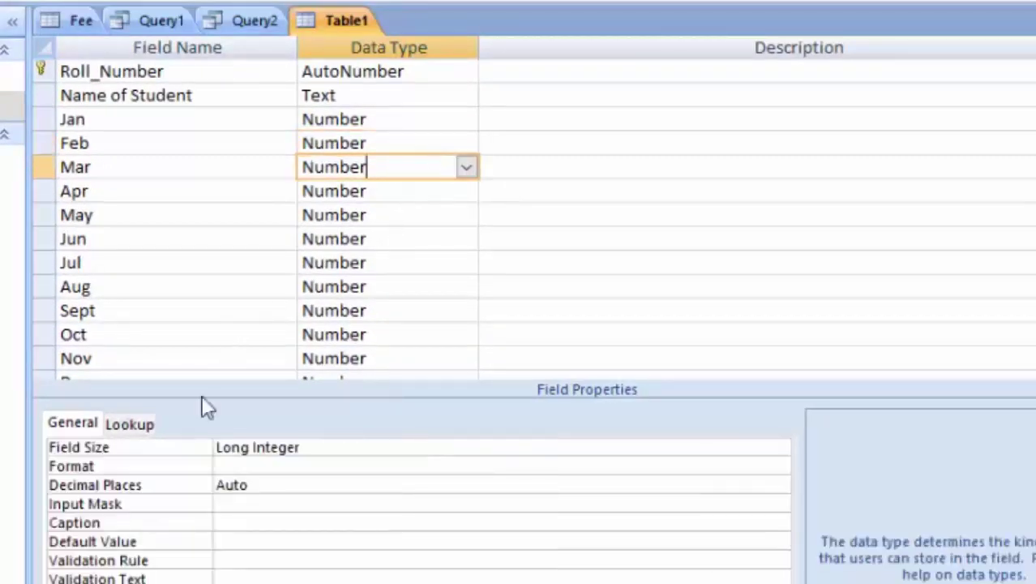
left_click(244, 540)
type("0")
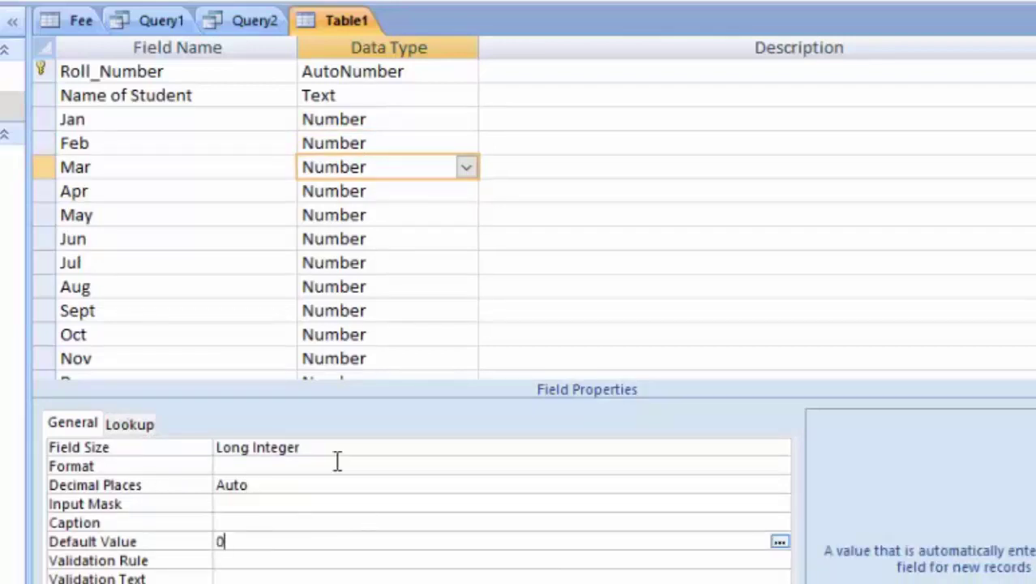
left_click(403, 189)
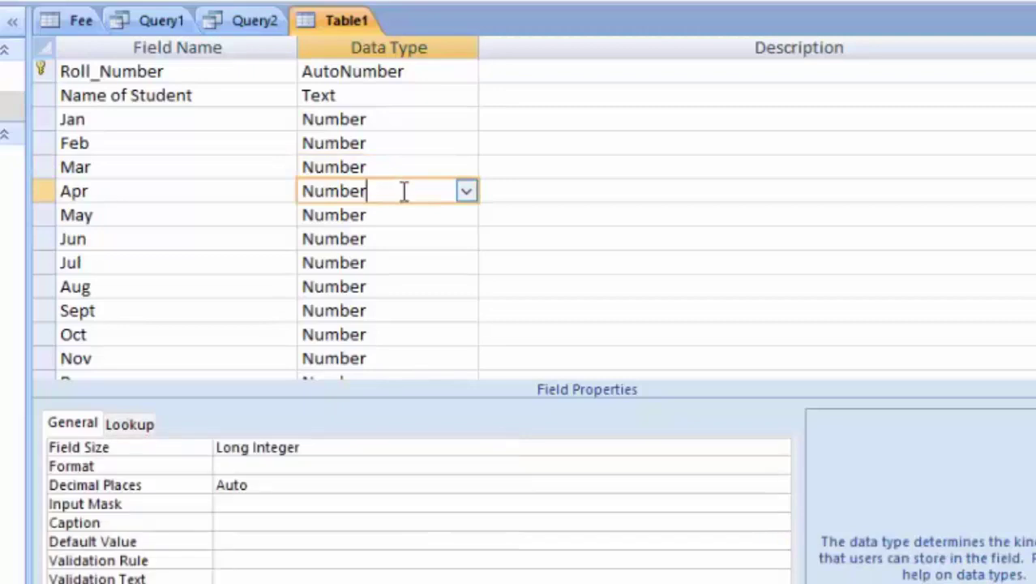
left_click(230, 543)
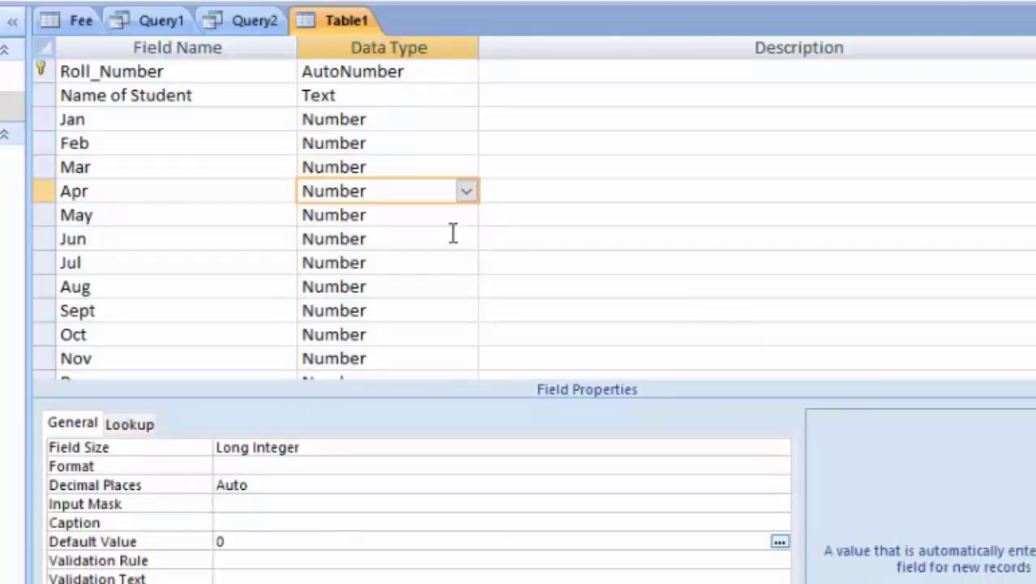
left_click(448, 216)
left_click(233, 540)
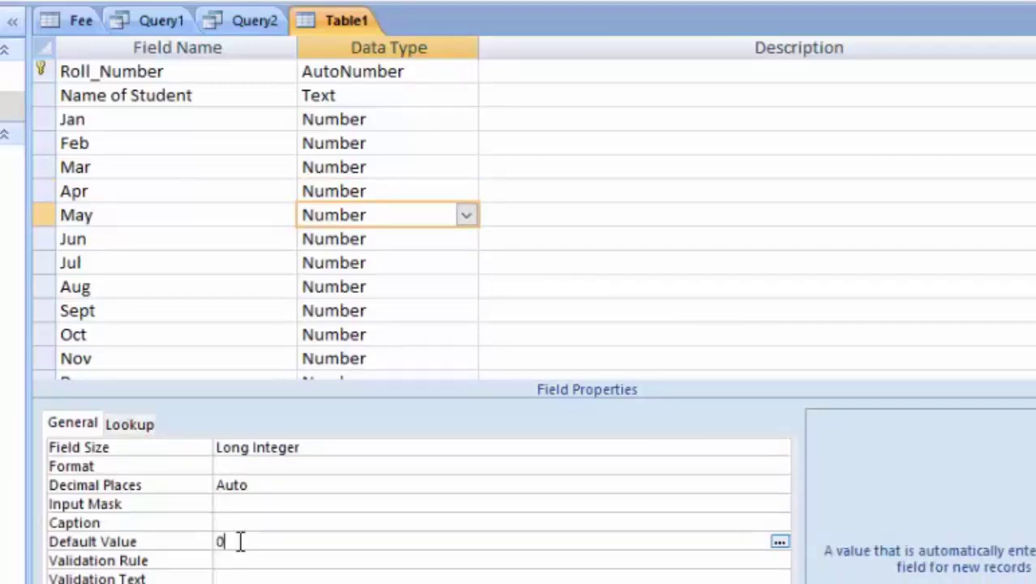
left_click(416, 242)
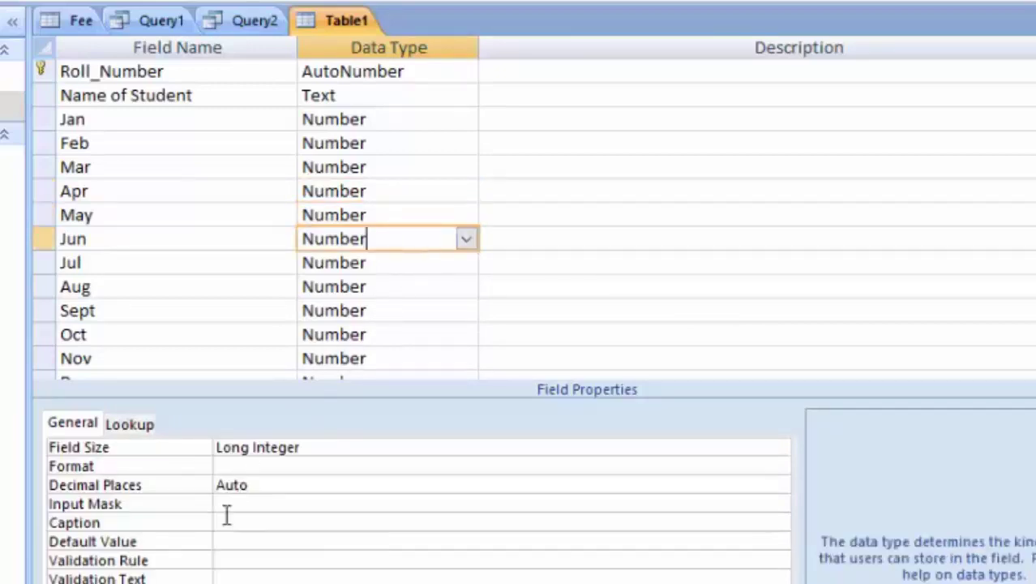
left_click(253, 524)
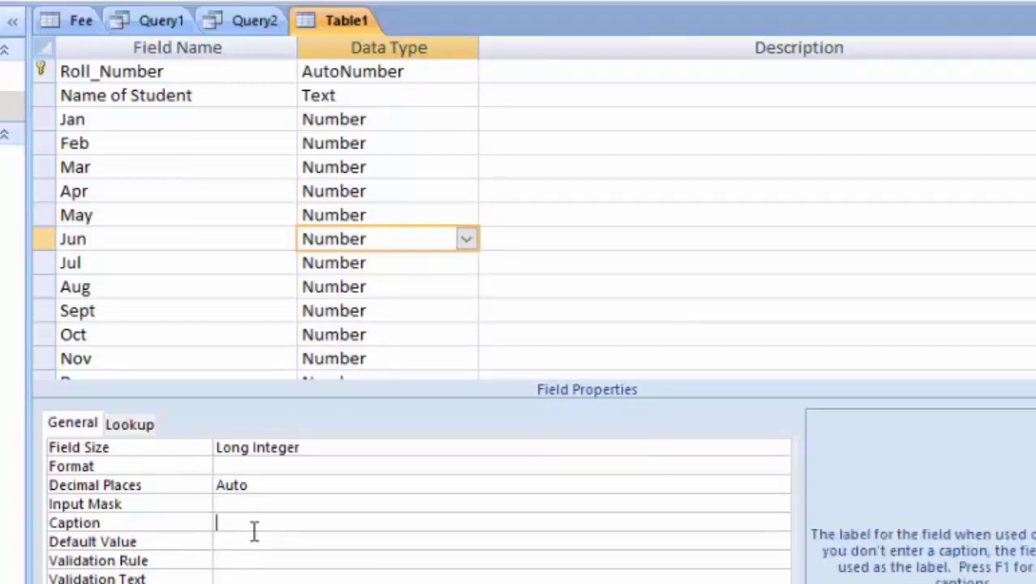
left_click(268, 541)
type("0")
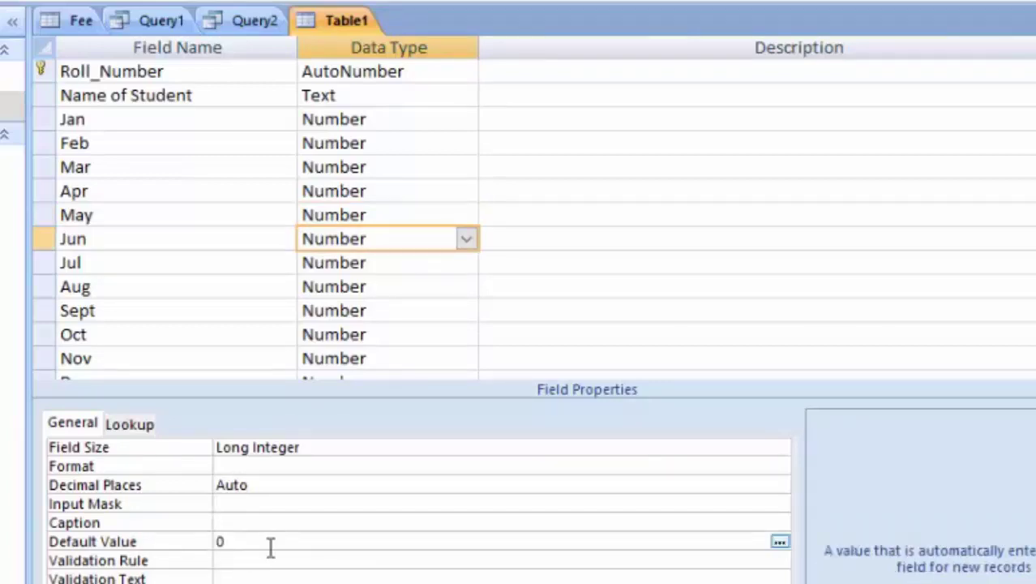
Set the Default Value of the Jul through Dec fields to 0
left_click(451, 265)
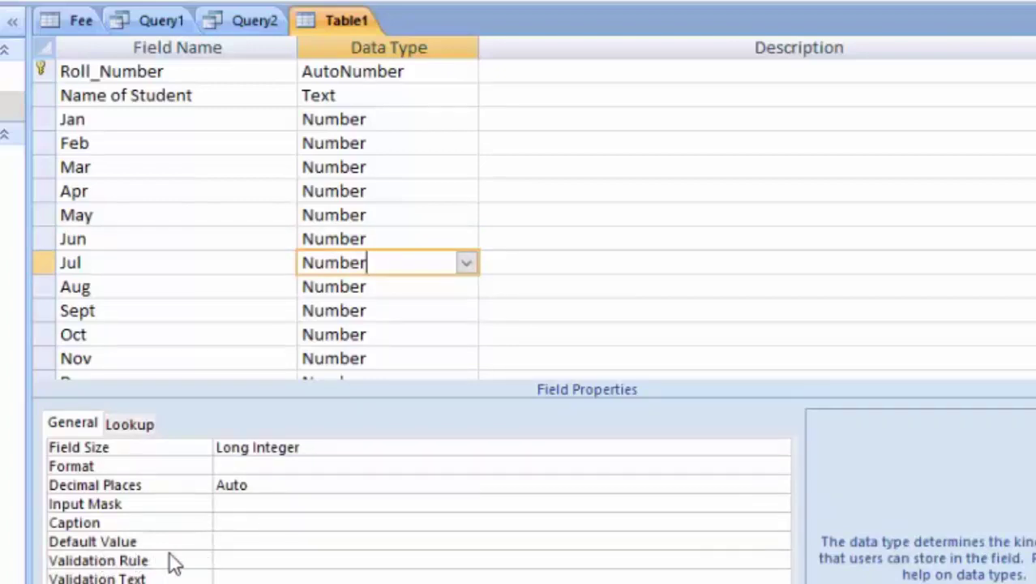
left_click(246, 539)
type("0")
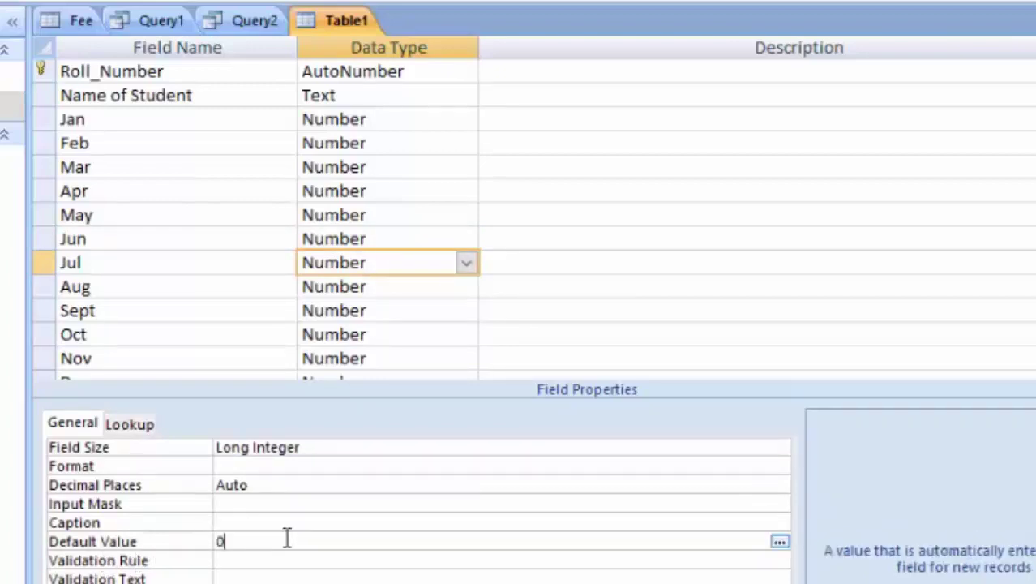
left_click(424, 286)
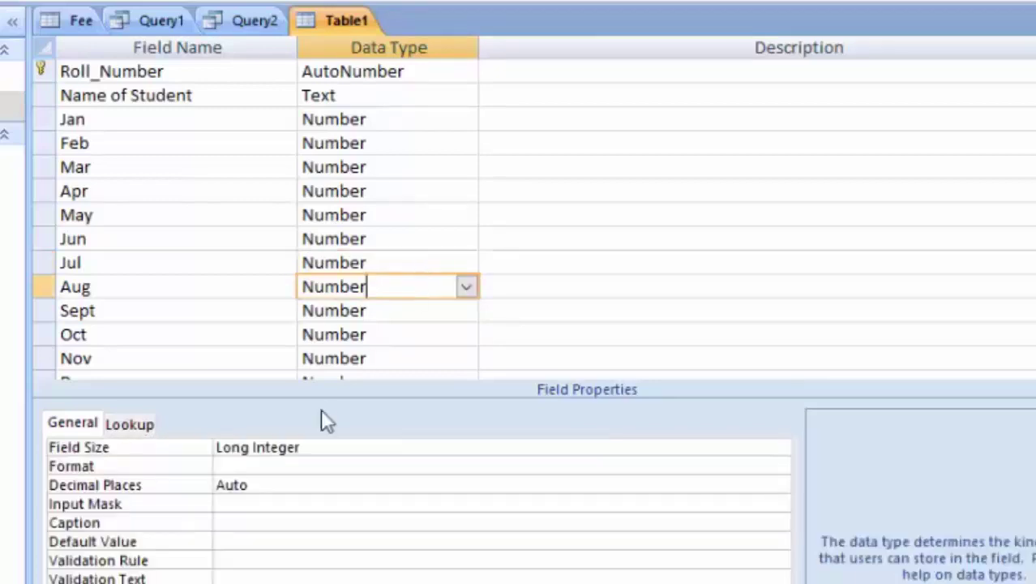
left_click(256, 540)
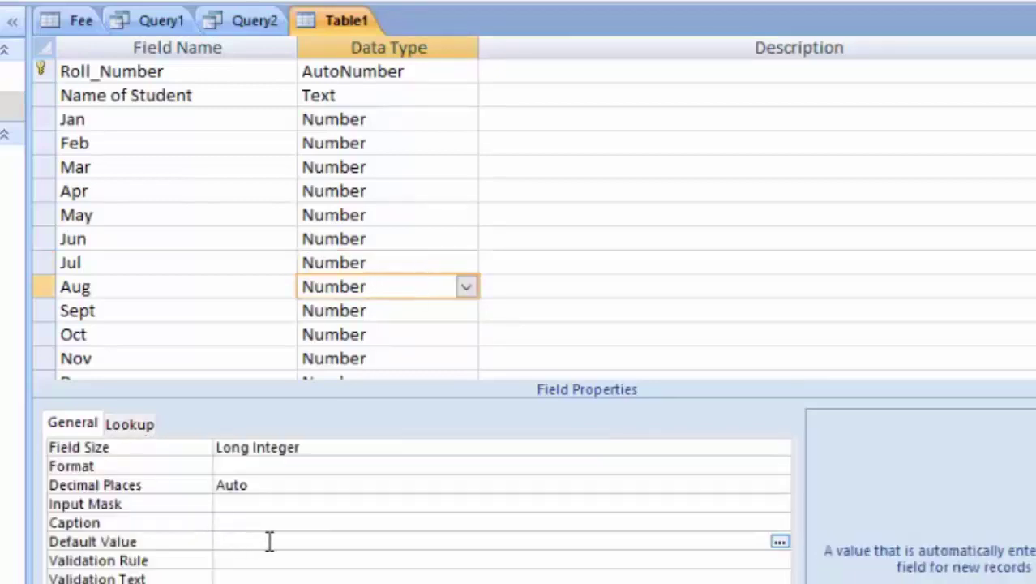
type("0")
left_click(423, 310)
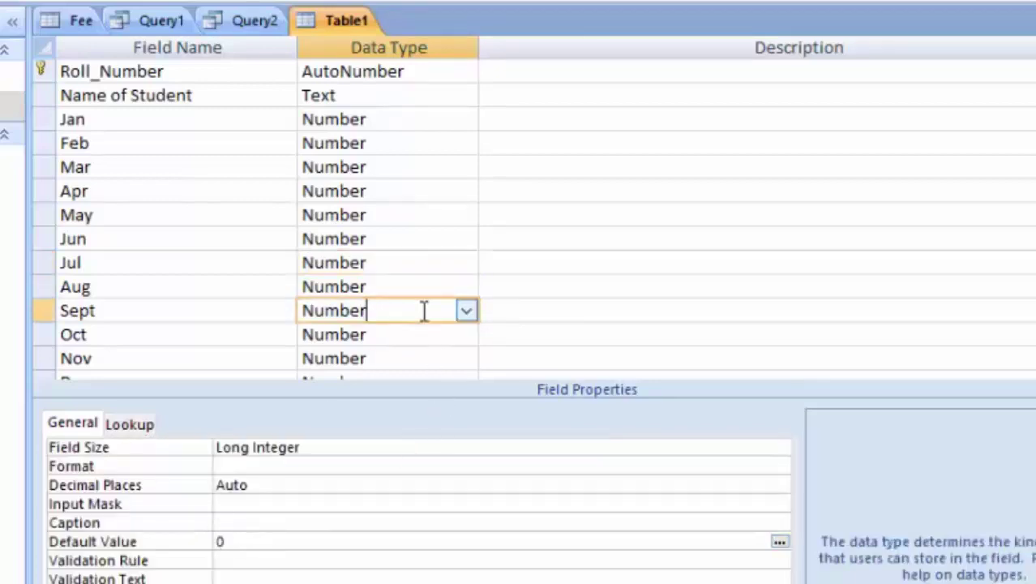
left_click(246, 541)
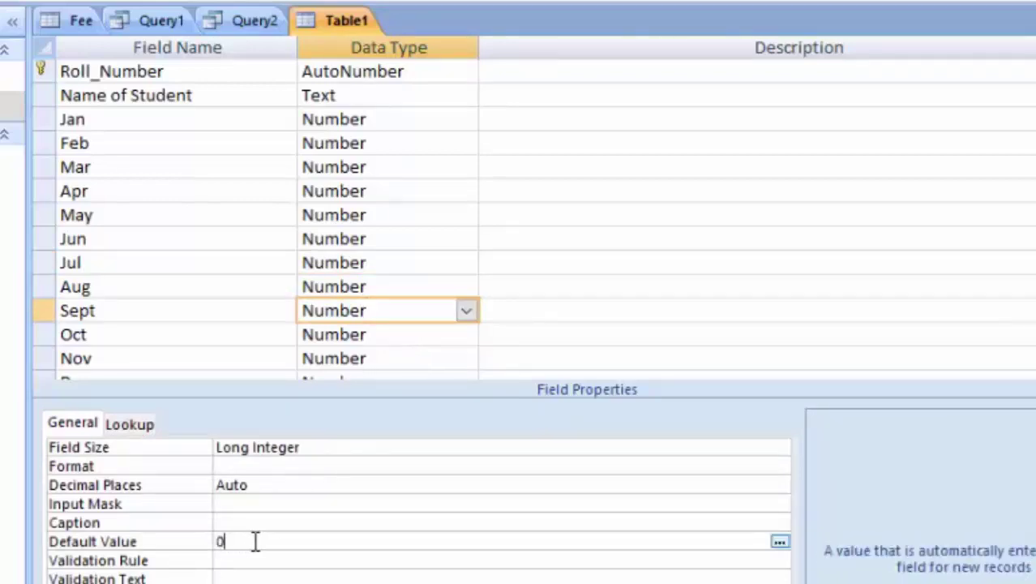
left_click(280, 558)
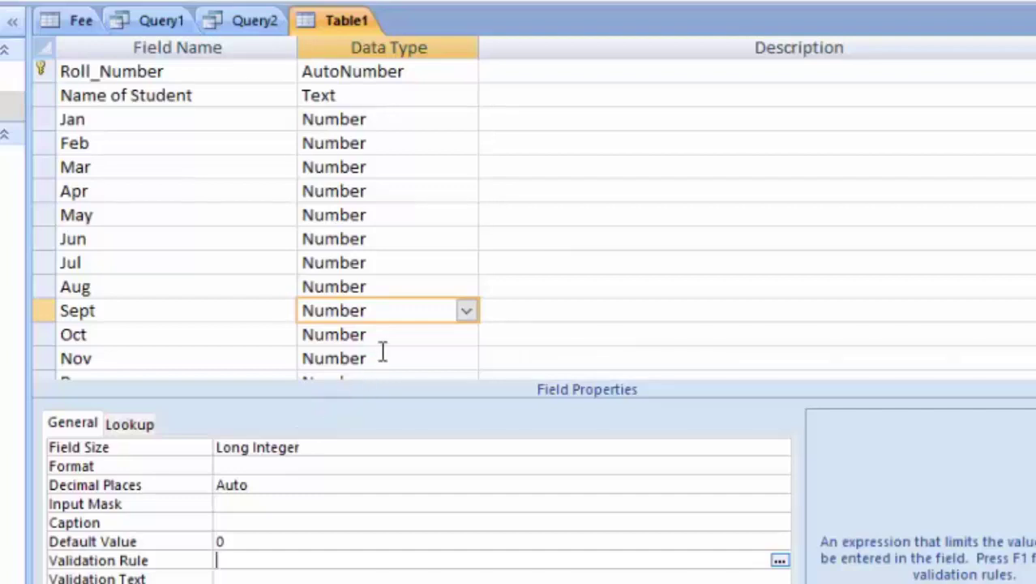
left_click(399, 334)
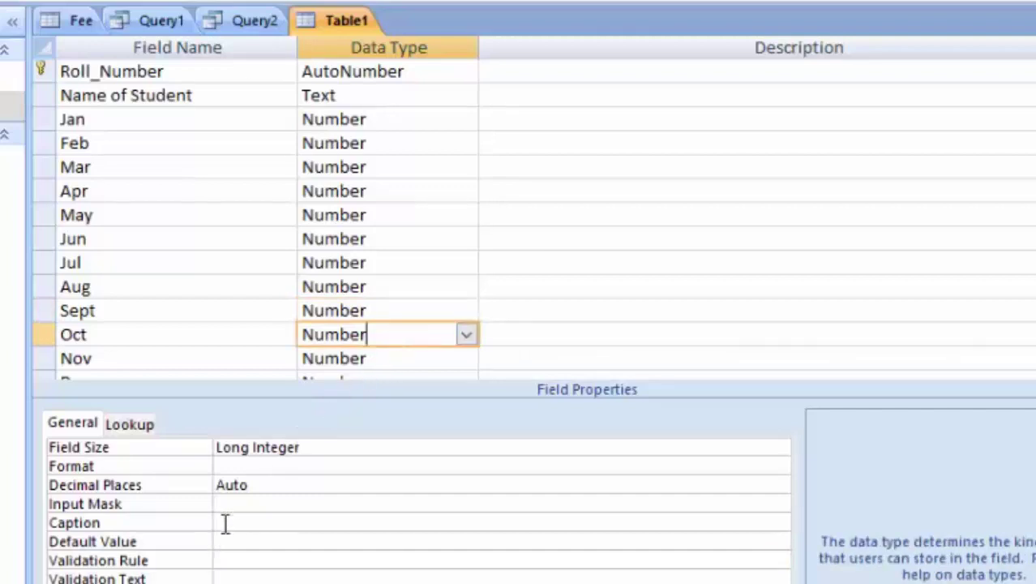
left_click(257, 543)
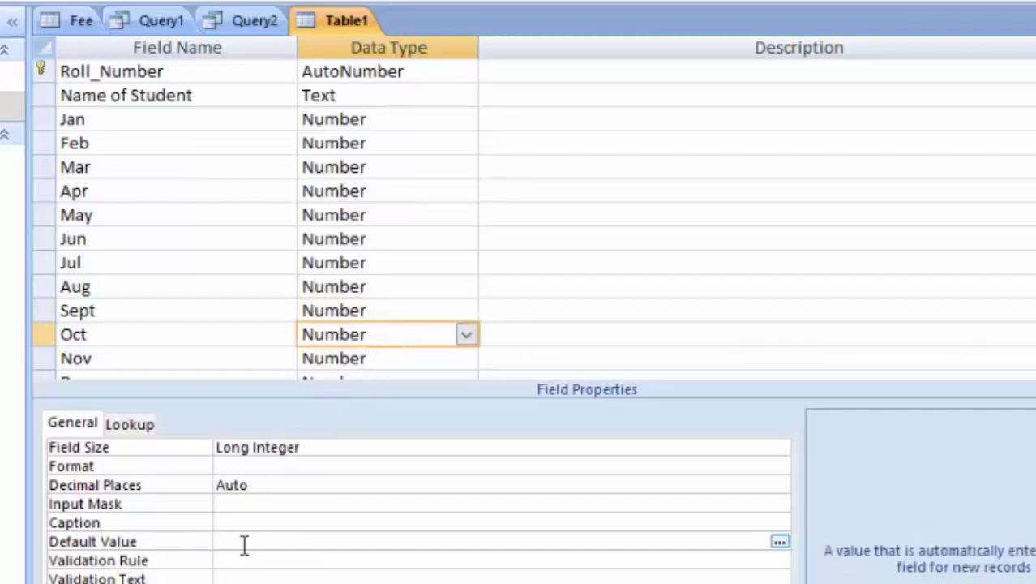
type("0")
scroll(321, 352, "down", 1)
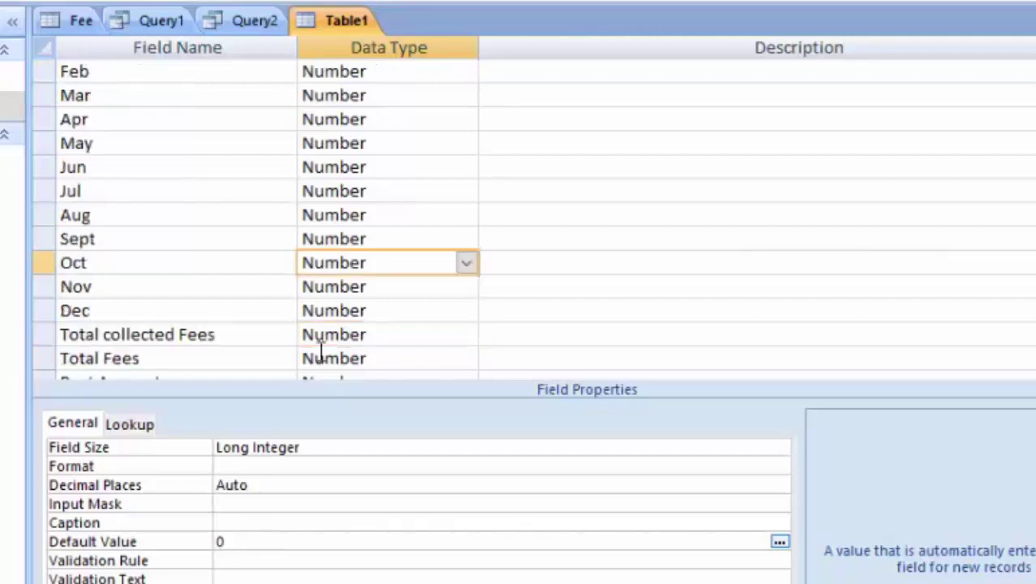
left_click(339, 557)
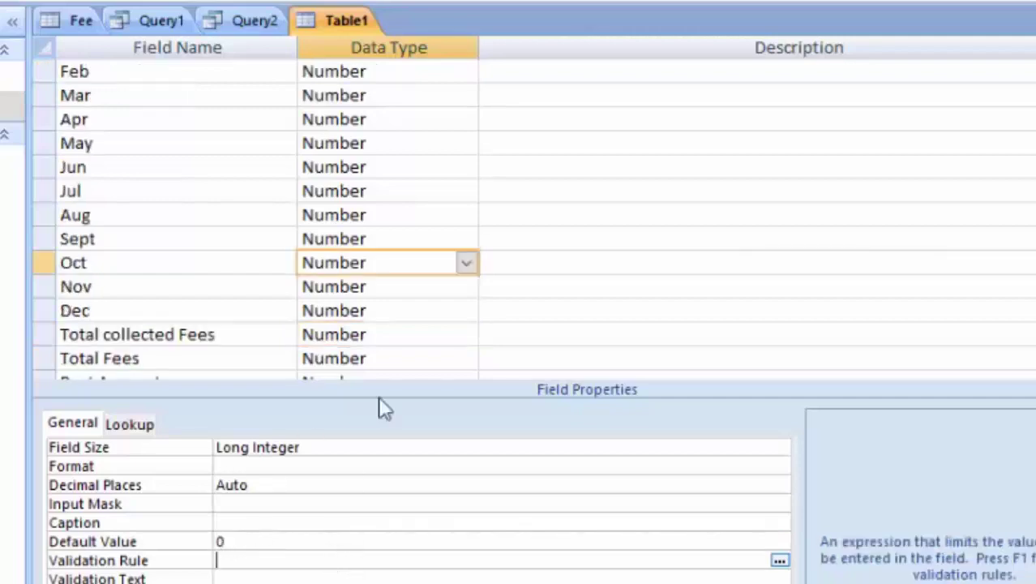
left_click(420, 291)
left_click(217, 543)
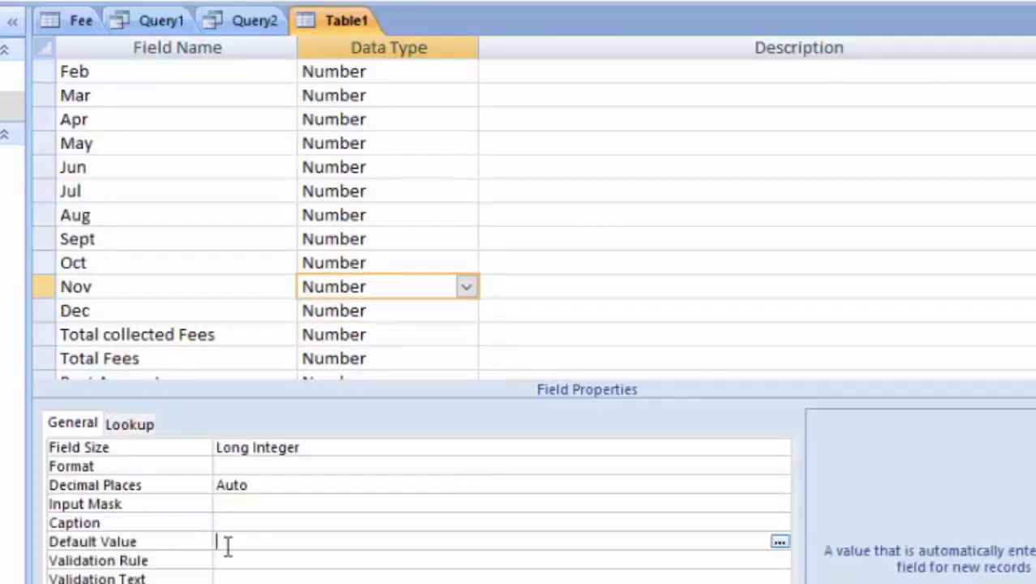
left_click(399, 317)
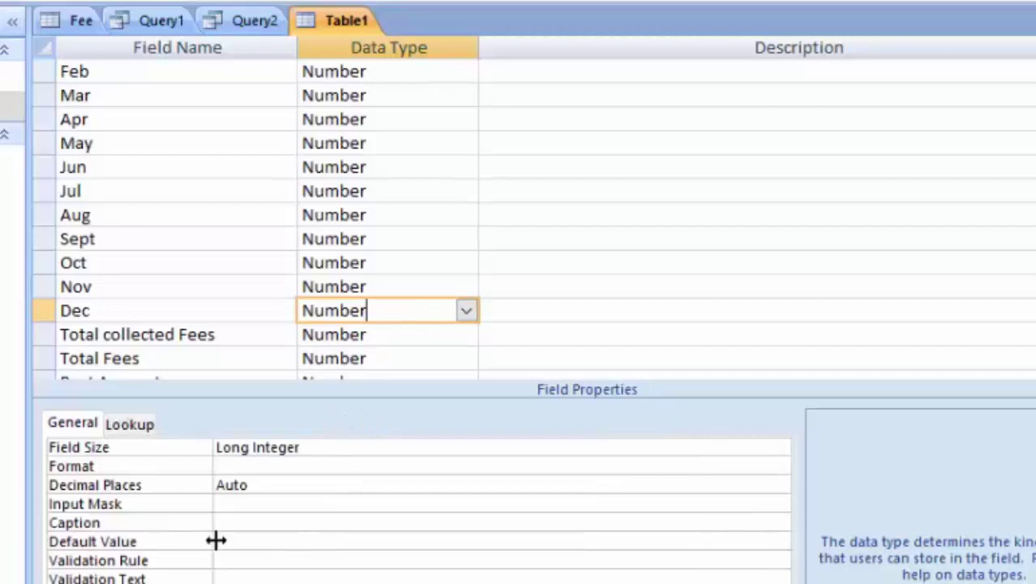
left_click(236, 541)
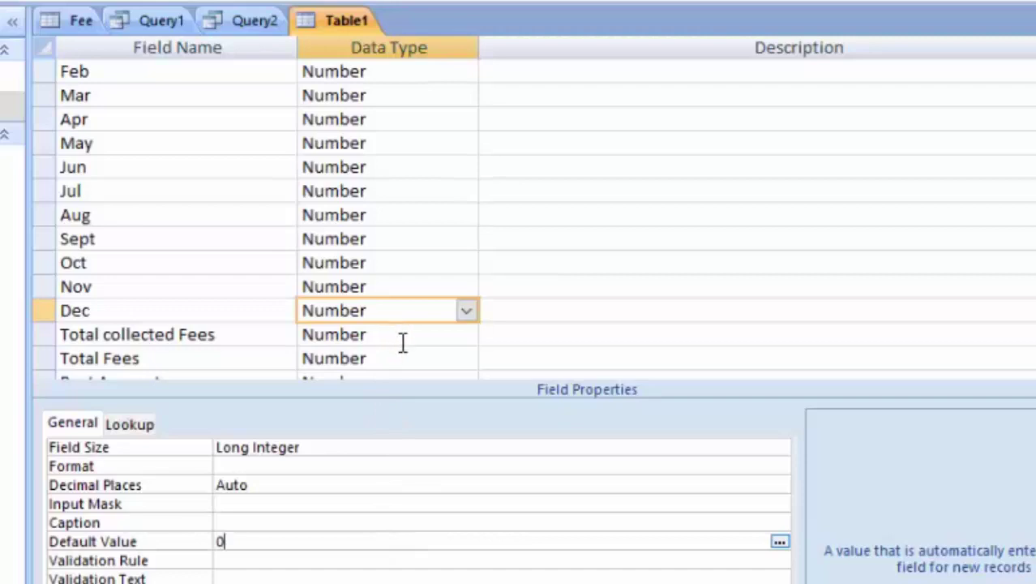
scroll(402, 343, "down", 1)
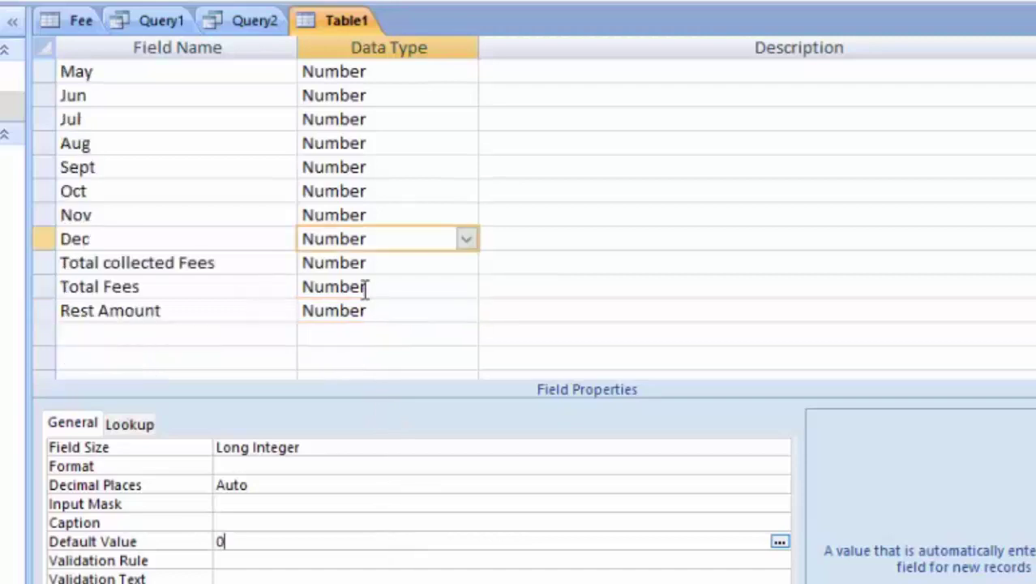
Give the Total Fees field a Default Value of 10000
left_click(408, 285)
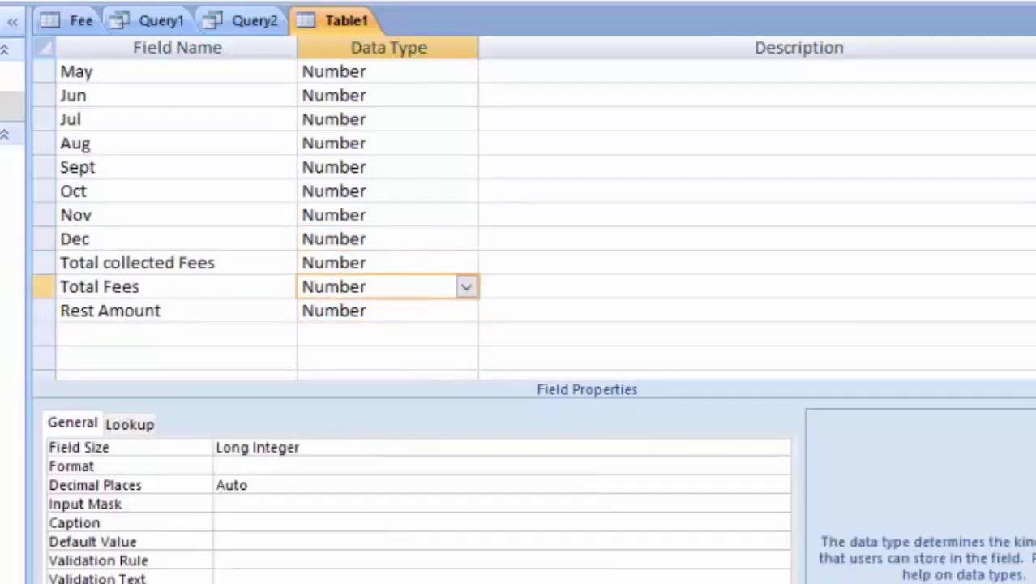
left_click(251, 542)
type("1")
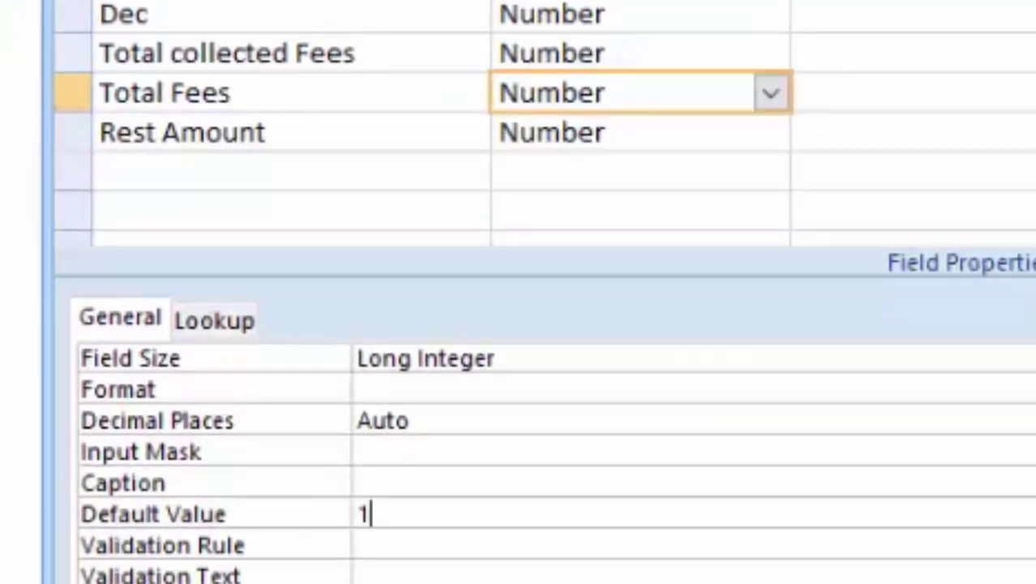
type("0000")
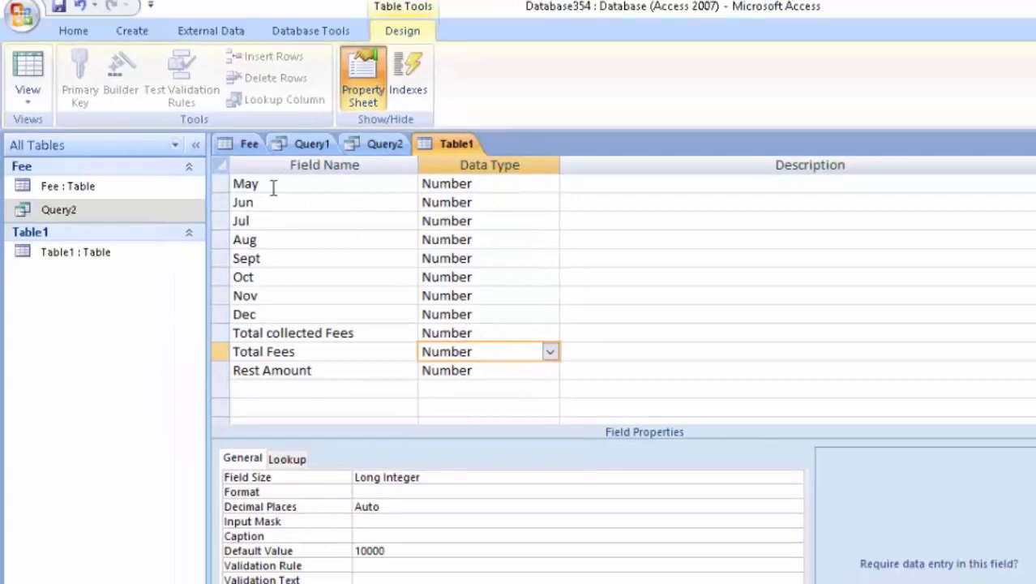
Start a new query in Design view with Table1 as its source
left_click(130, 33)
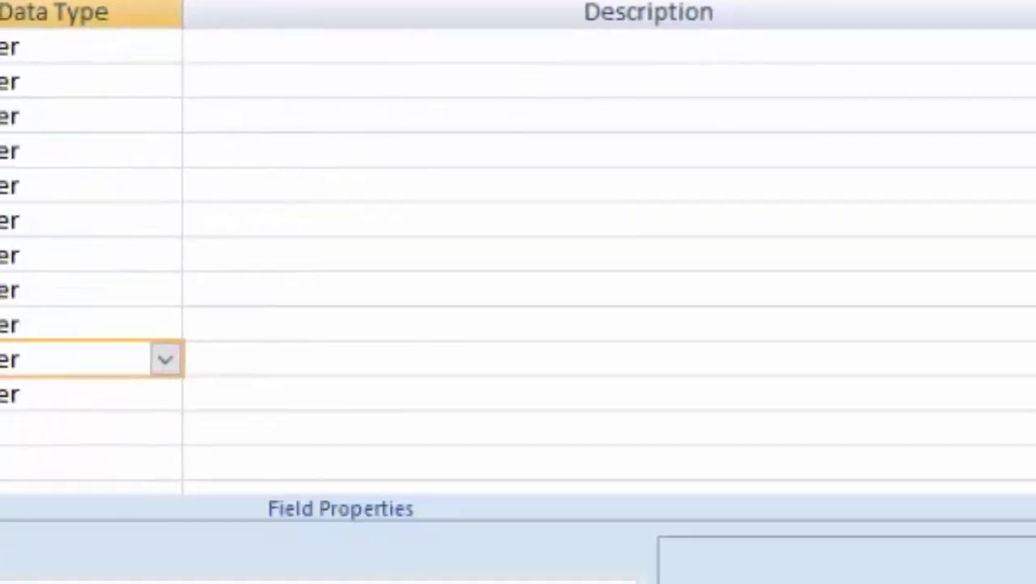
left_click(543, 141)
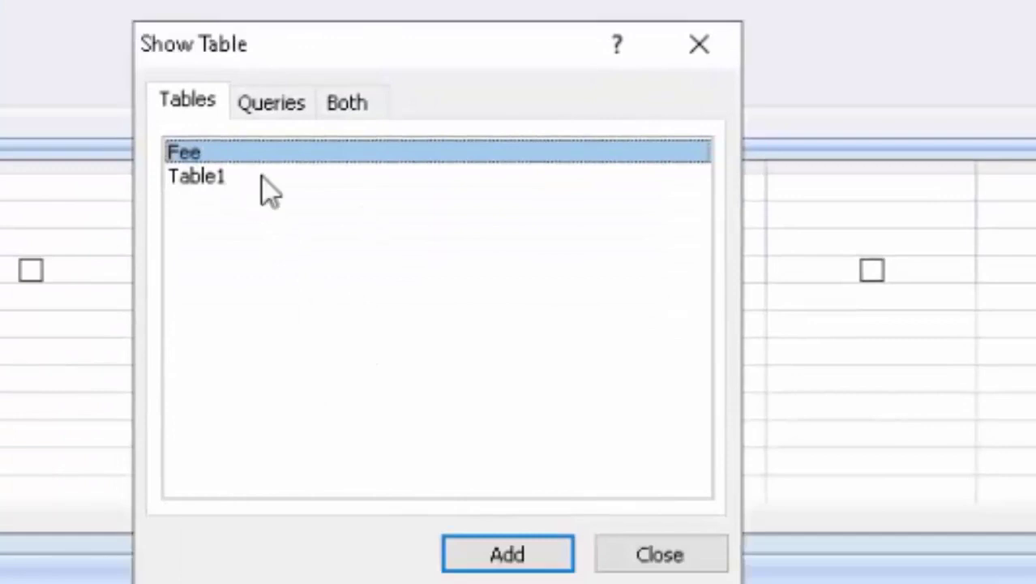
left_click(221, 178)
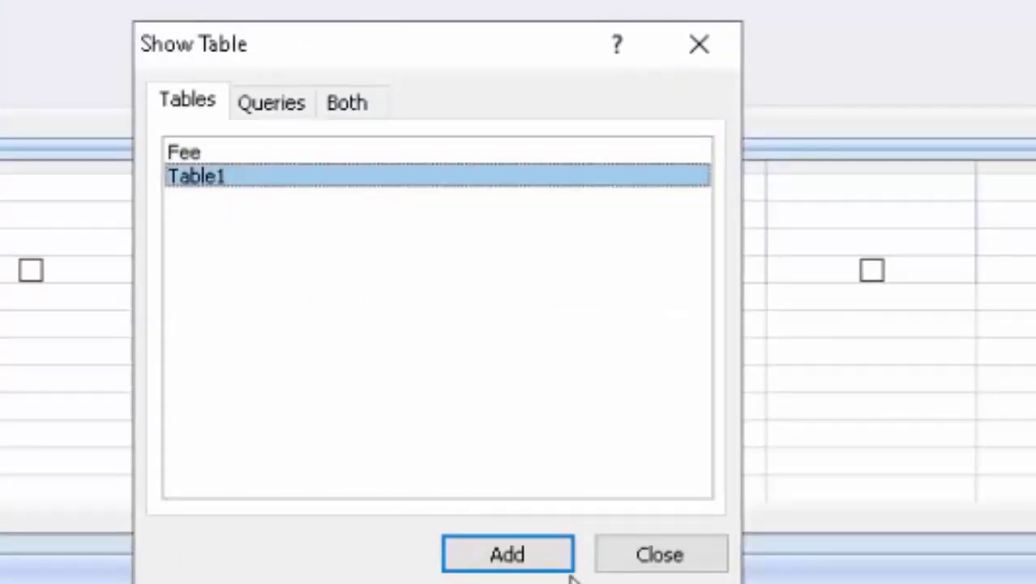
left_click(527, 558)
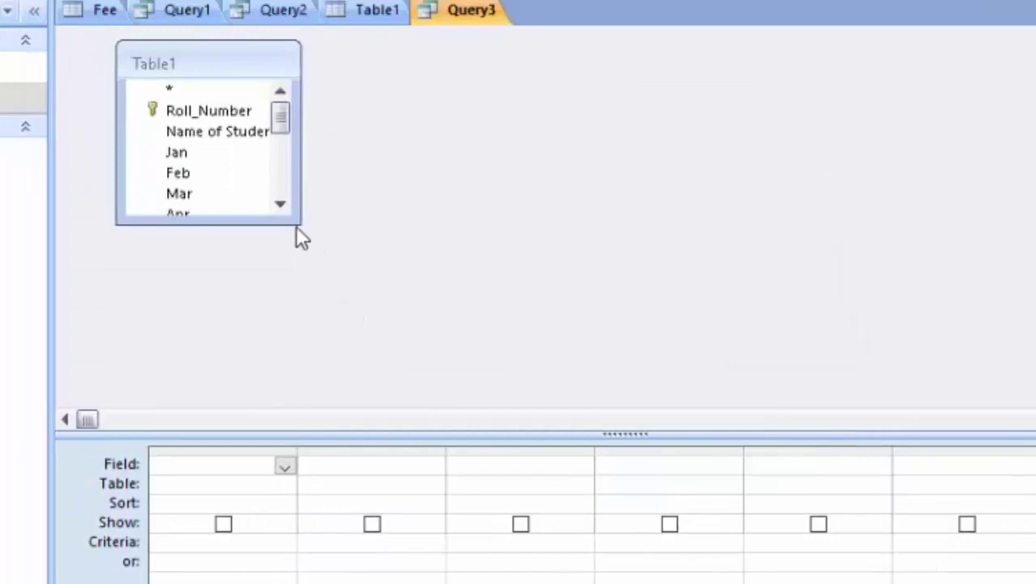
Put every Table1 field, Roll_Number through Rest Amount, into the query grid
left_click_drag(300, 224, 311, 367)
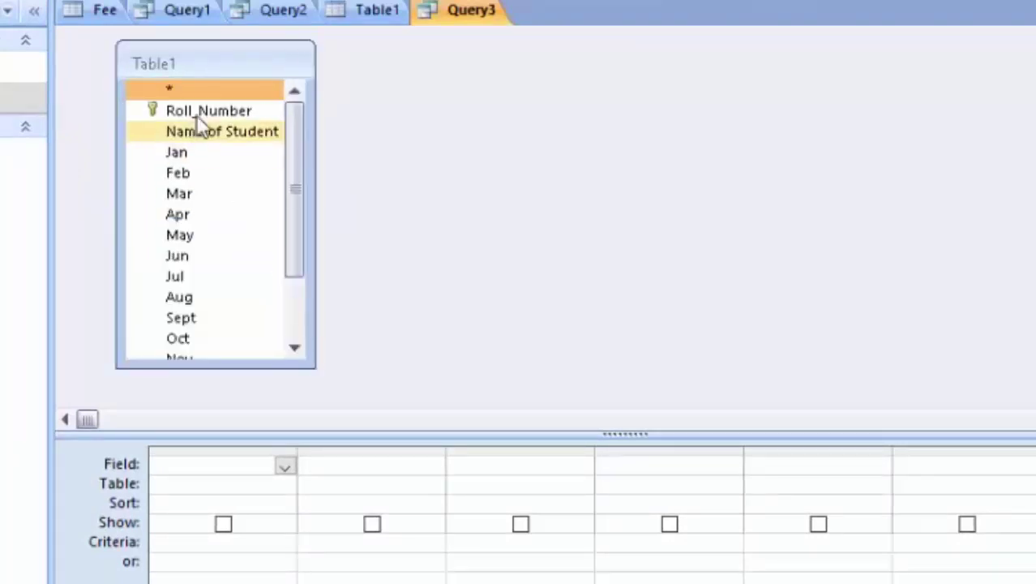
double_click(211, 69)
left_click(211, 96)
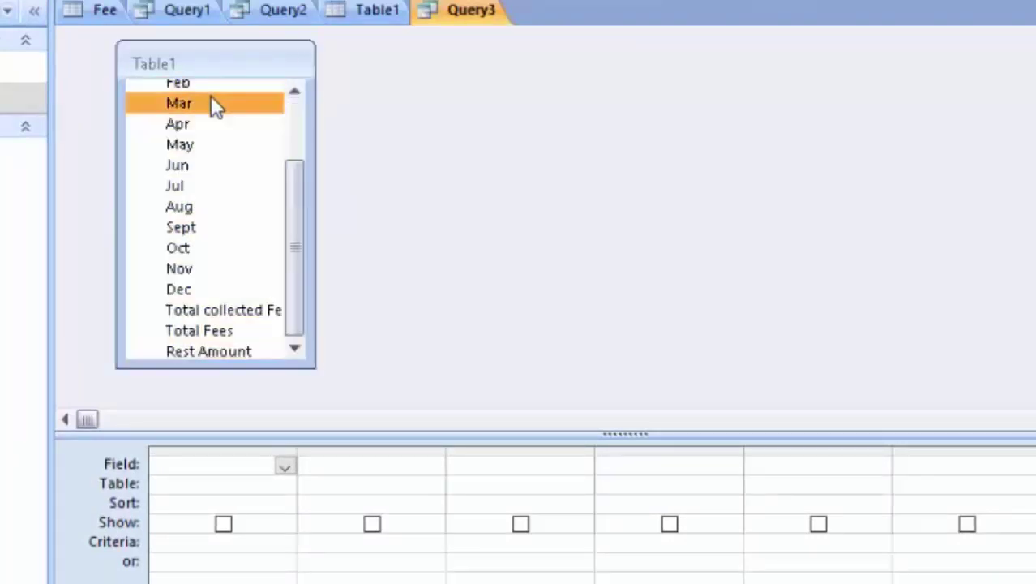
double_click(211, 61)
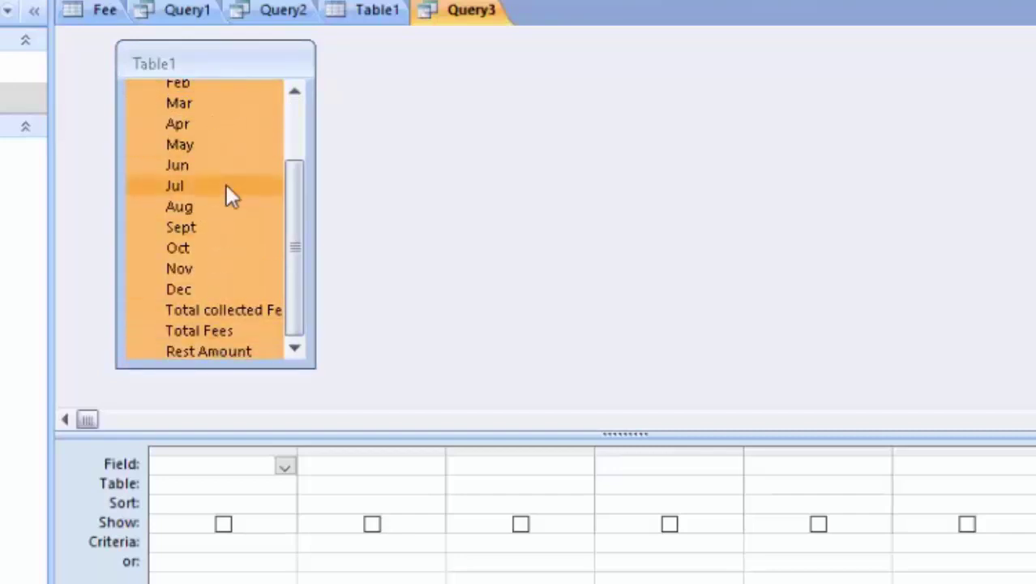
left_click_drag(237, 88, 230, 463)
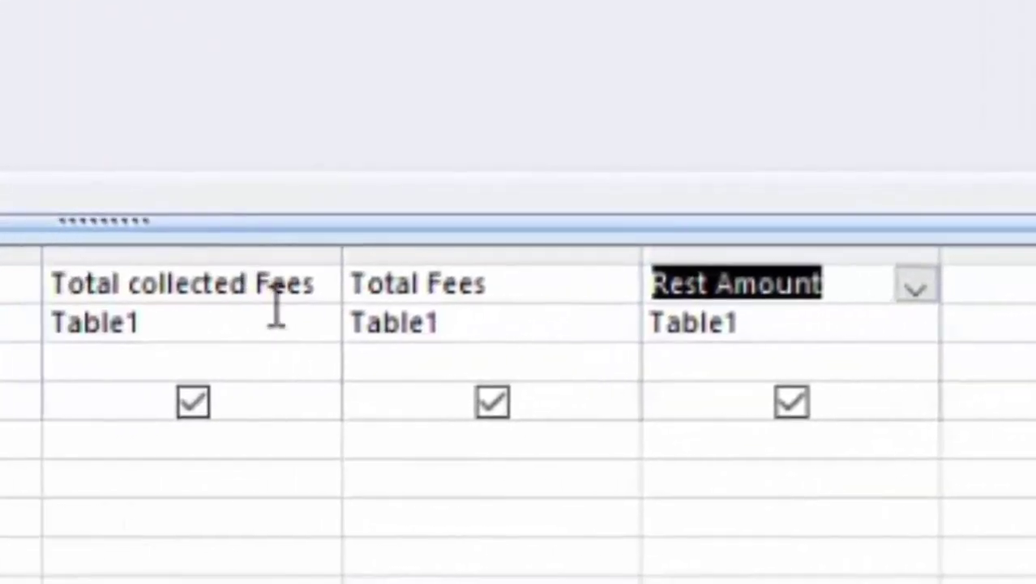
Define Total collected Fees as [Jan]+[Feb]+…+[Nov]+[Dec] in the Zoom editor
left_click(381, 285)
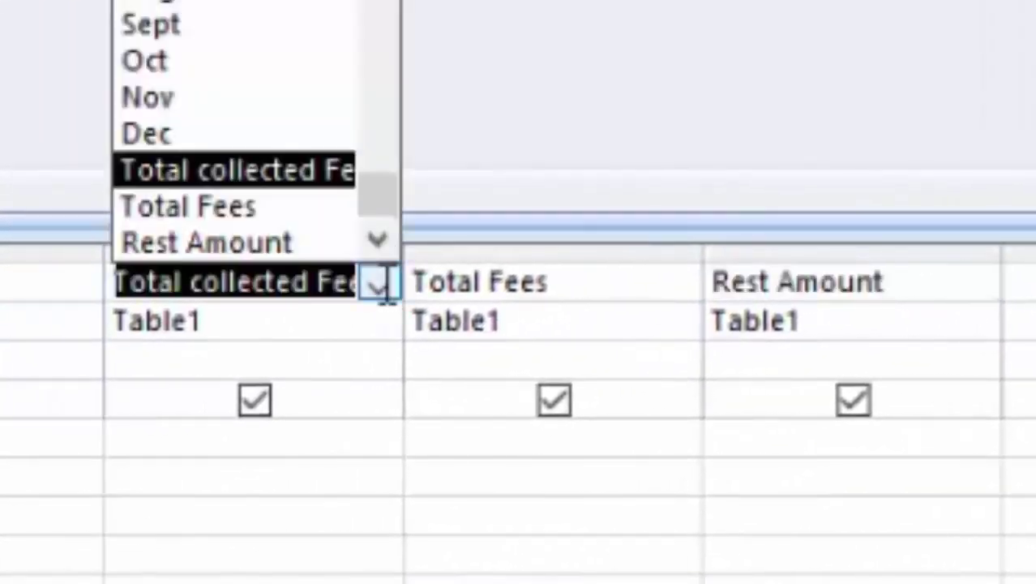
left_click(317, 281)
right_click(339, 293)
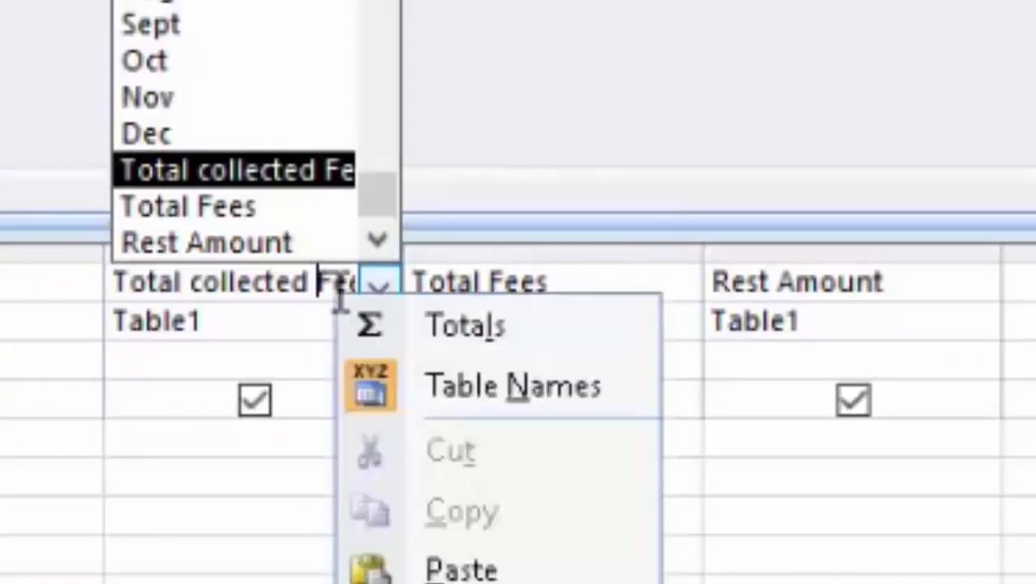
key("shift+F2")
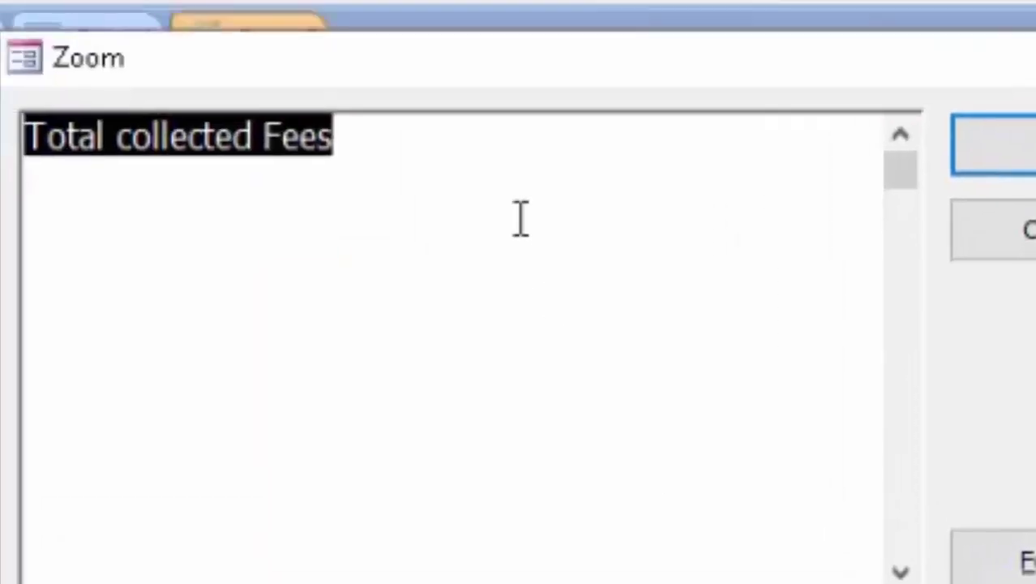
left_click(523, 176)
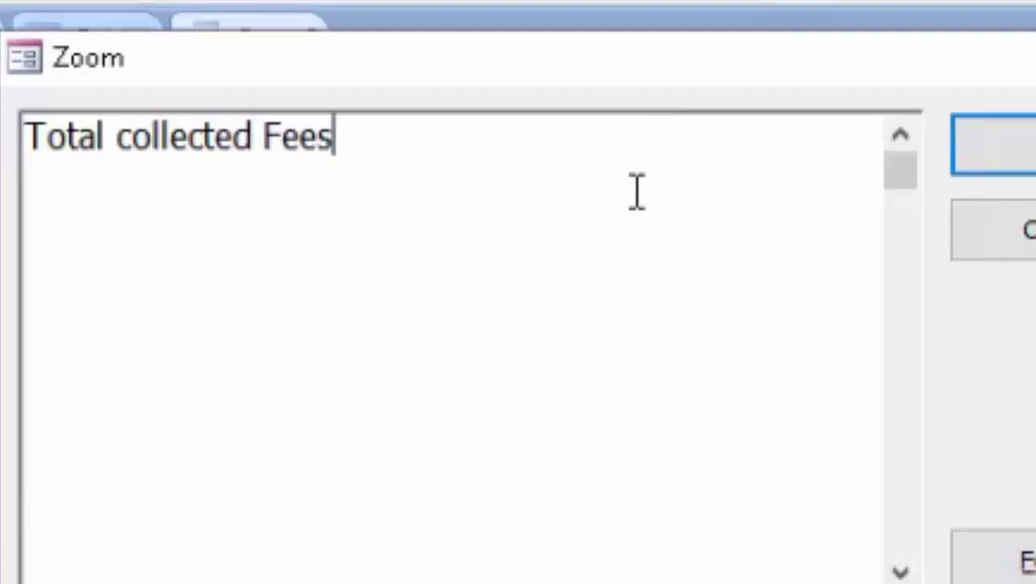
type(":[")
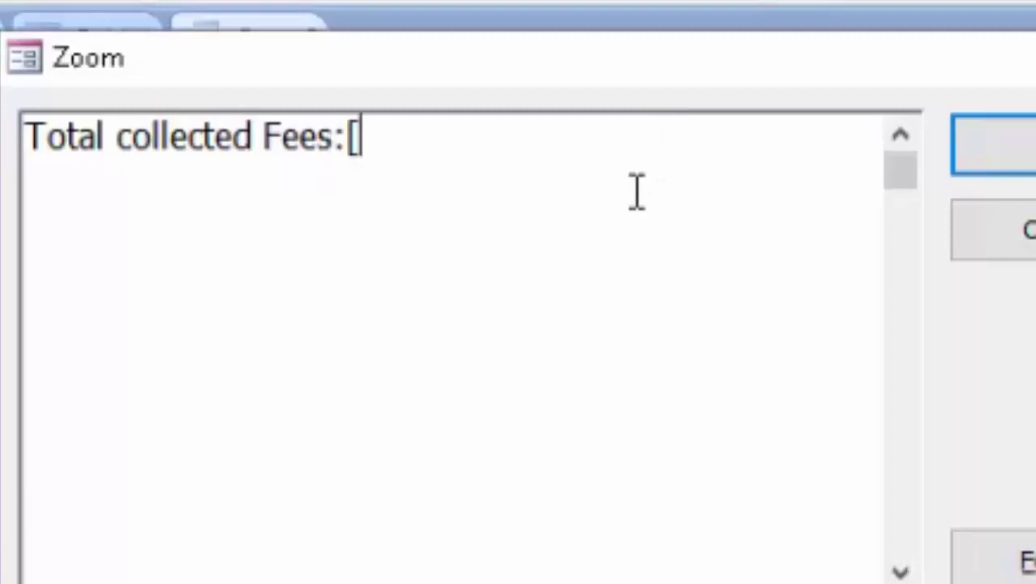
type("Ja")
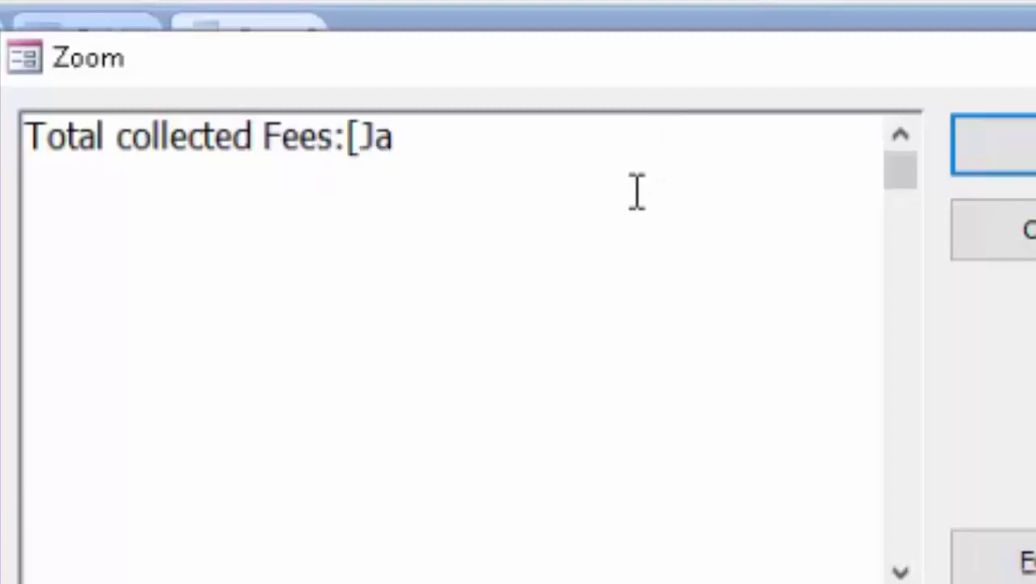
type("n]")
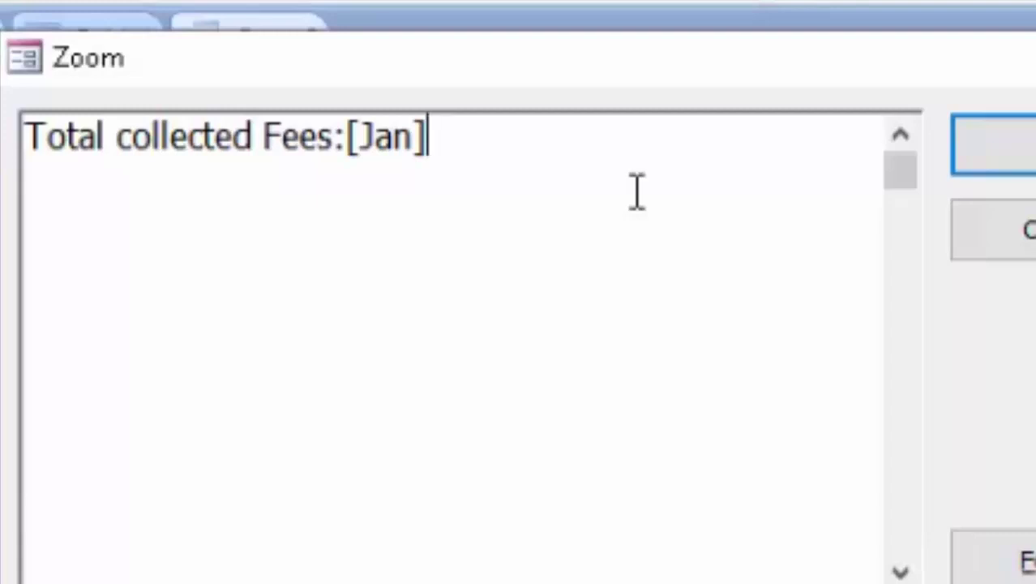
type("+[")
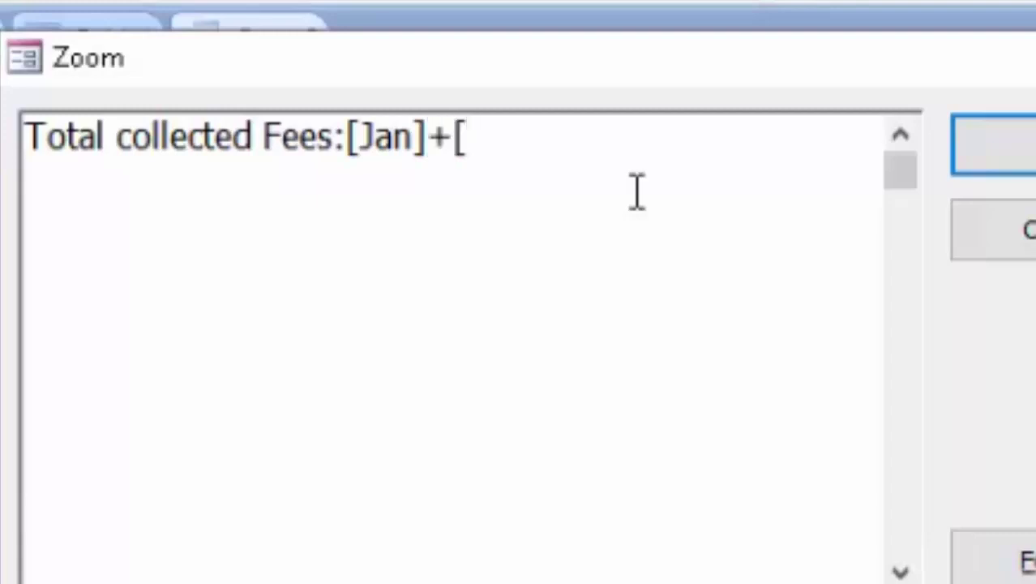
type("Feb")
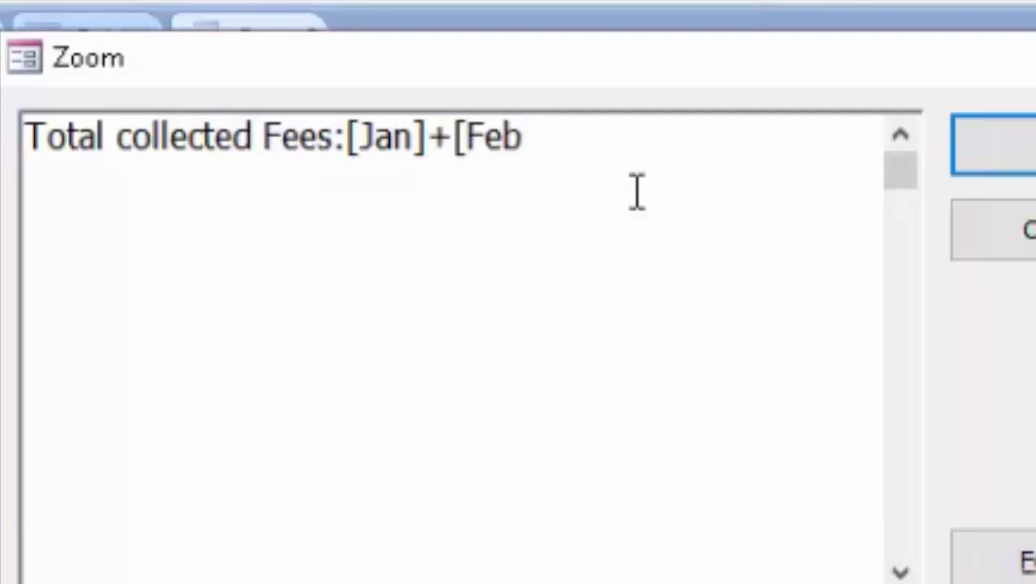
type("]+[")
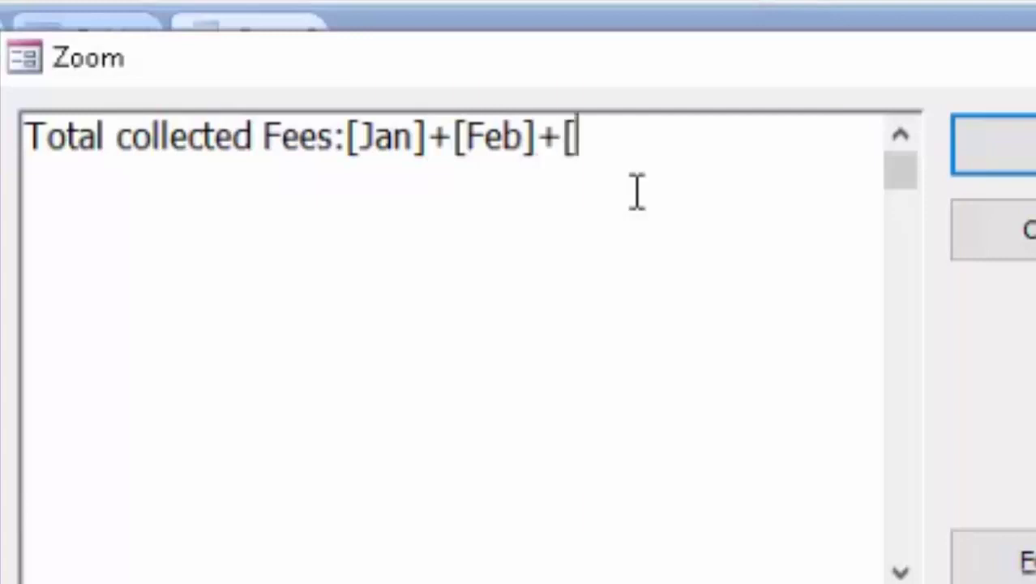
type("Mar]")
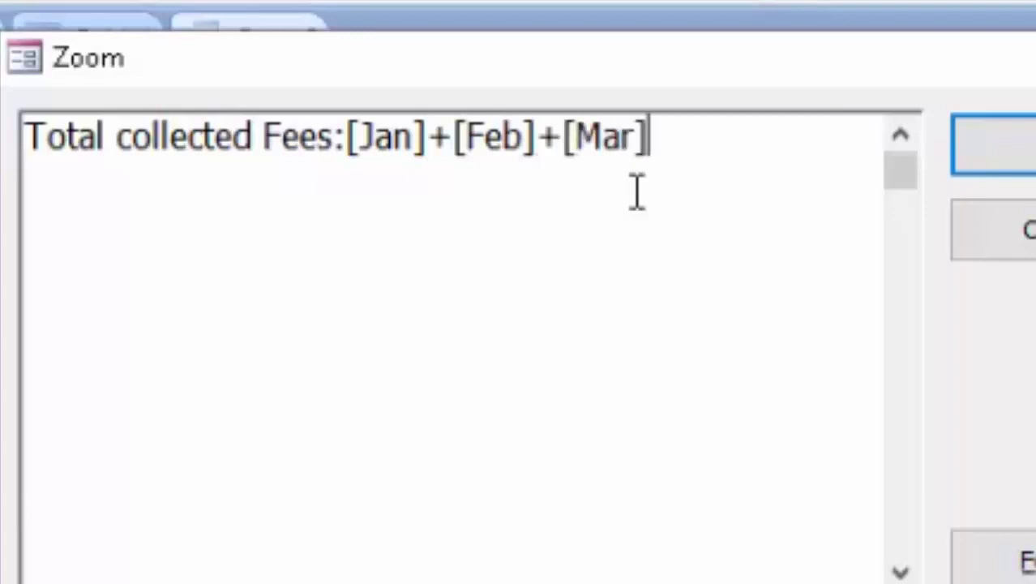
type("+[")
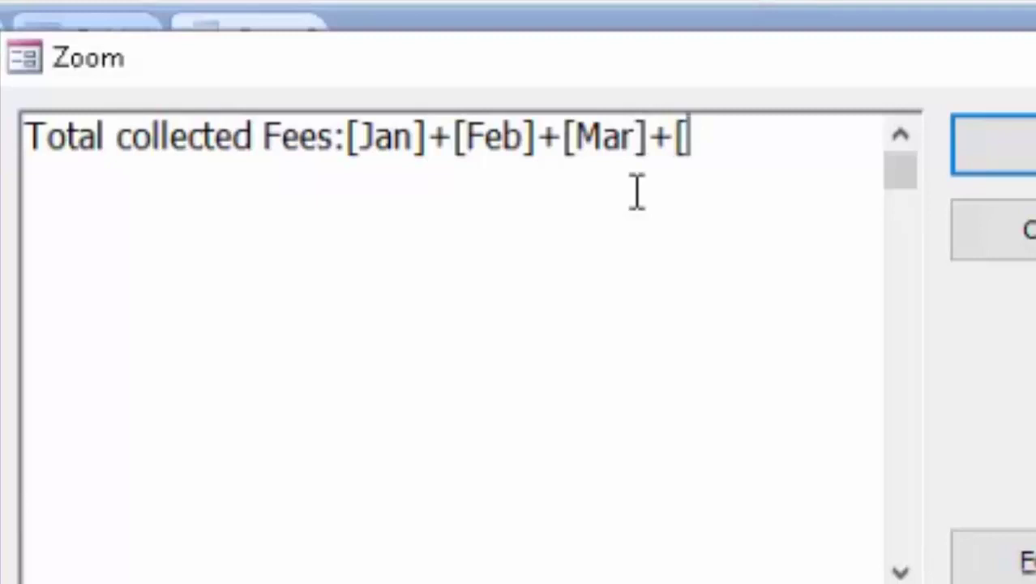
type("Apr")
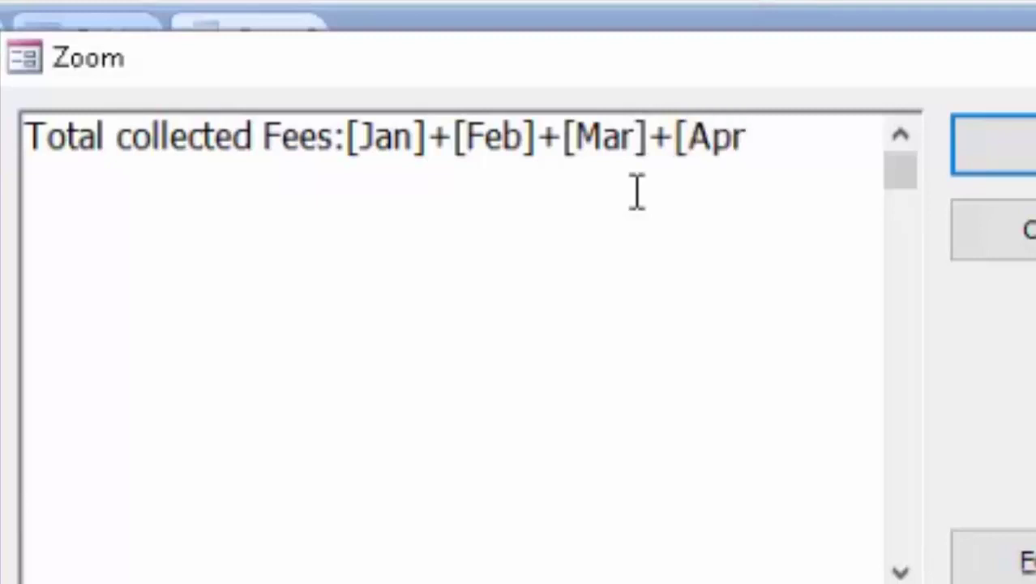
type("]+[")
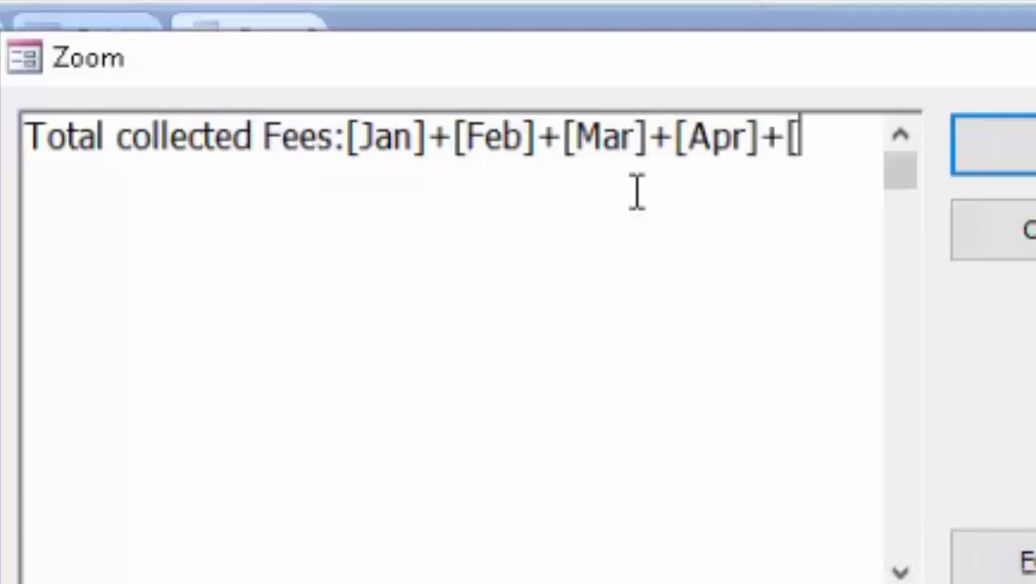
type("May")
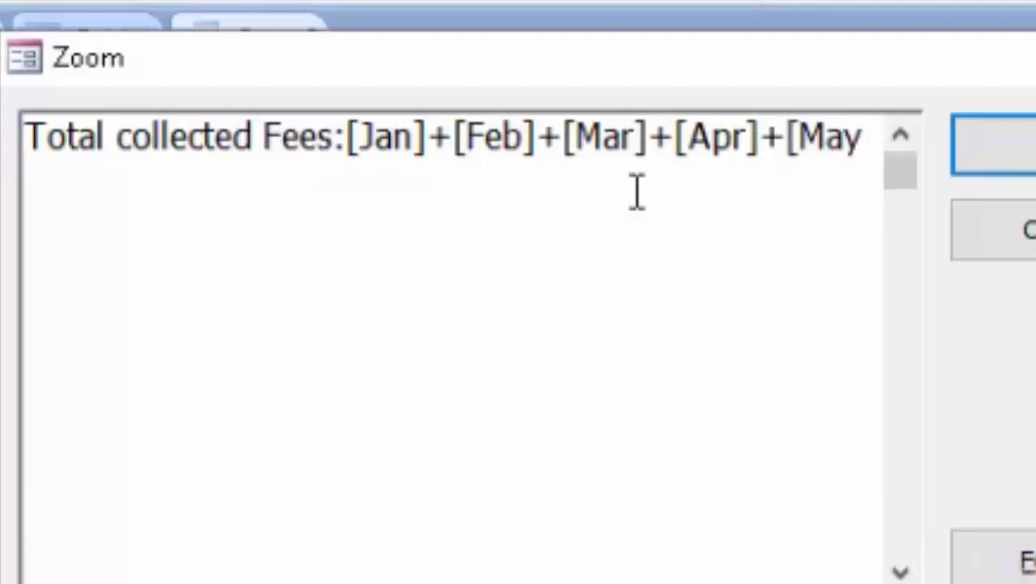
type("]+[J")
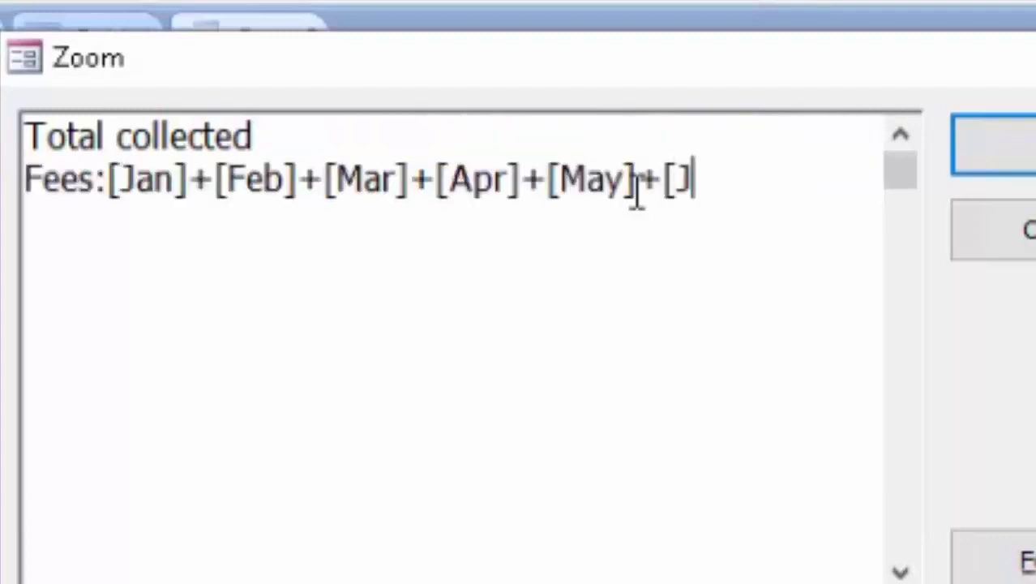
type("un]")
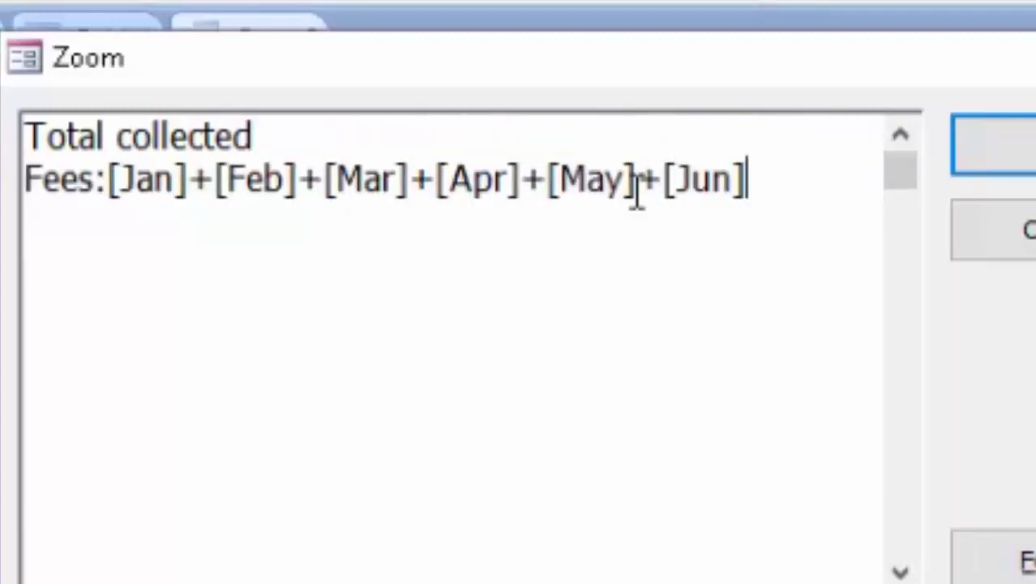
type("+[Ju")
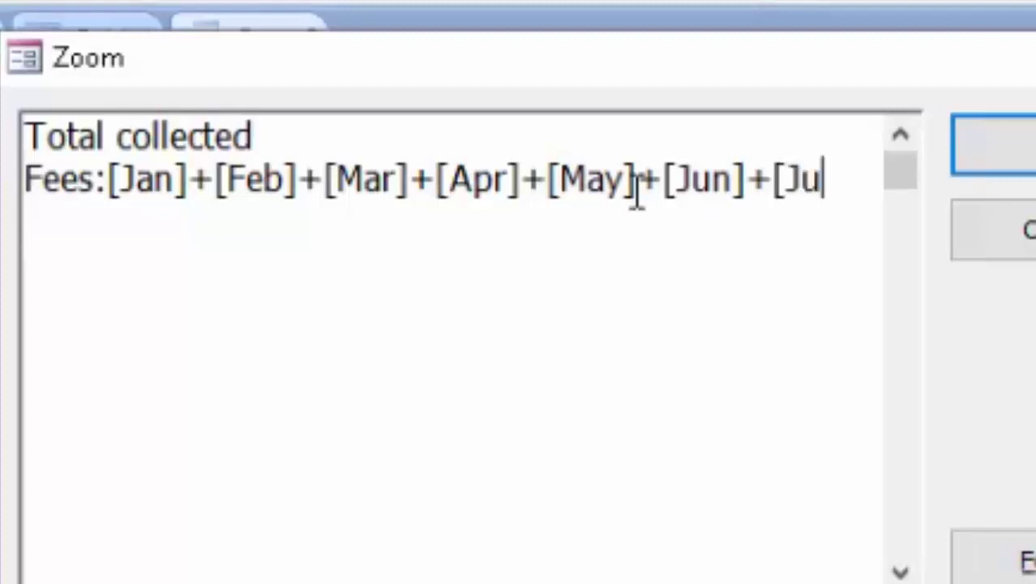
type("l]+[")
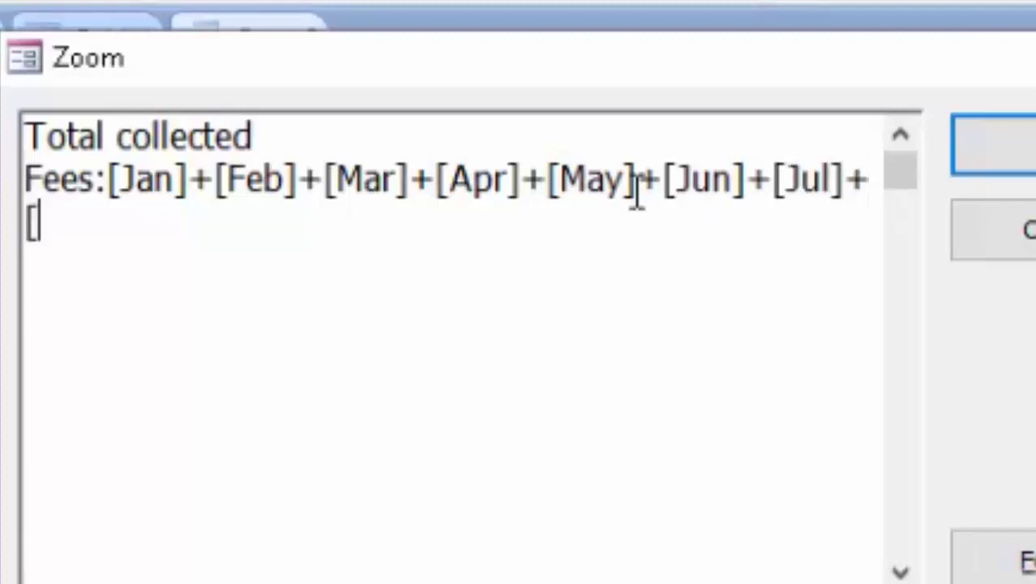
type("Aug")
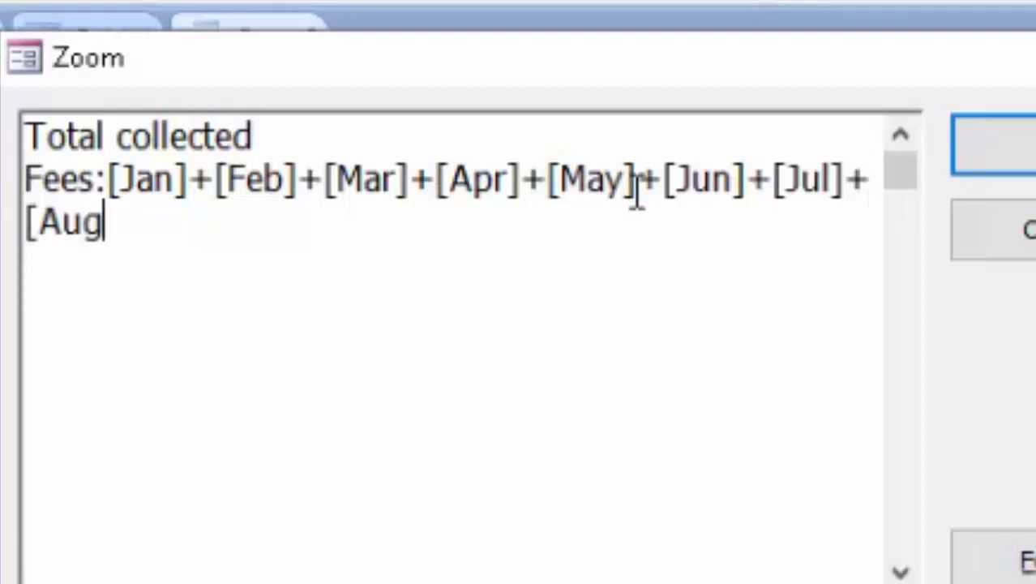
type("]+[")
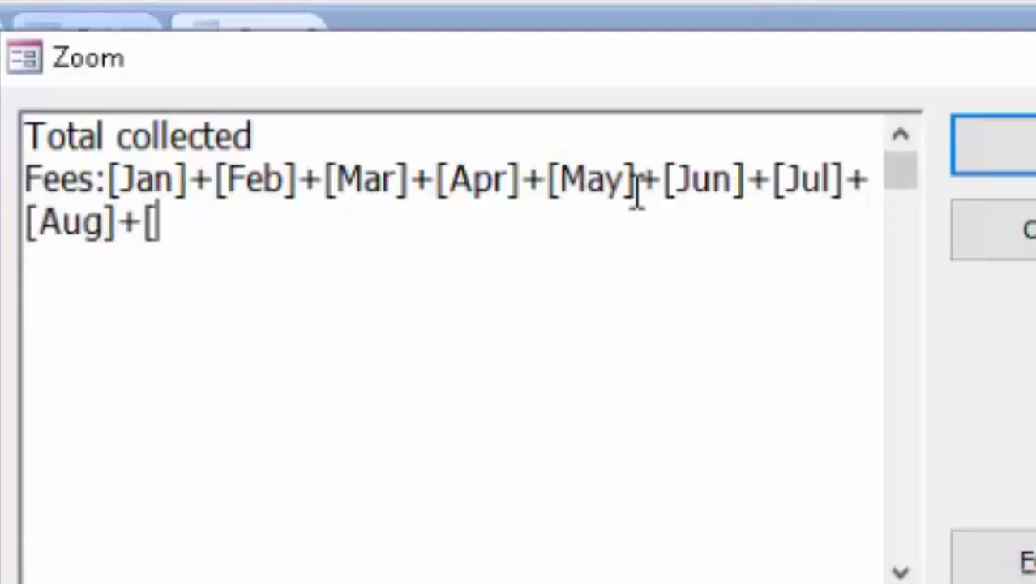
type("Sep")
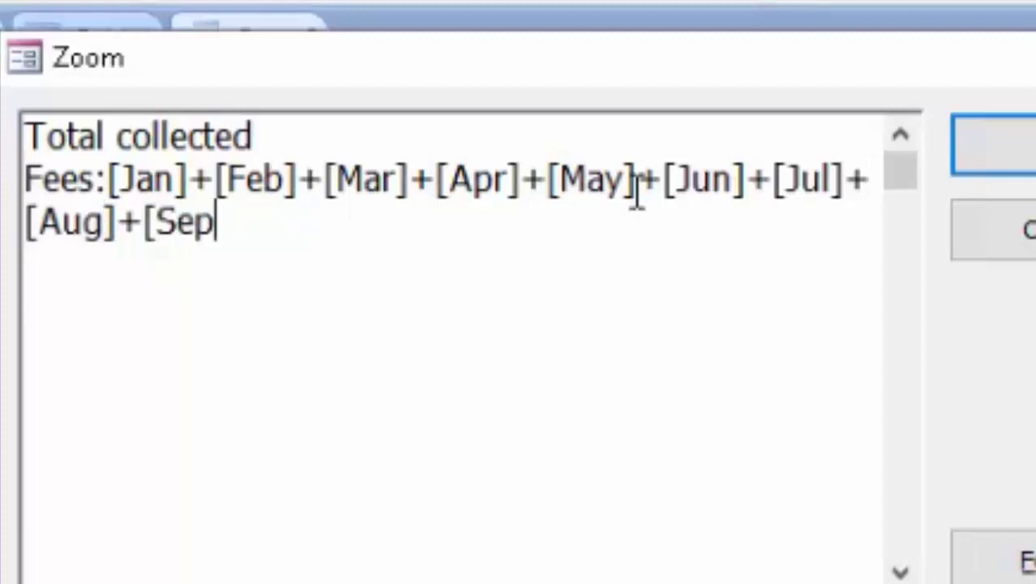
type("t]+")
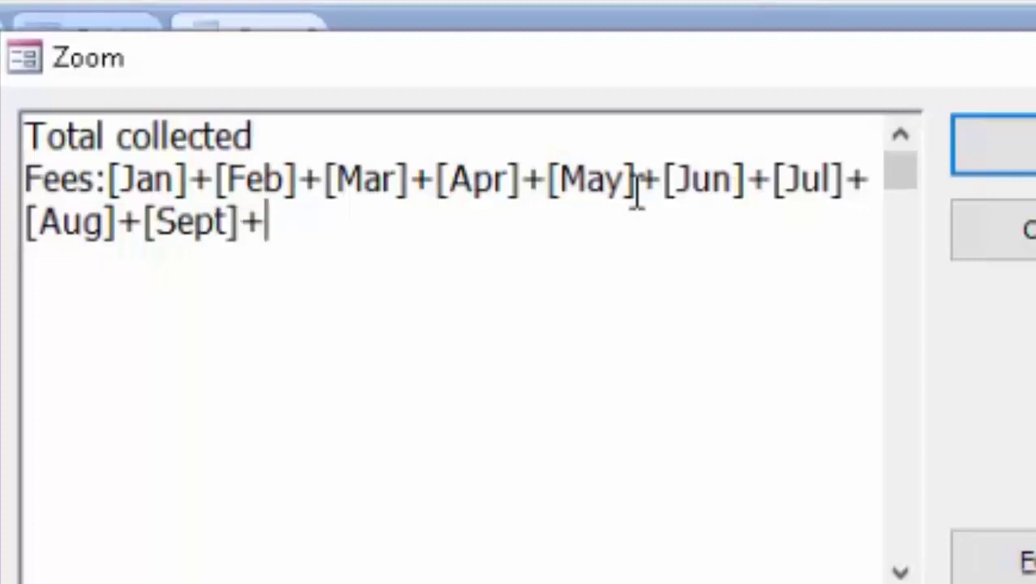
type("[Oc")
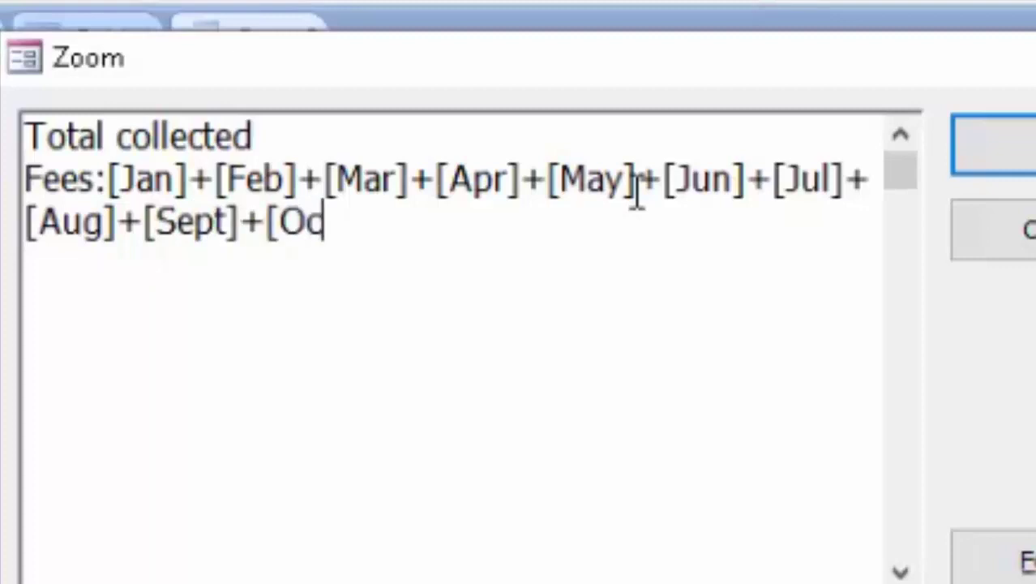
type("t]")
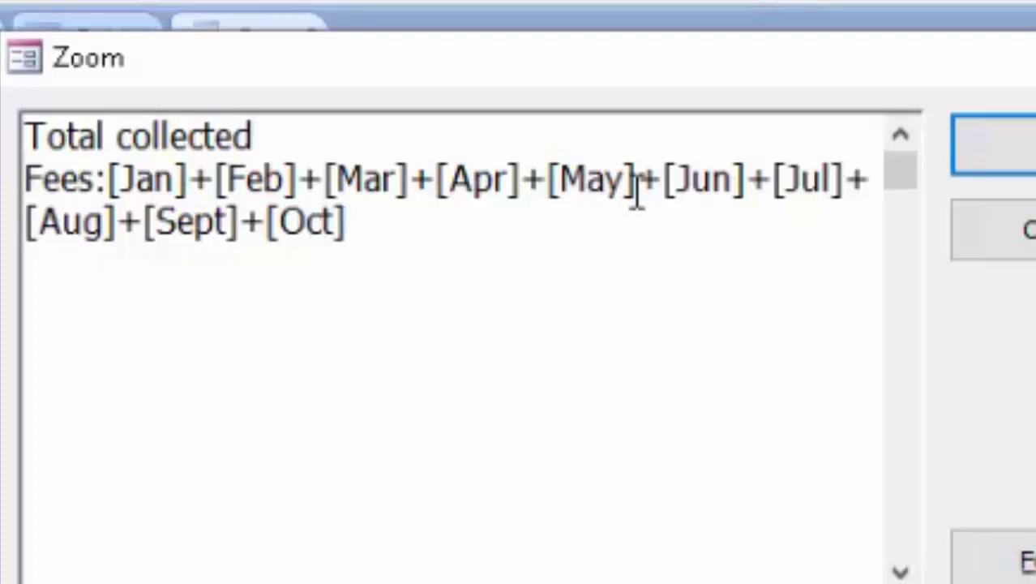
type("+")
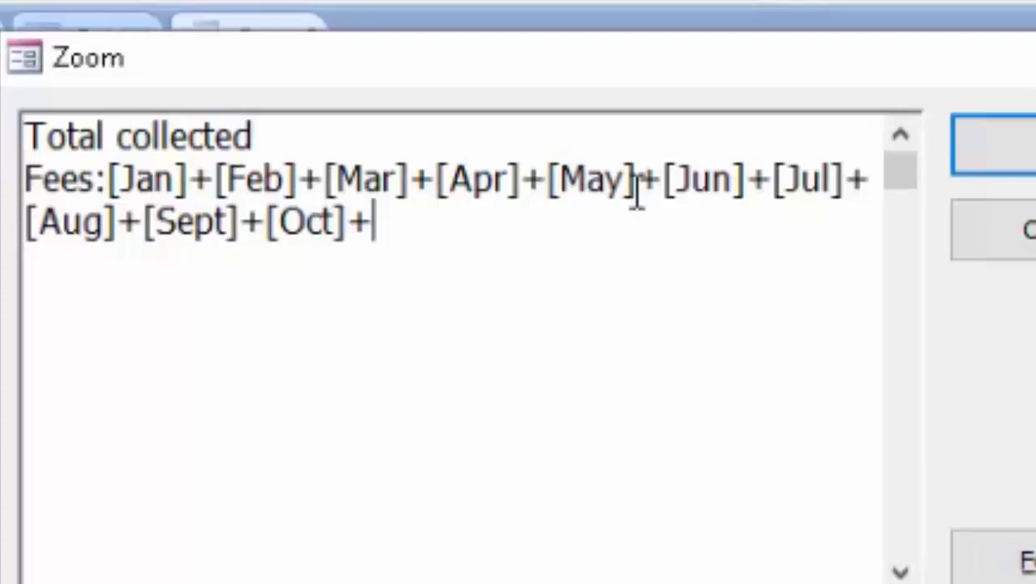
type("[Nov")
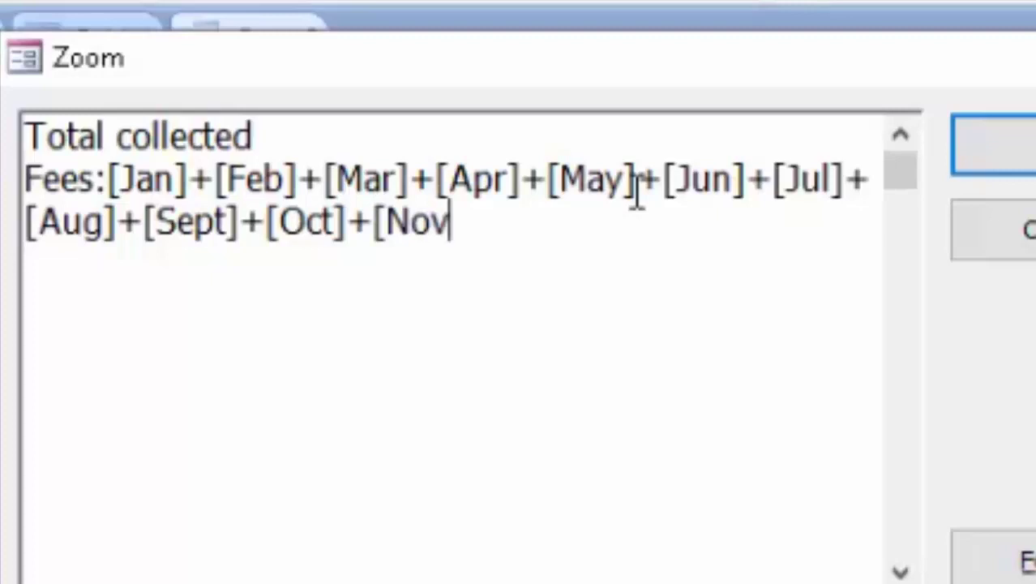
type("]+")
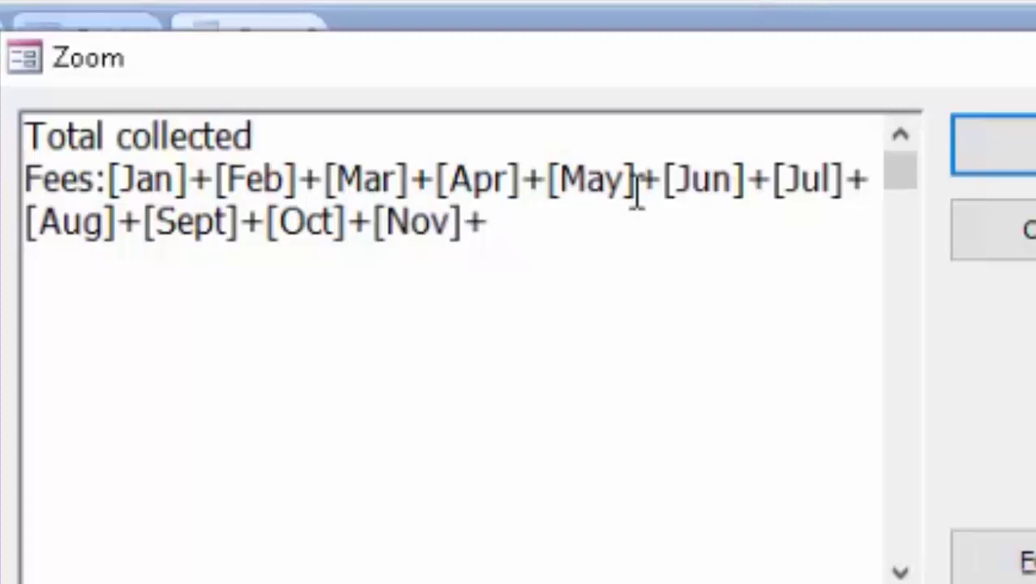
type("[Dec")
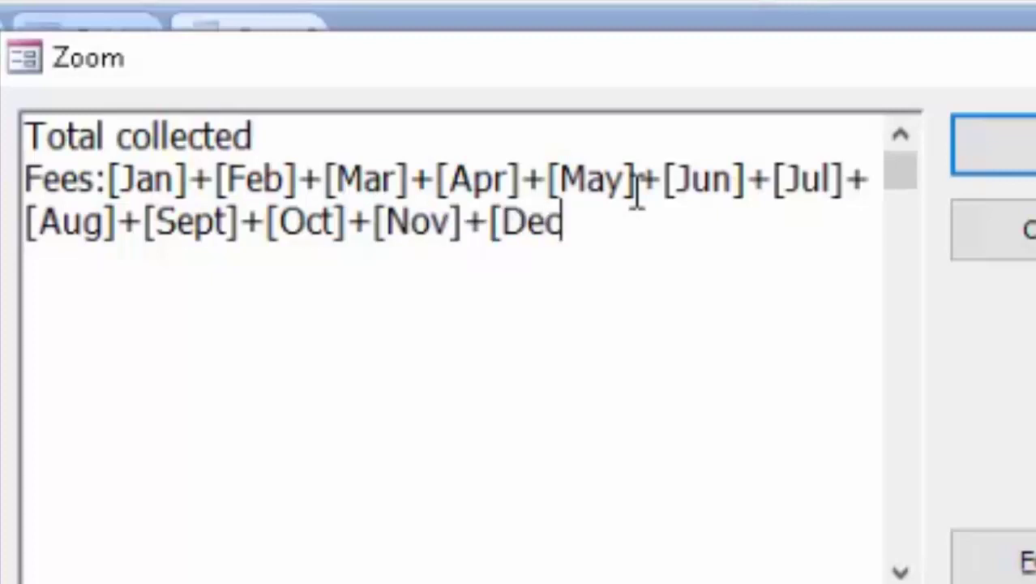
type("]")
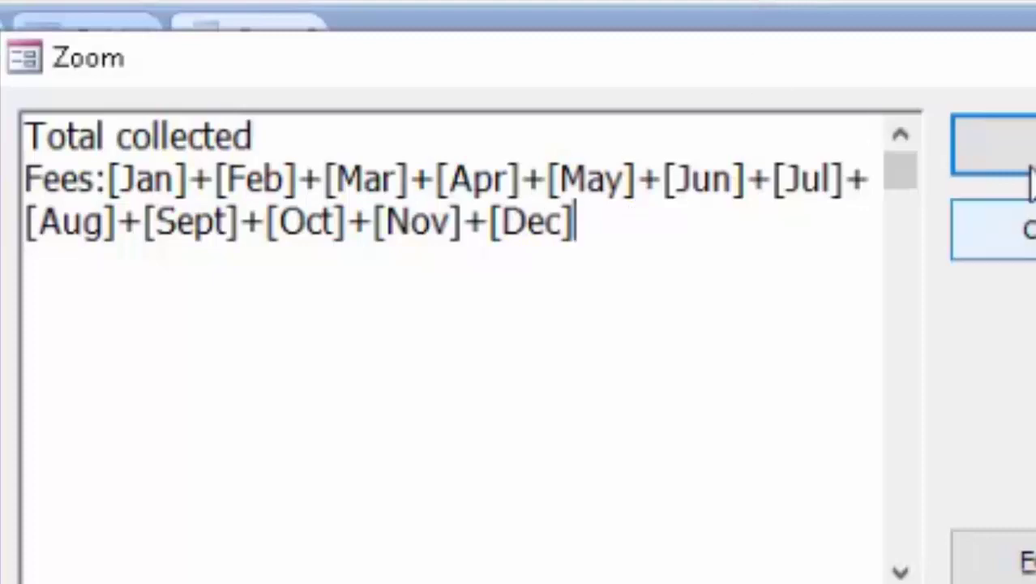
left_click(1023, 144)
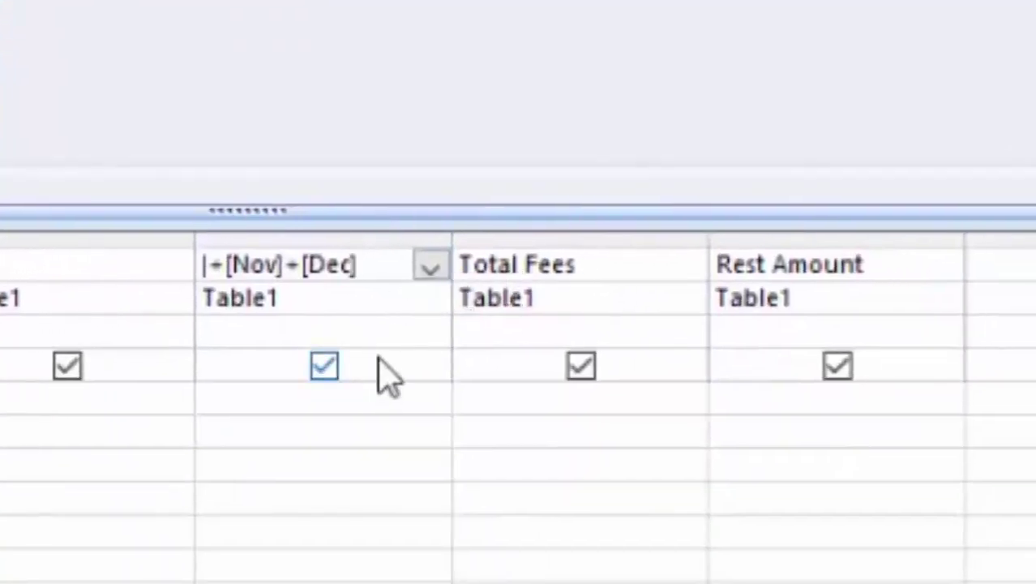
Enter Rest Amount:[Total Fees]-[Total collected Fees] in the Zoom editor
left_click(896, 268)
right_click(895, 268)
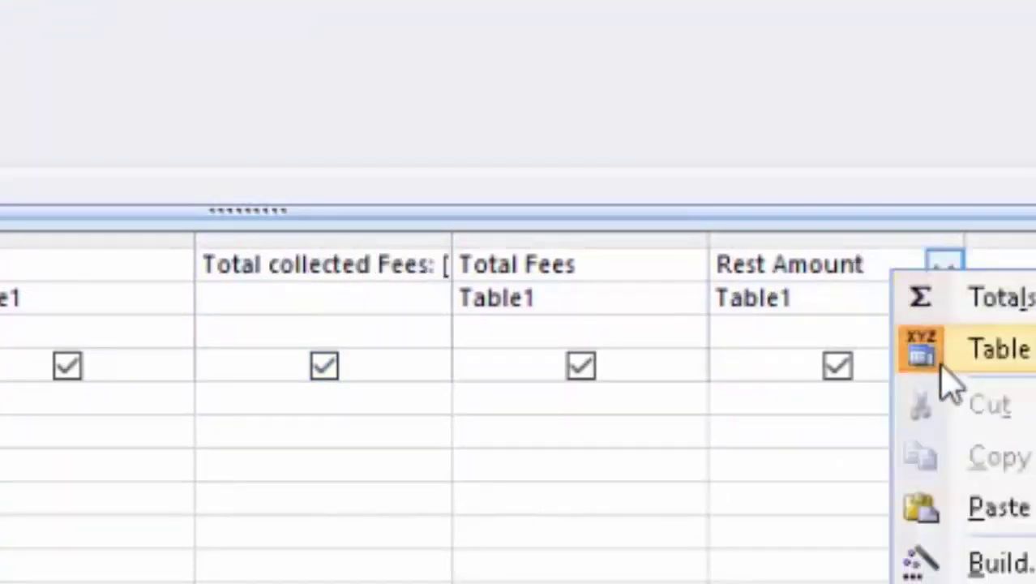
key("Escape")
key("shift+F2")
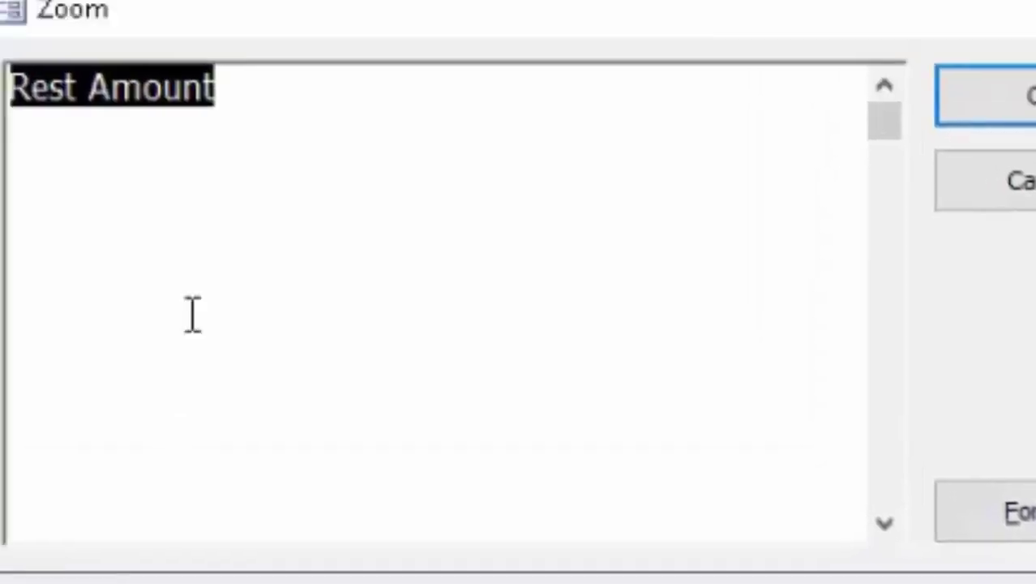
left_click(342, 146)
type(":")
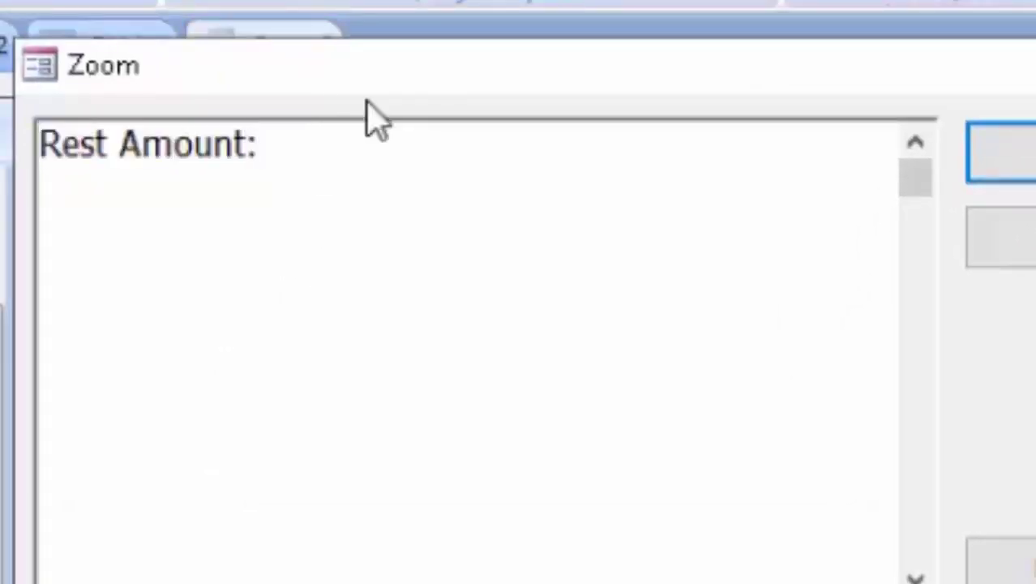
type("[")
type("To")
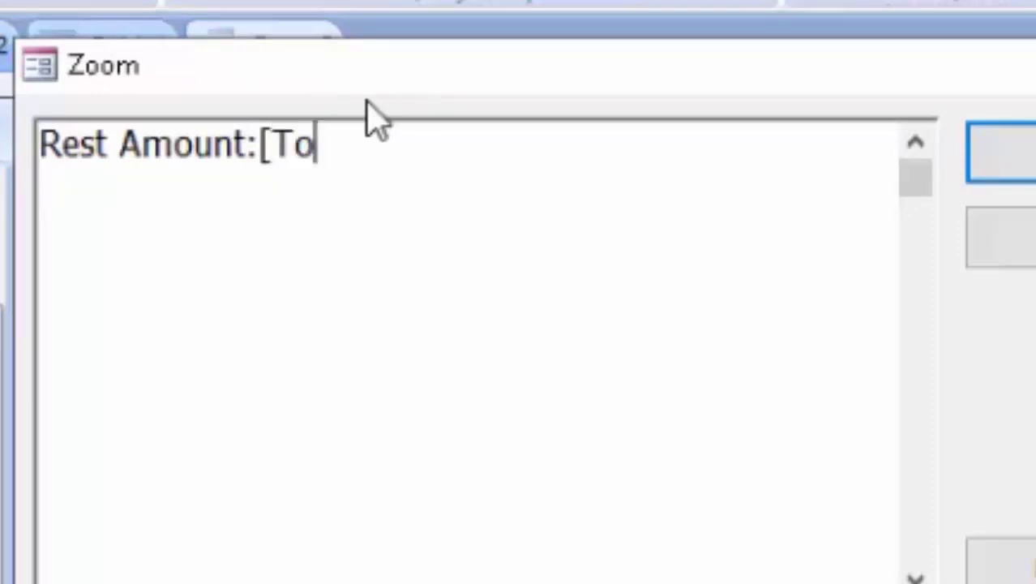
type("tal ")
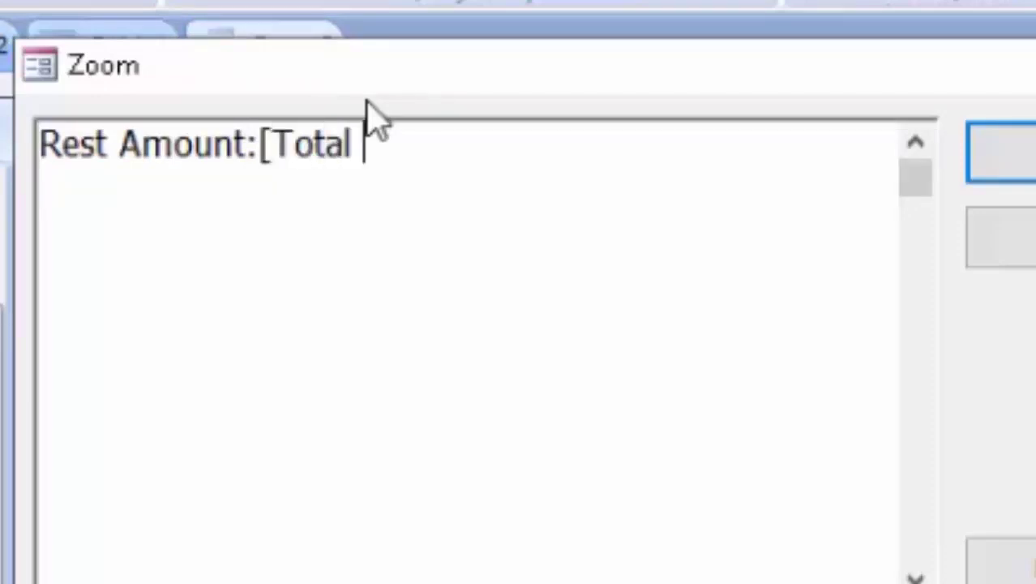
type("Fees")
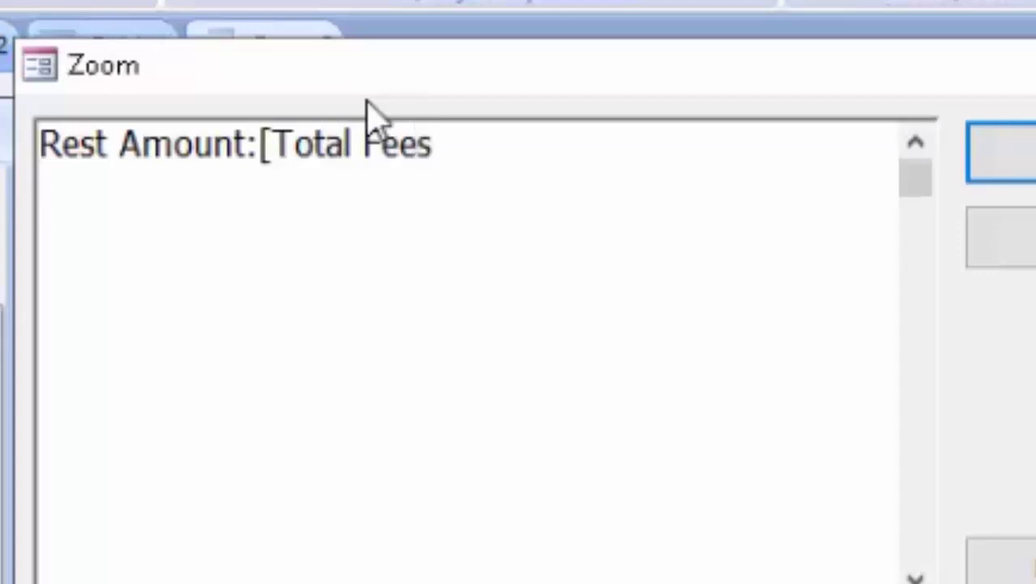
type("]")
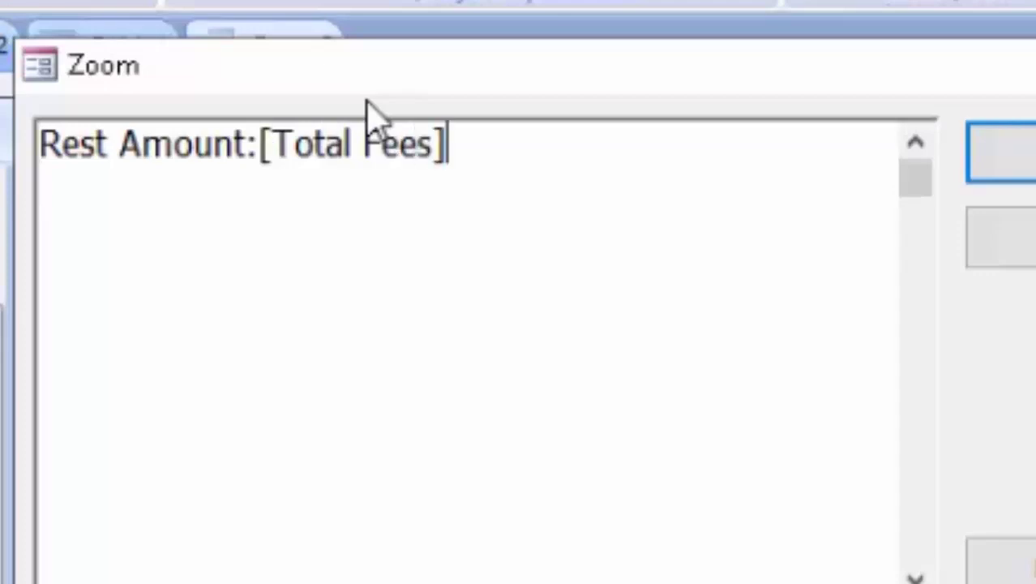
type("-")
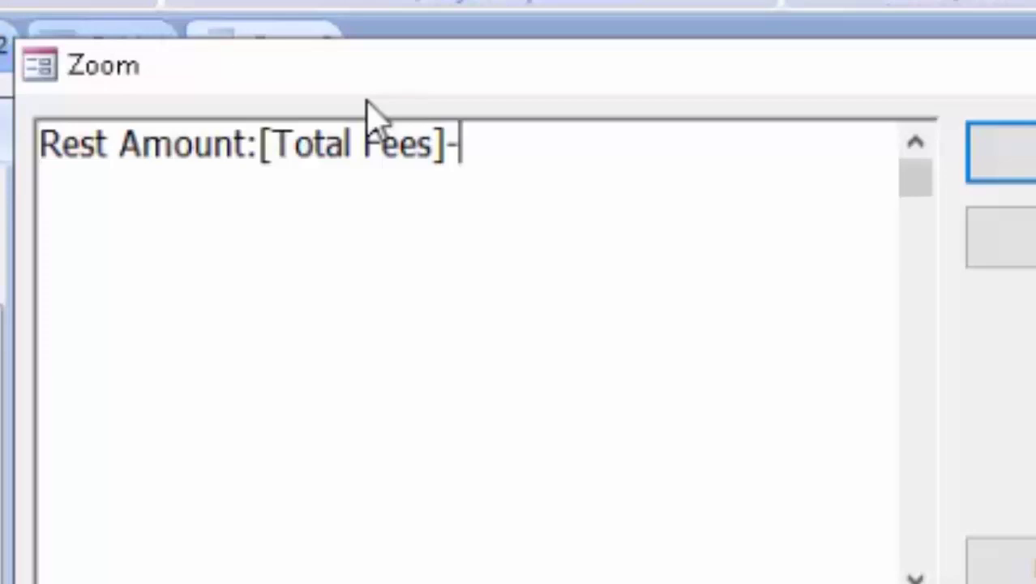
type("[")
type("Total")
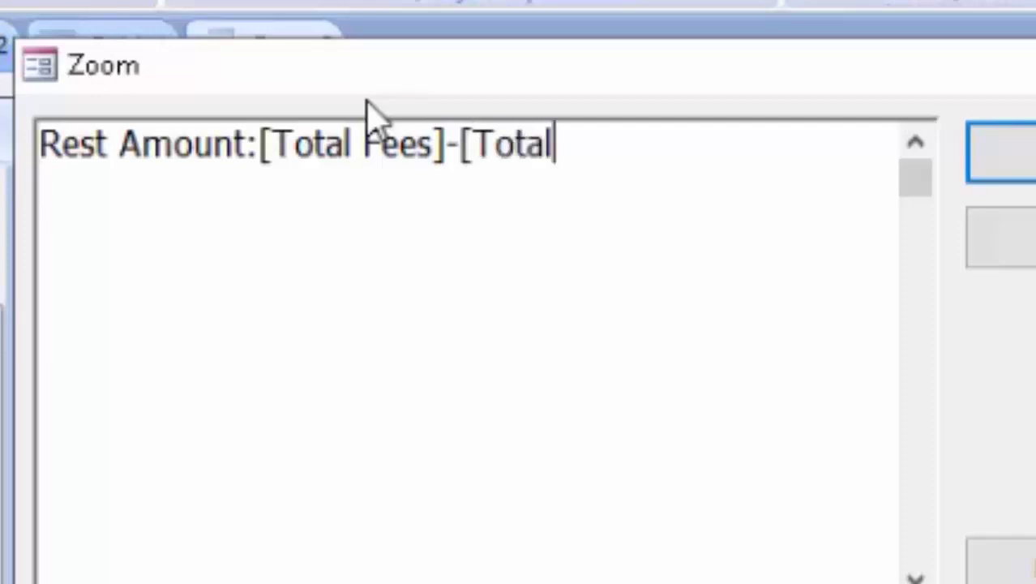
type(" col")
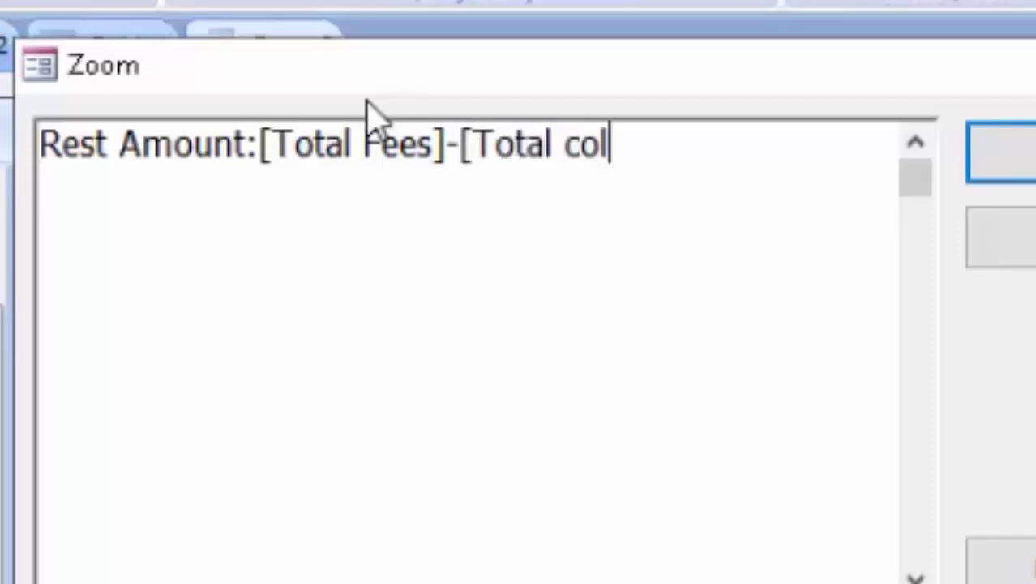
type("lected")
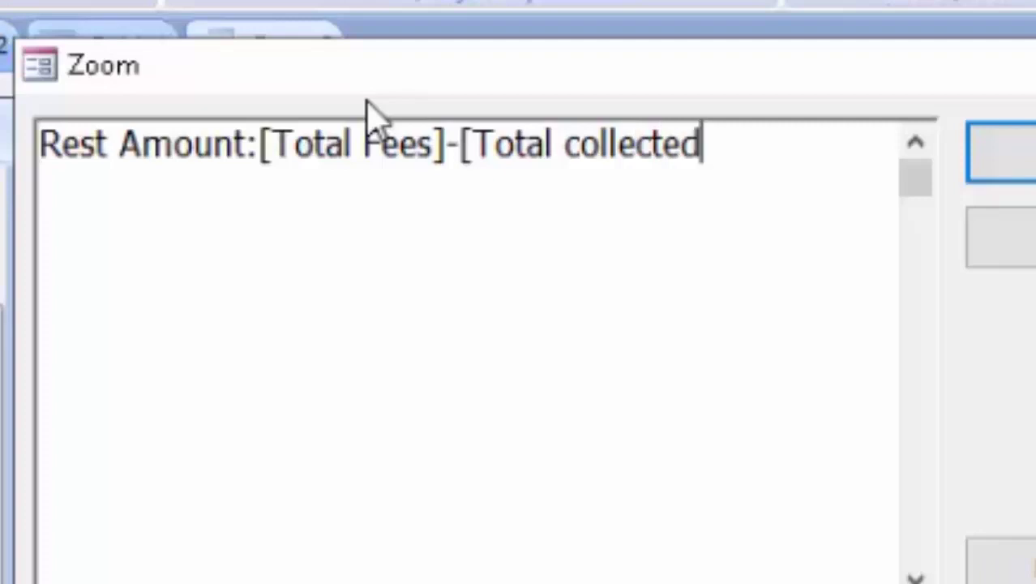
type(" Fees")
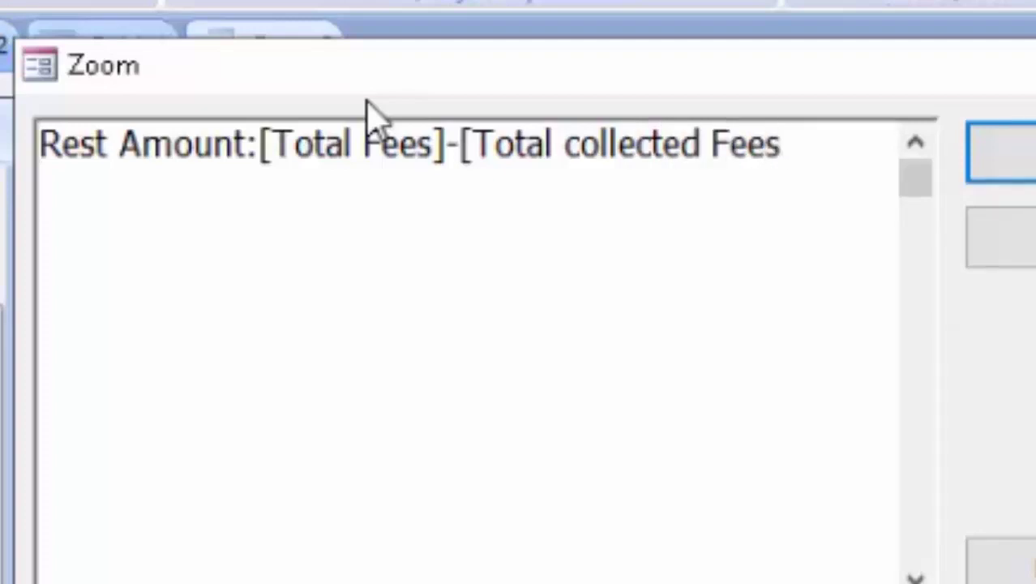
type("]")
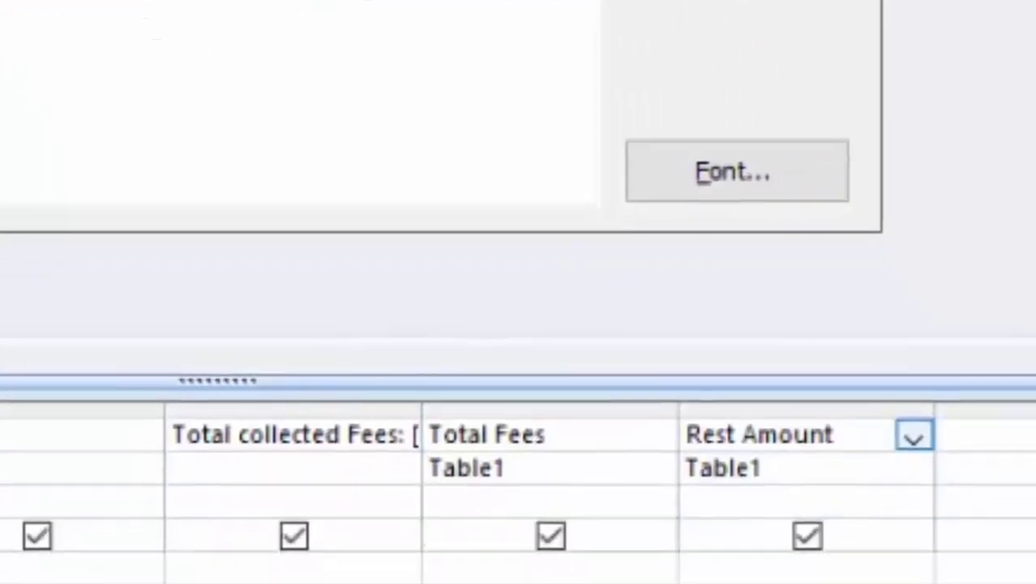
Confirm the Rest Amount expression and run the query, dismissing the table-in-use errors
left_click(1000, 152)
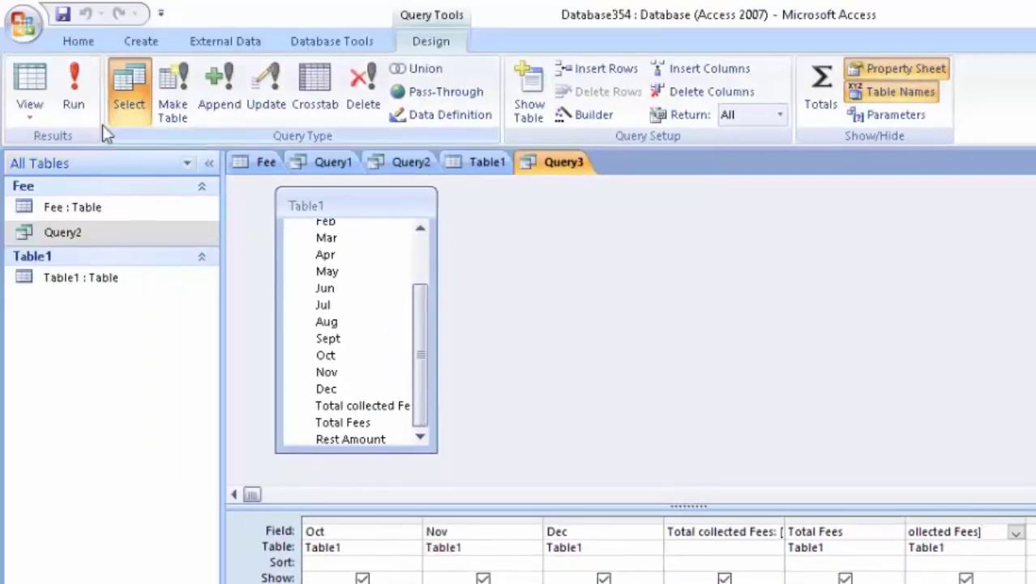
left_click(77, 85)
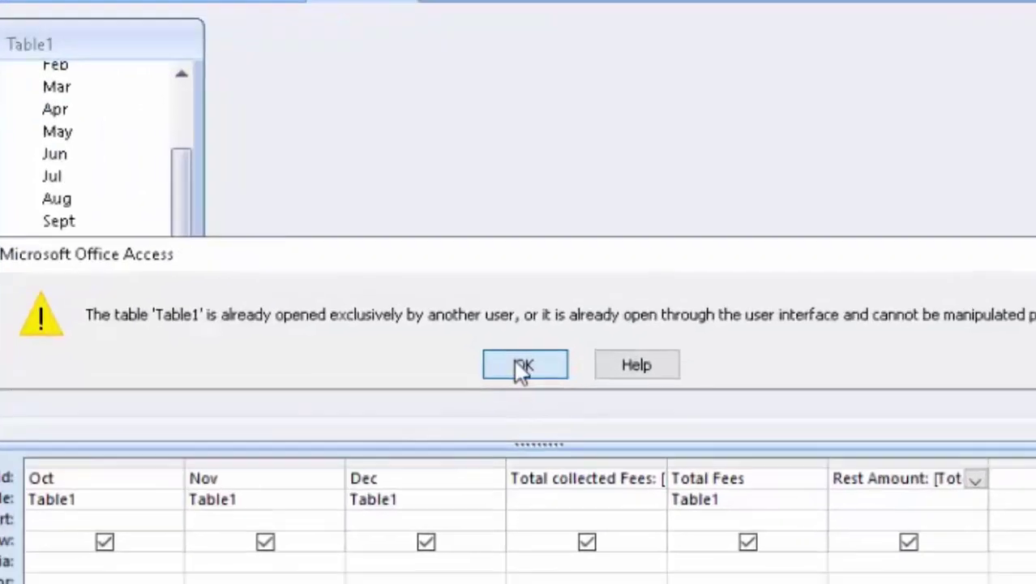
left_click(677, 448)
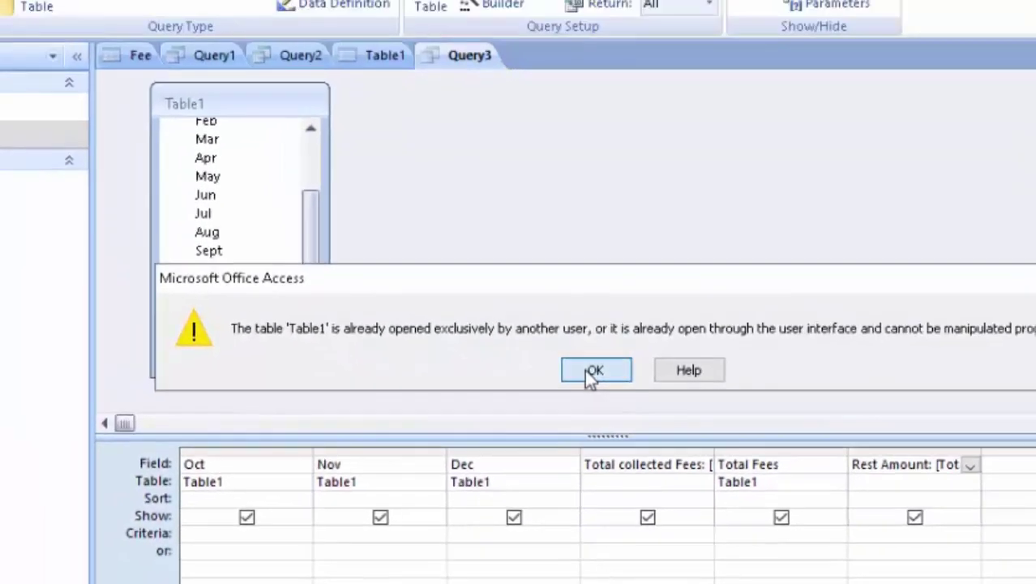
left_click(653, 299)
Close the Table1 design tab so Query3 can use the table
right_click(364, 52)
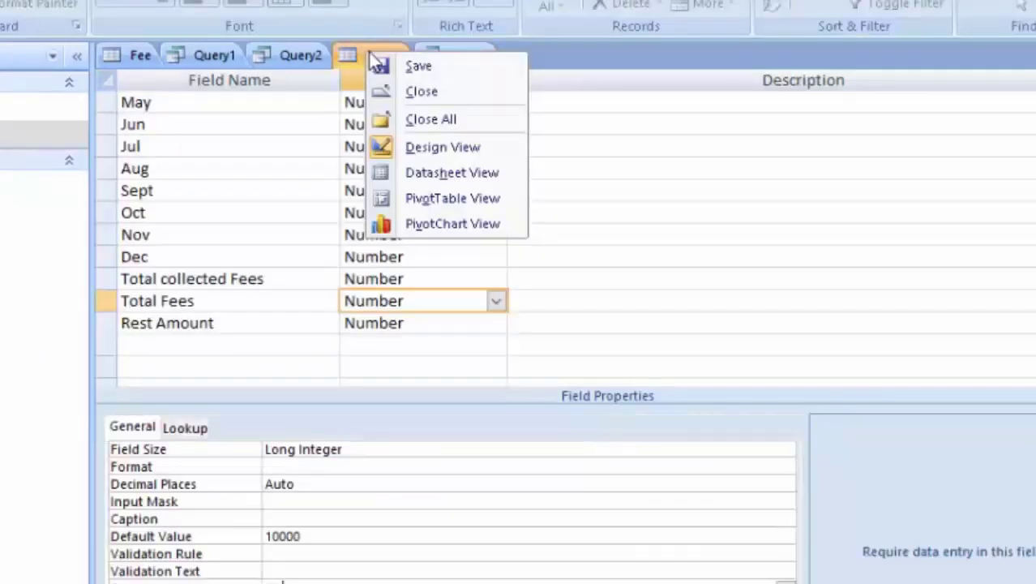
left_click(390, 60)
right_click(366, 57)
left_click(404, 84)
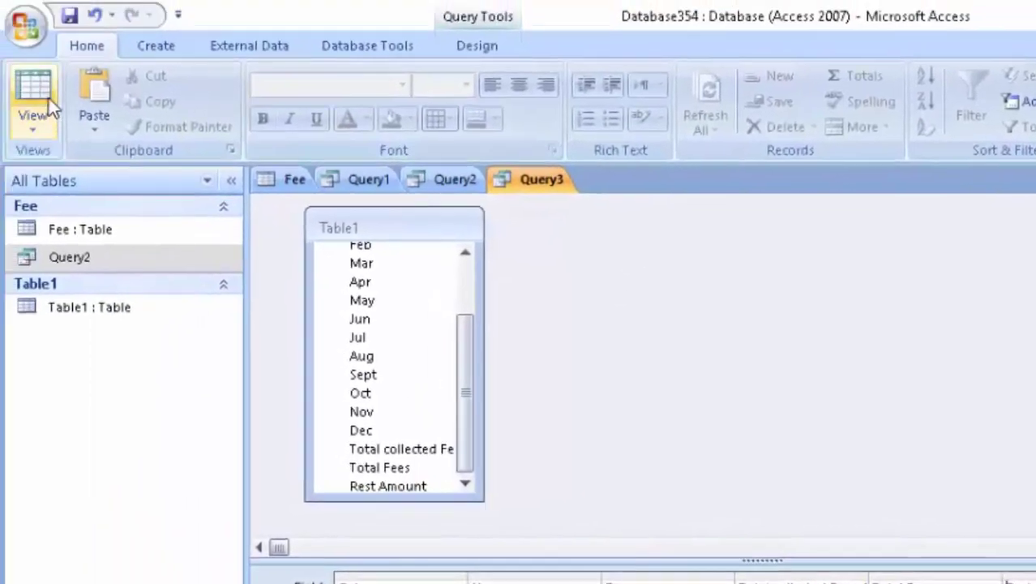
In the datasheet, widen the first columns and enter the first student's name with Jan 700
left_click(18, 75)
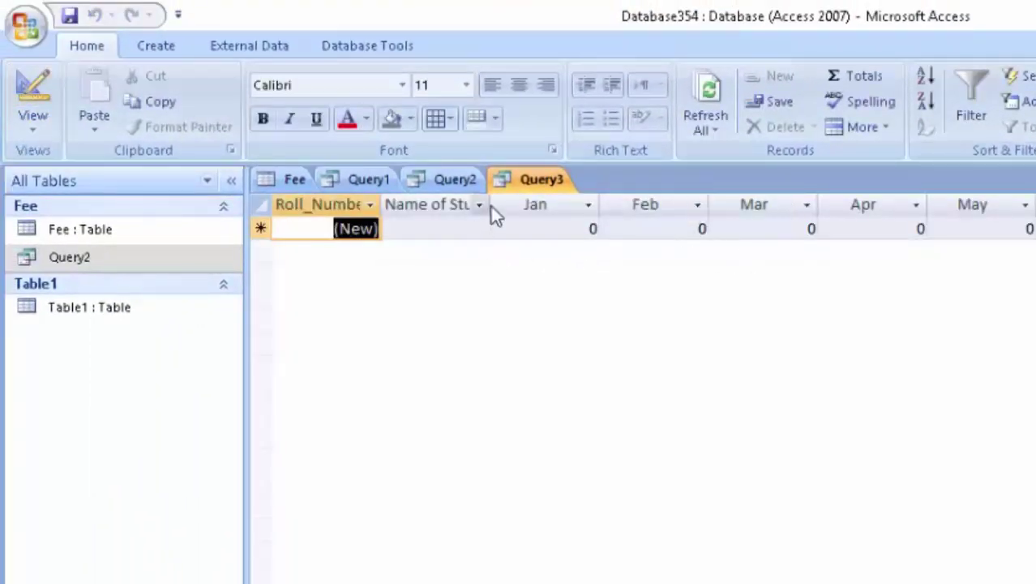
left_click_drag(491, 204, 547, 263)
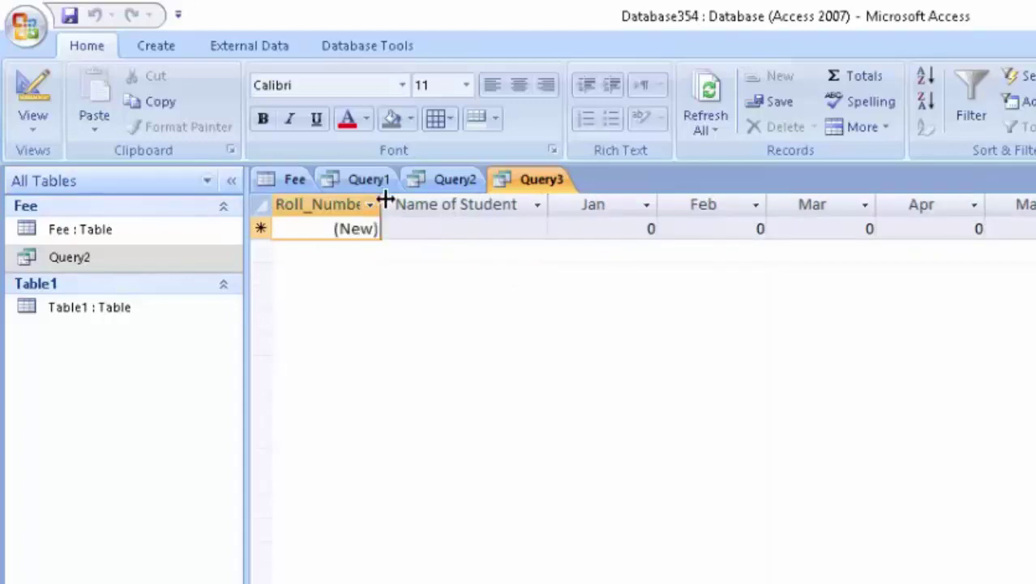
left_click_drag(382, 204, 416, 257)
left_click(468, 228)
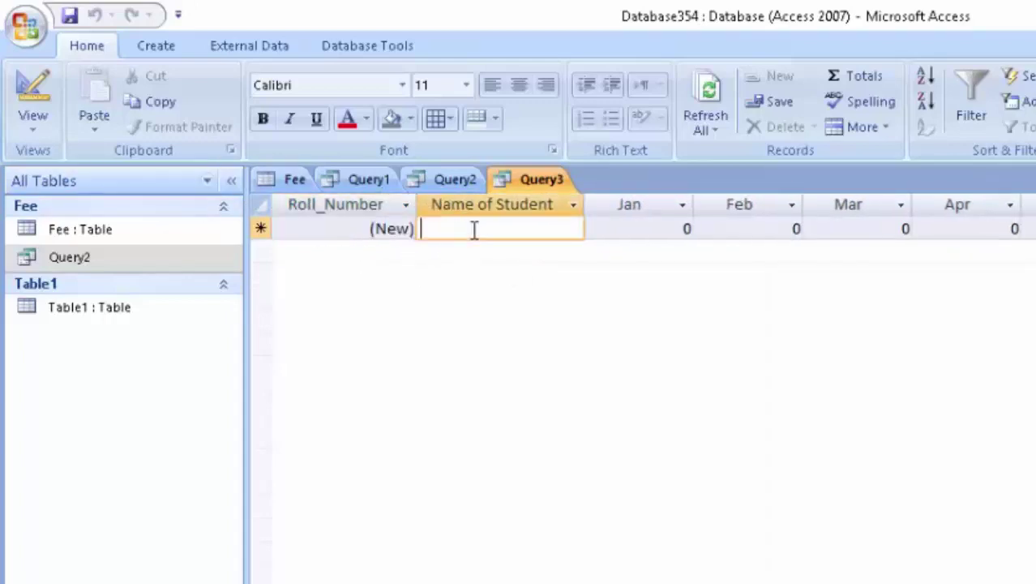
type("Ra")
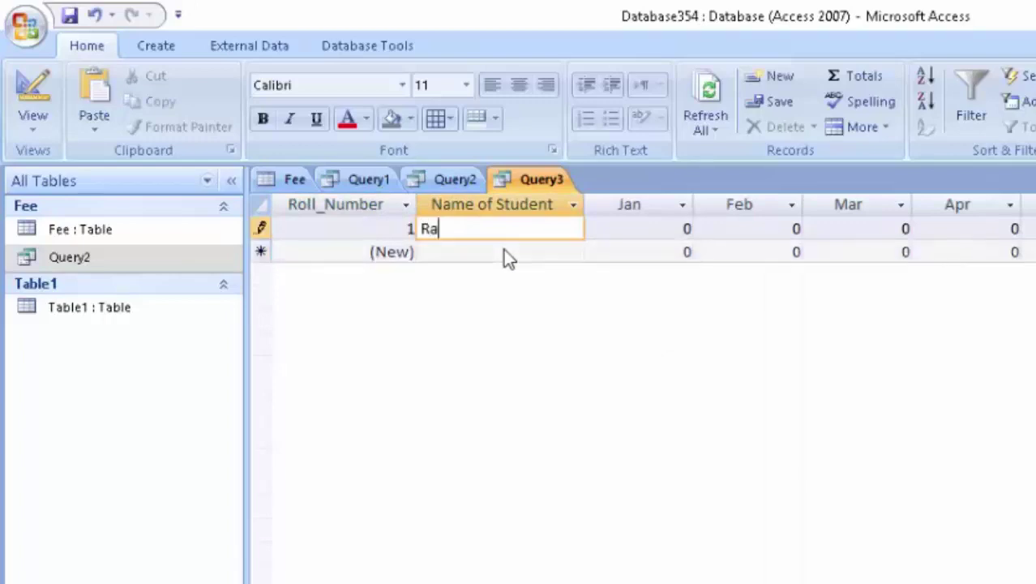
type("m")
key("Tab")
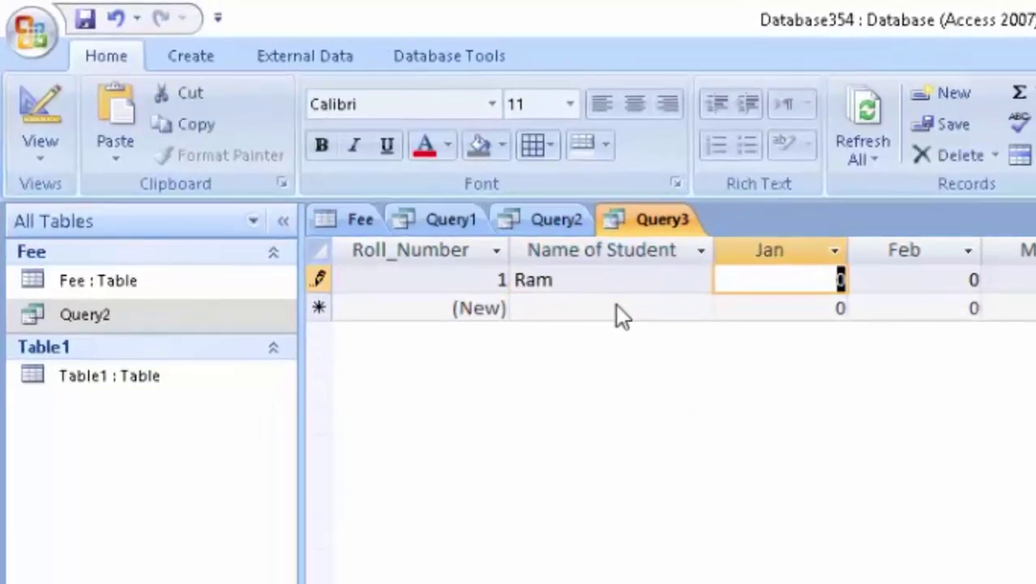
type("70")
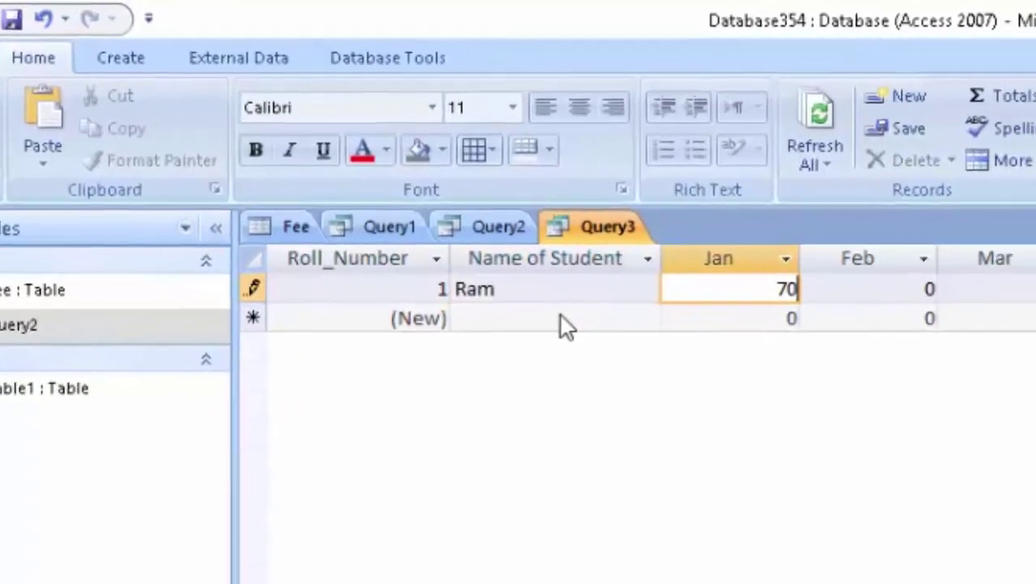
type("0")
key("Tab")
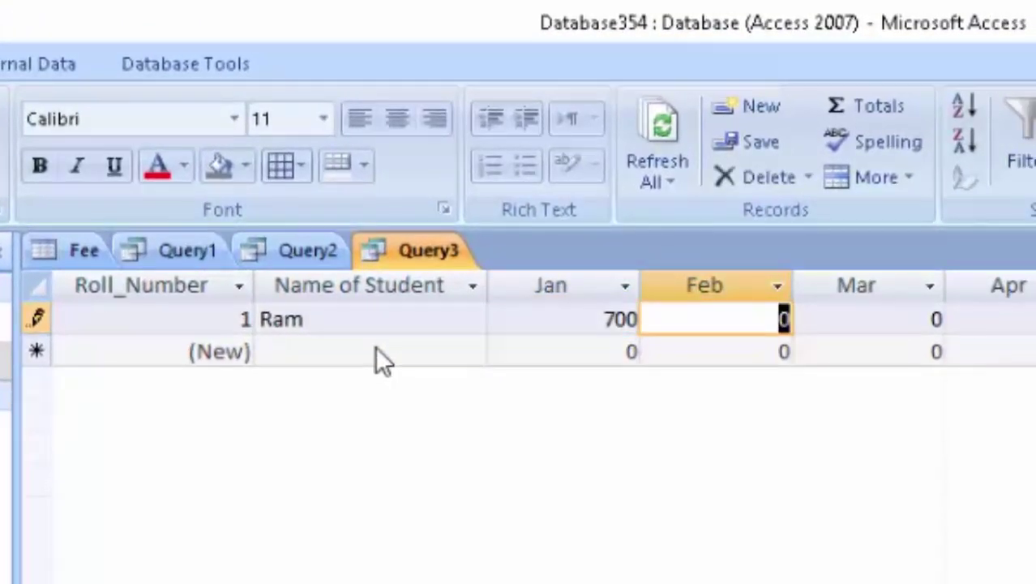
Enter Feb 1200, Apr 500, Jun 600, Jul 1000 and Aug 900 for that student
type("1200")
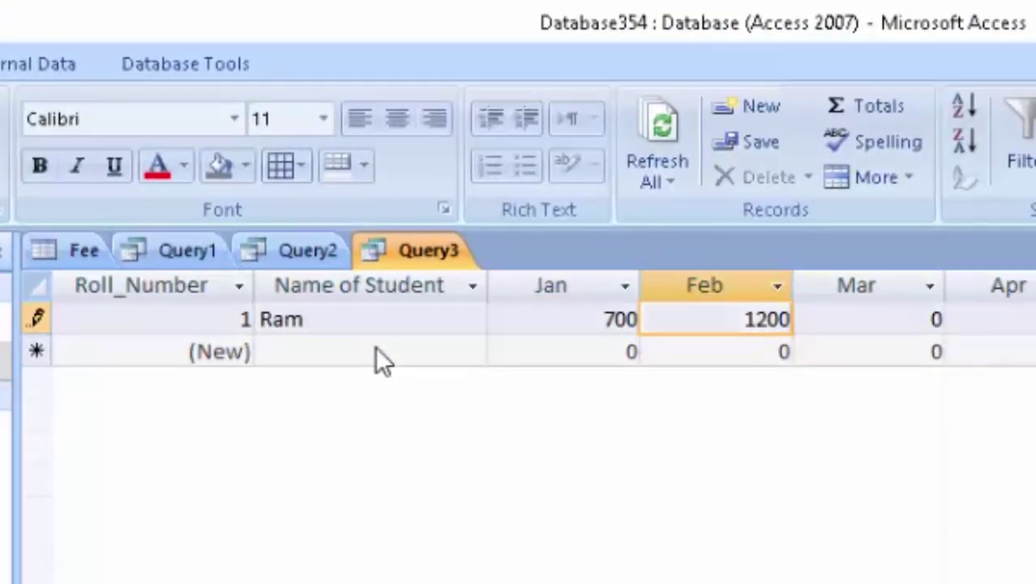
key("Tab")
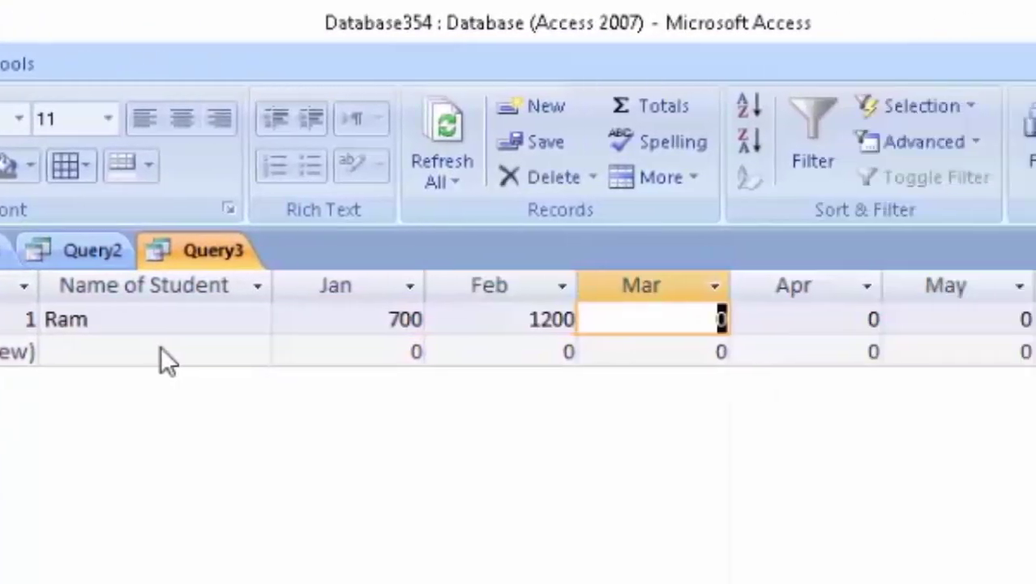
key("Tab")
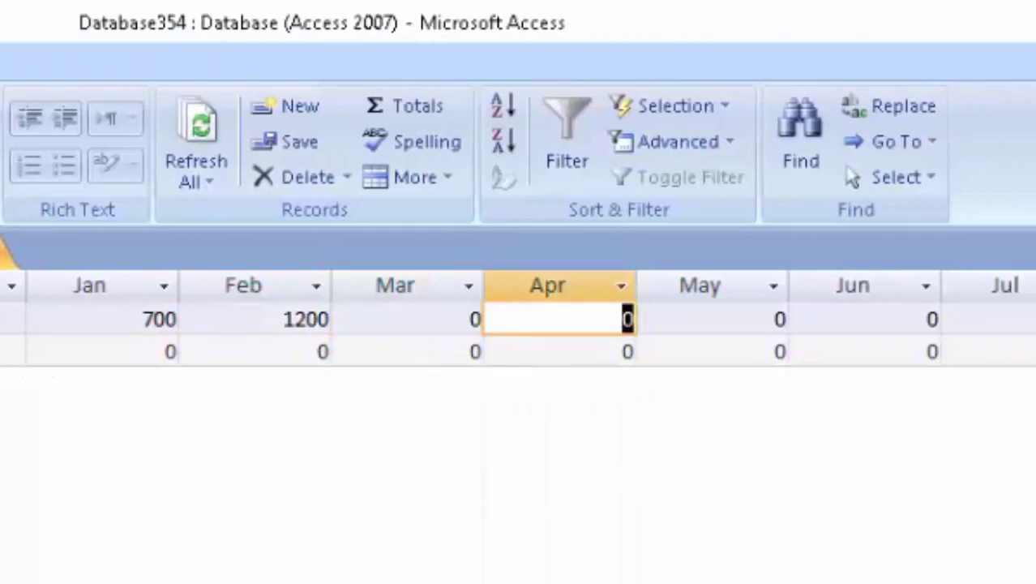
type("5")
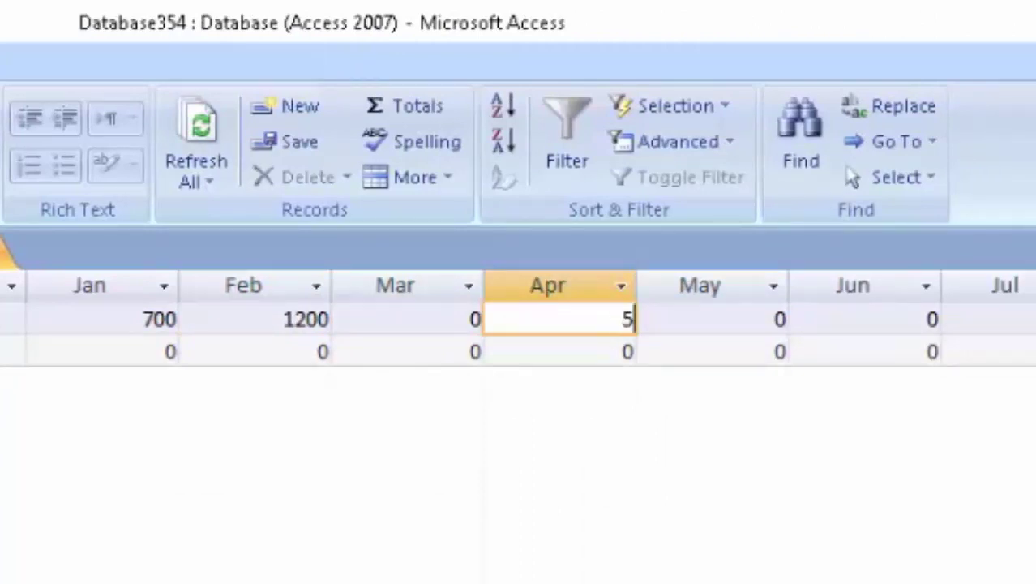
type("00")
key("Tab")
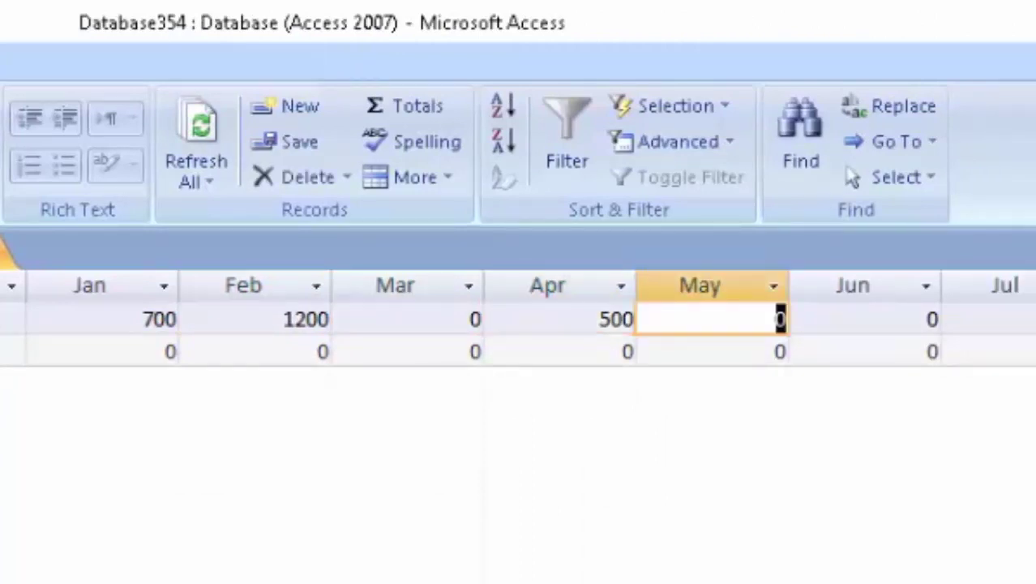
key("Tab")
type("6")
type("0")
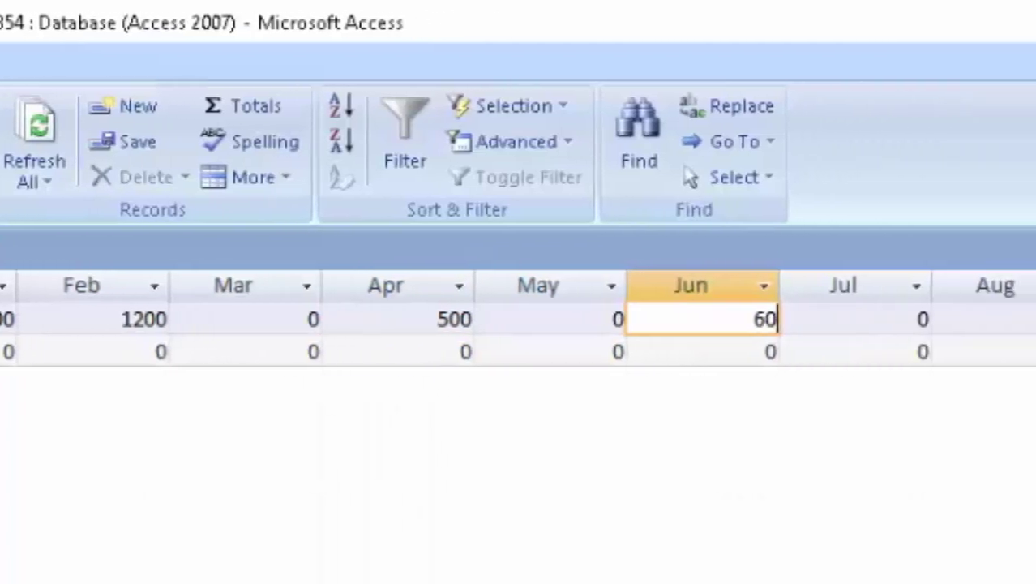
type("0")
key("Tab")
type("10")
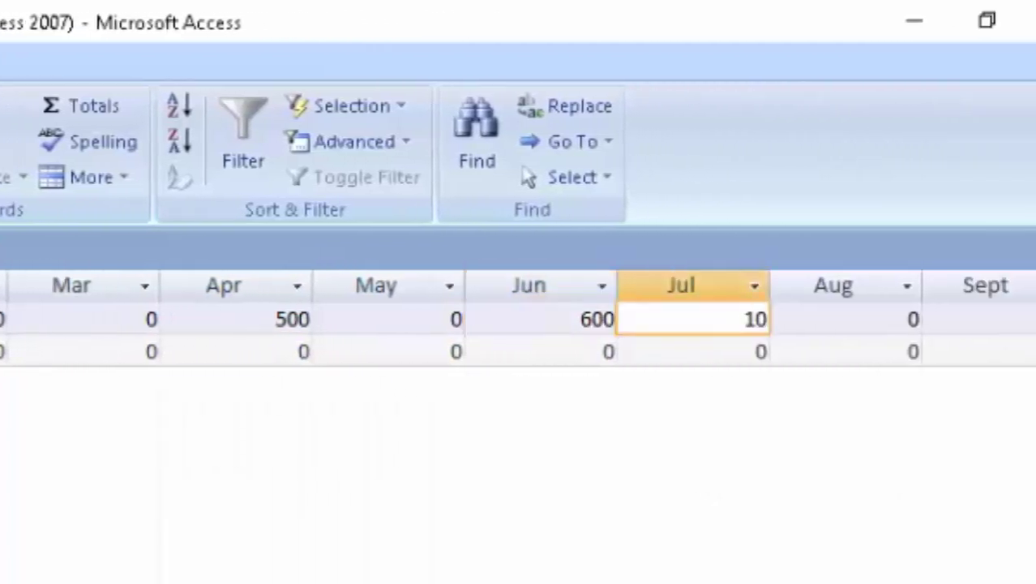
type("00")
key("Tab")
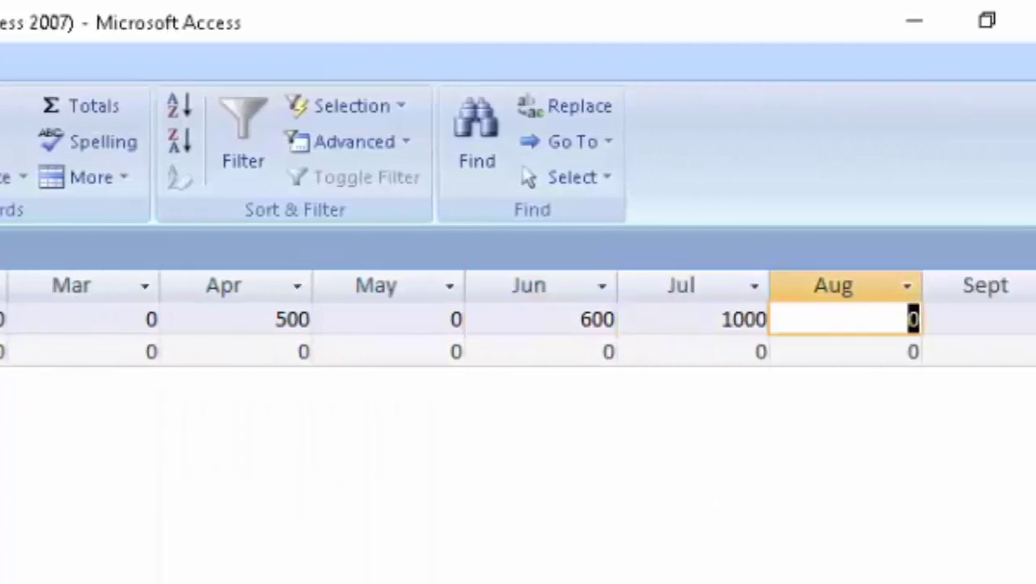
type("900")
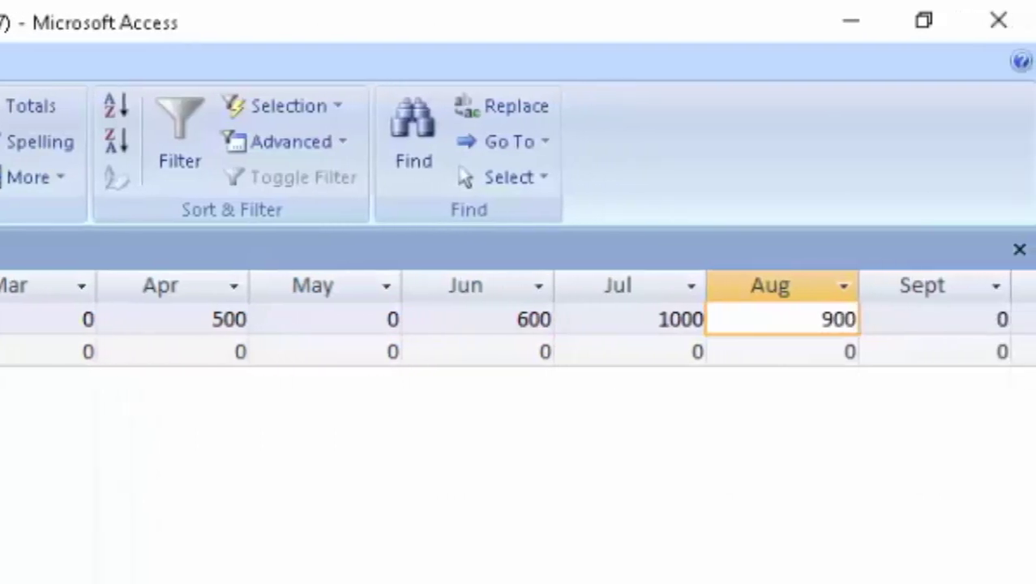
key("Tab")
key("Tab")
key("Tab")
key("Tab")
key("Tab")
key("Tab")
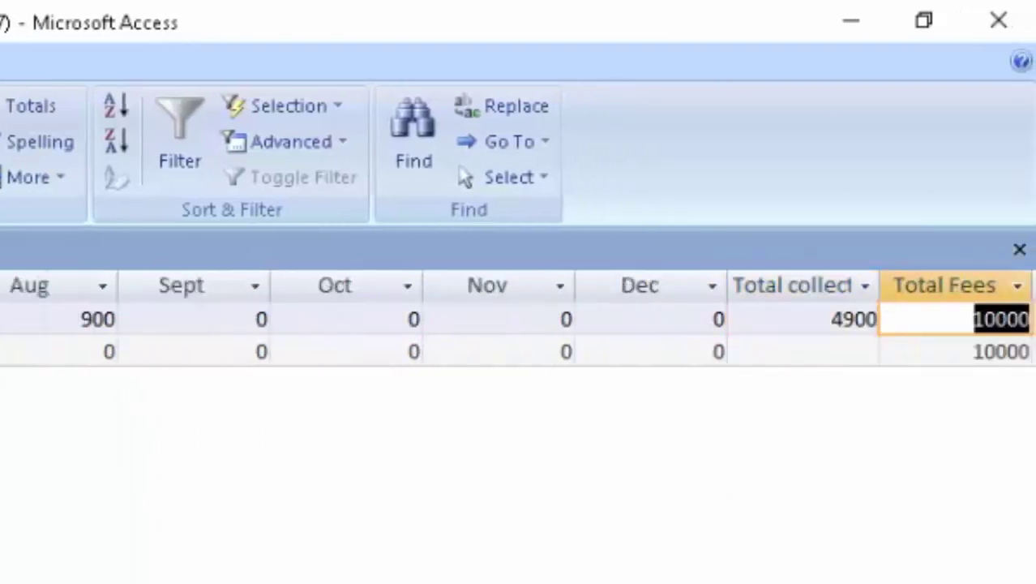
key("Tab")
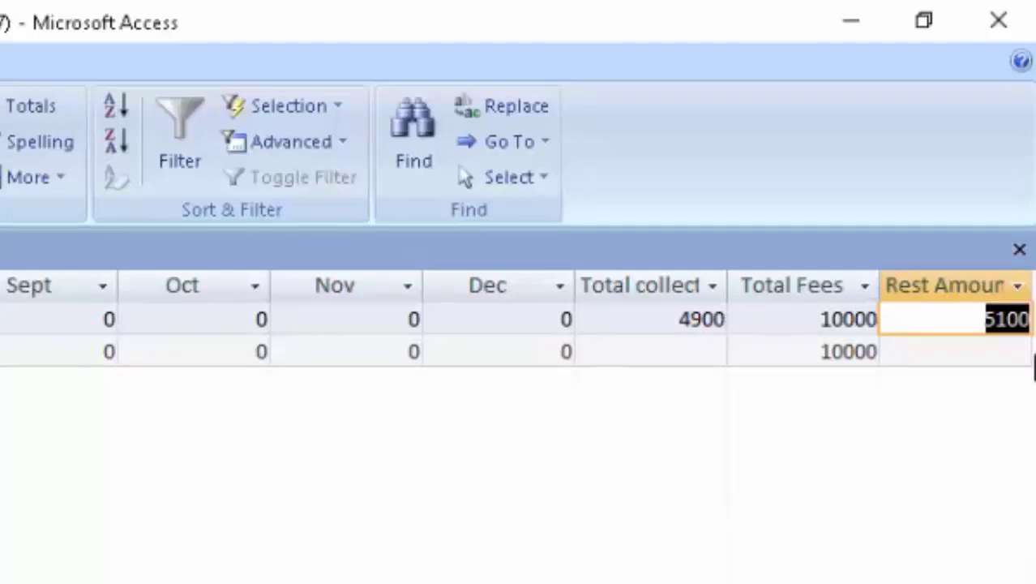
mouse_move(559, 190)
left_mouse_down()
mouse_move(749, 409)
mouse_move(810, 186)
left_mouse_up()
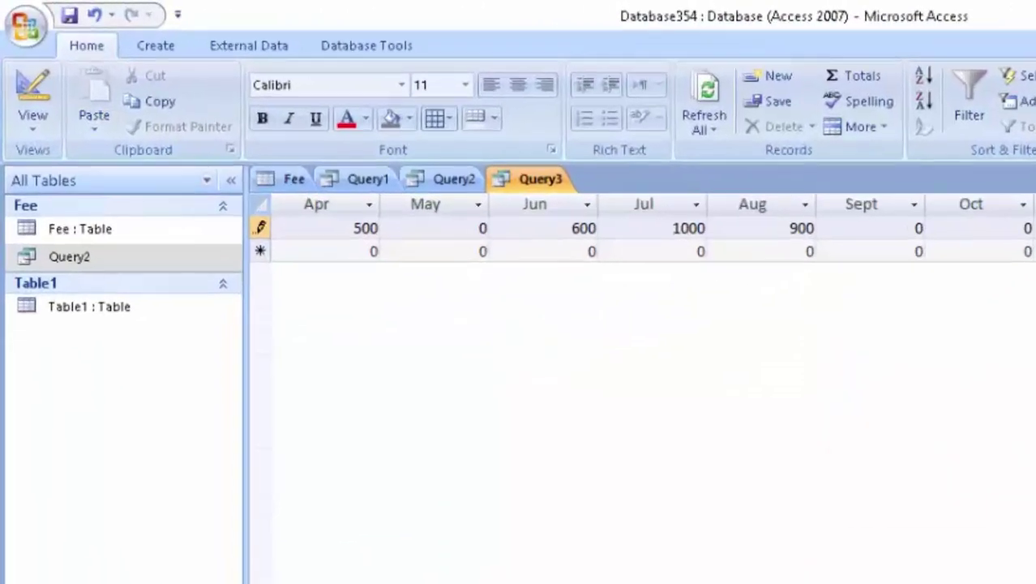
scroll(640, 227, "left", 3)
scroll(640, 227, "left", 3)
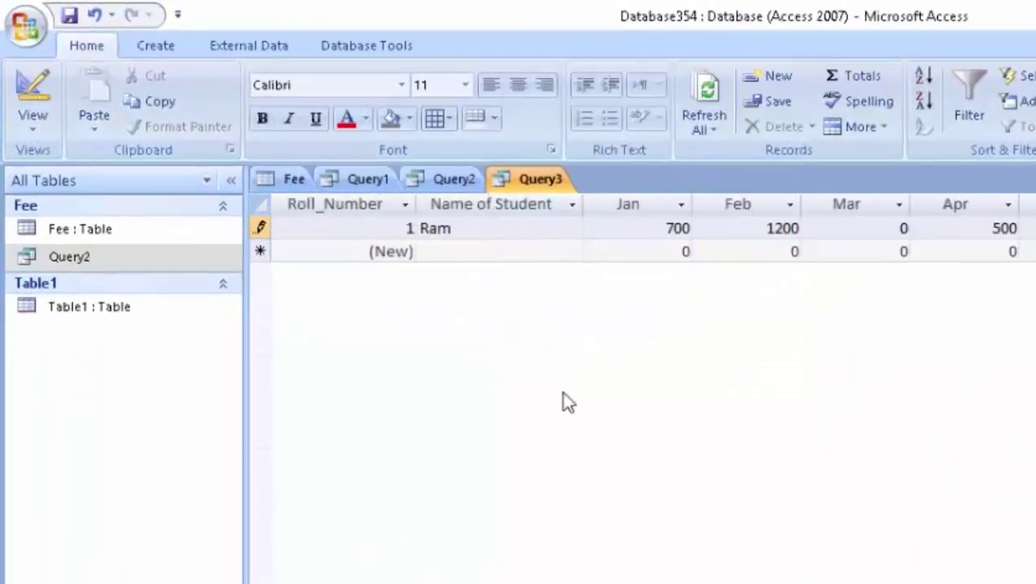
Add a second student record paying 5000 in Jan
left_click(445, 250)
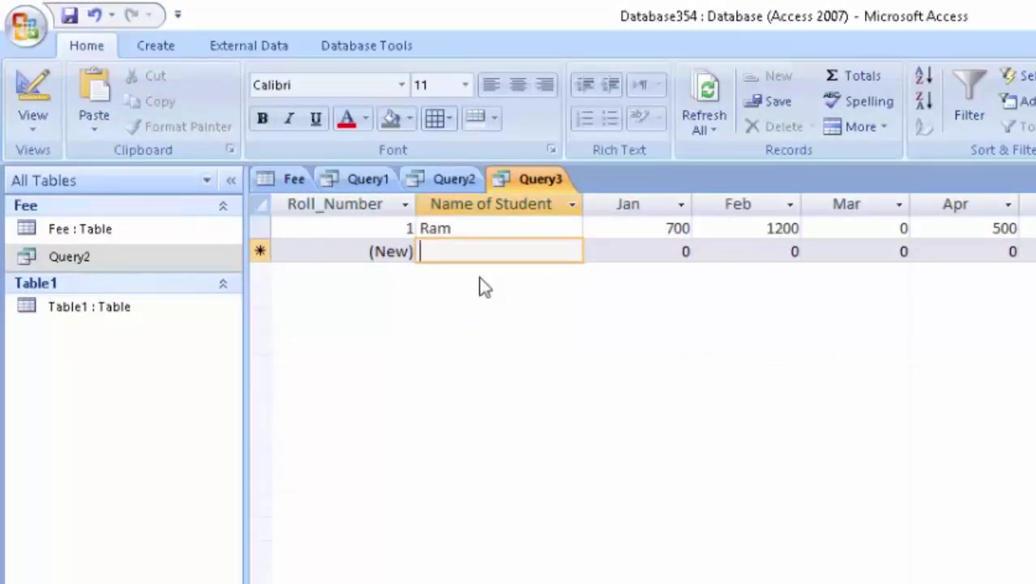
type("Shyam")
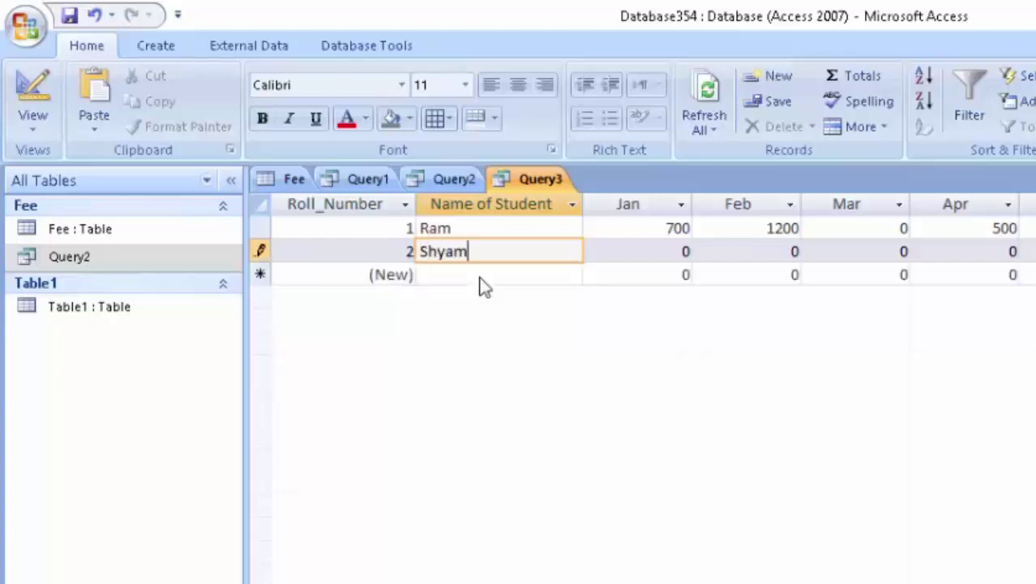
key("Tab")
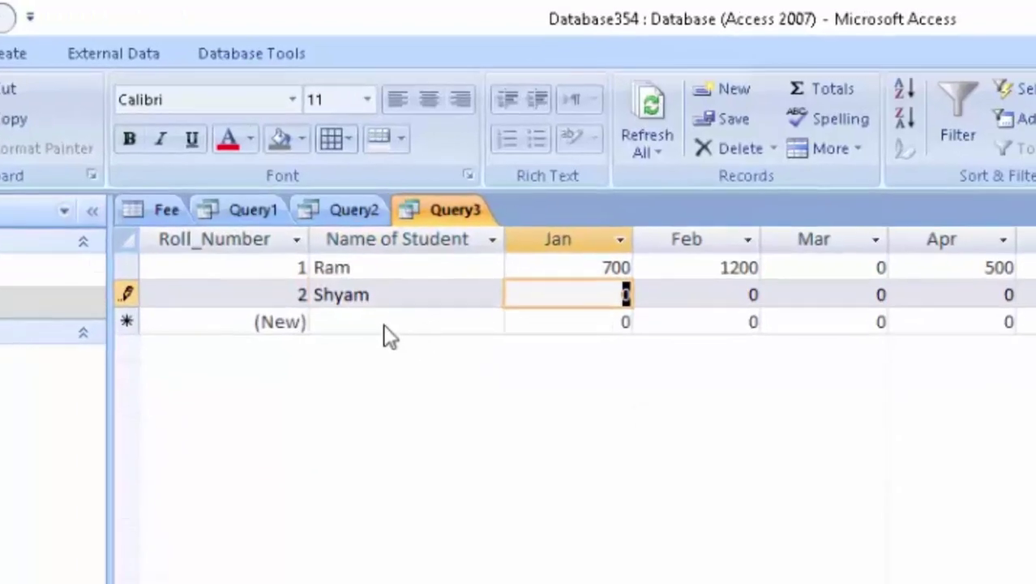
type("5000")
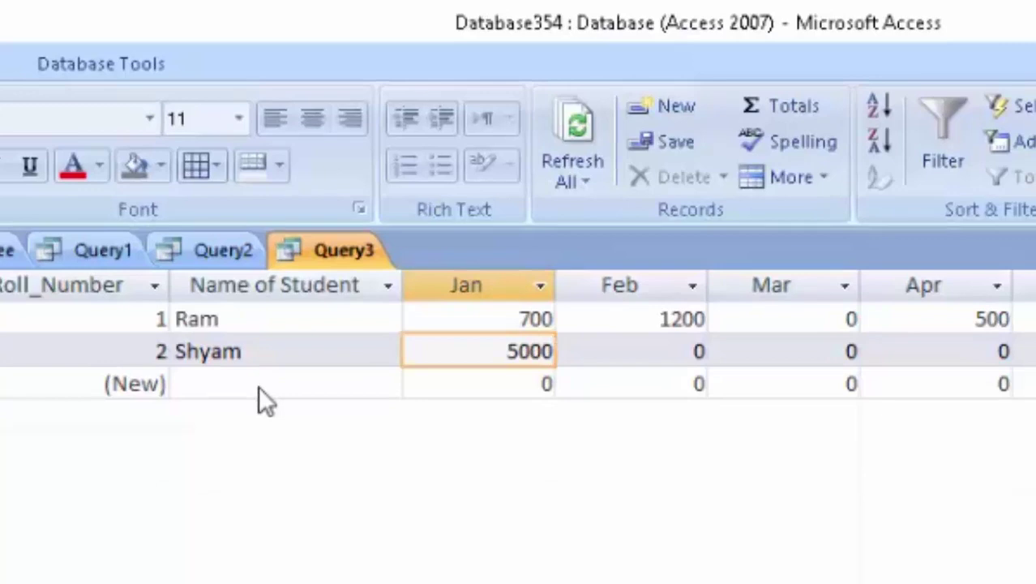
key("Tab")
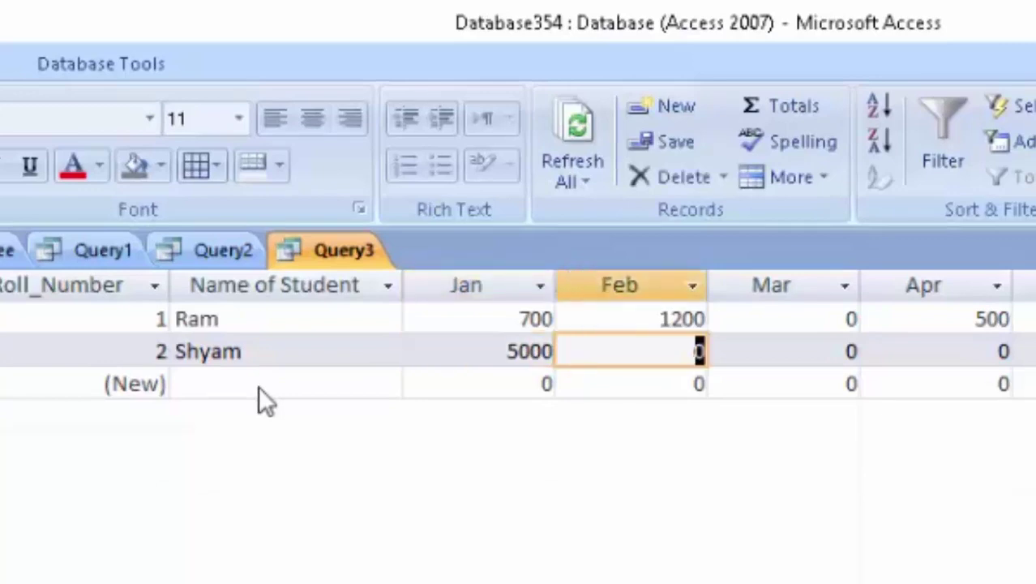
key("Tab")
key("Tab")
key("Tab")
key("Tab")
key("Tab")
key("Tab")
key("Tab")
key("Tab")
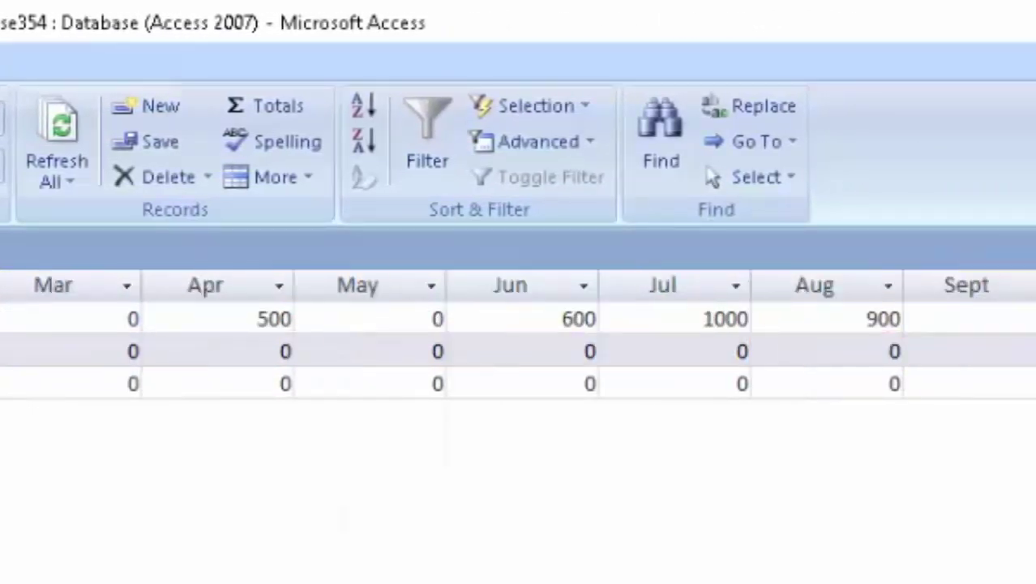
key("Tab")
key("Tab")
key("Tab")
key("Tab")
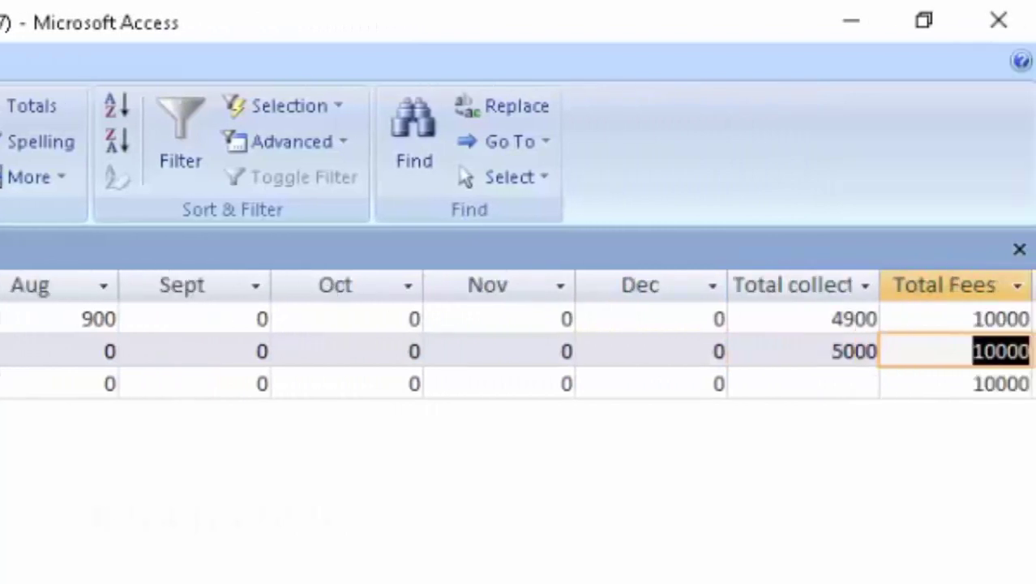
key("Tab")
key("Tab")
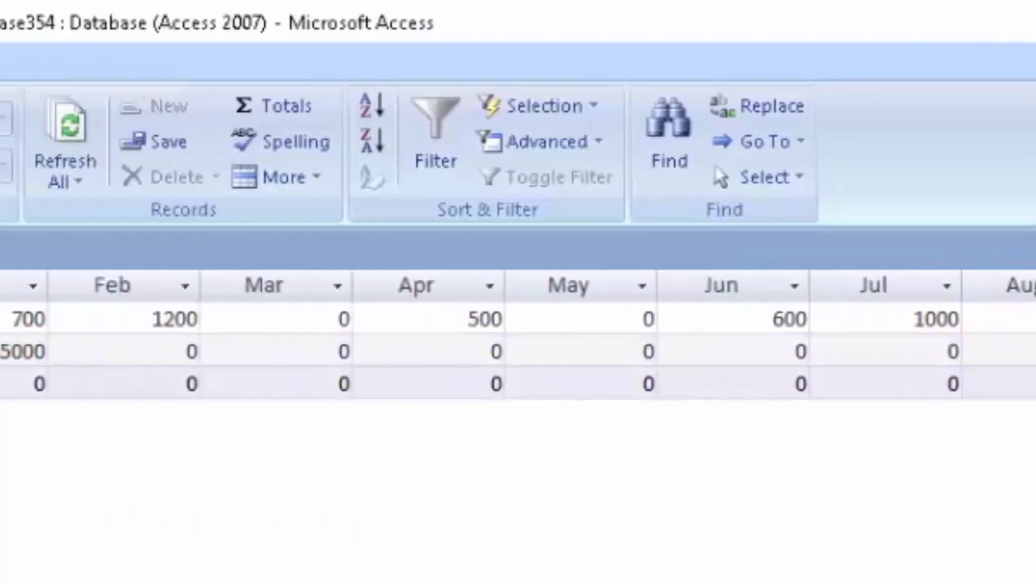
Add a third student with Jan 400, Feb 700, Mar 500, Apr 700 and May 1000
type("R")
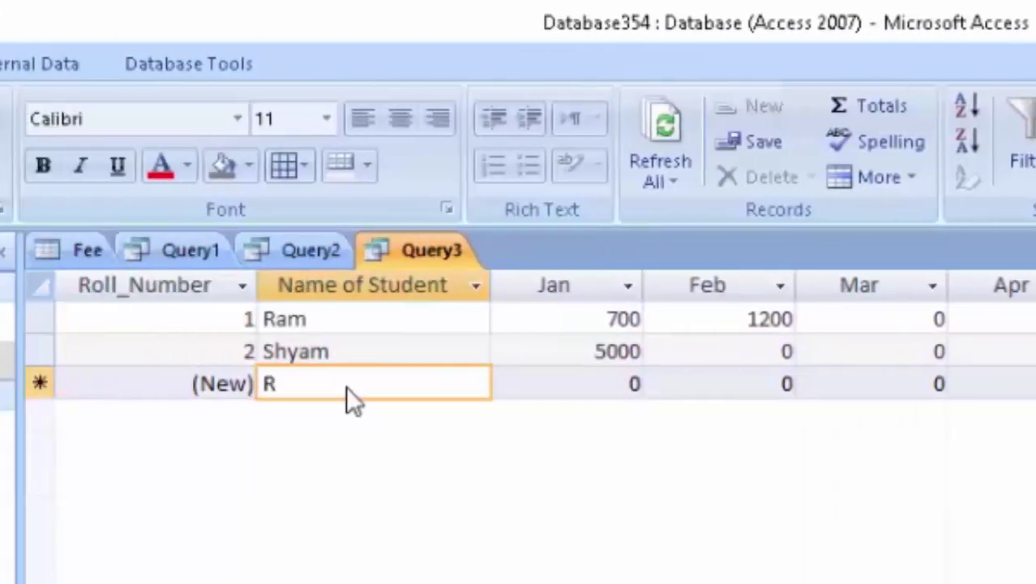
type("eeta")
key("Tab")
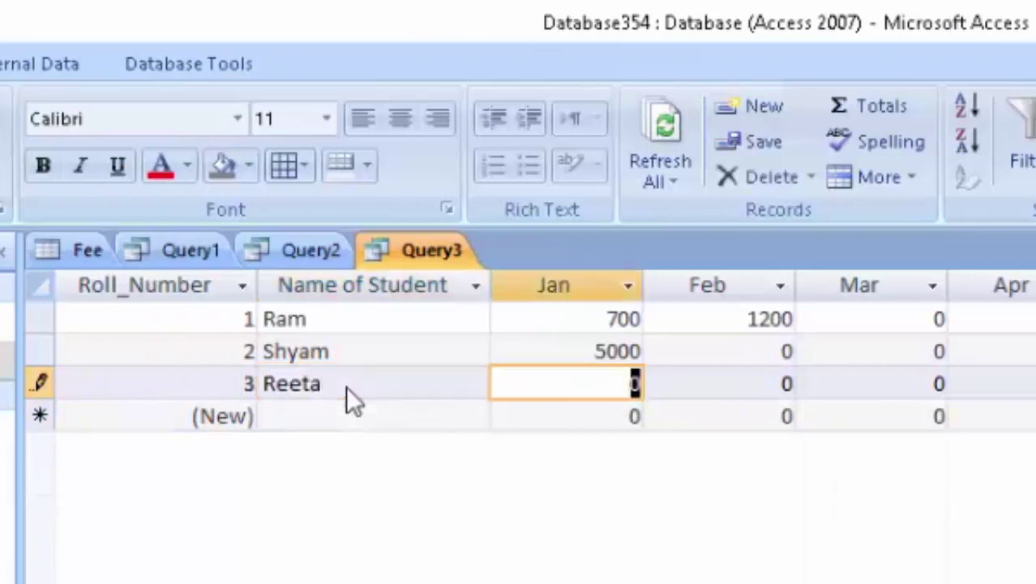
type("40")
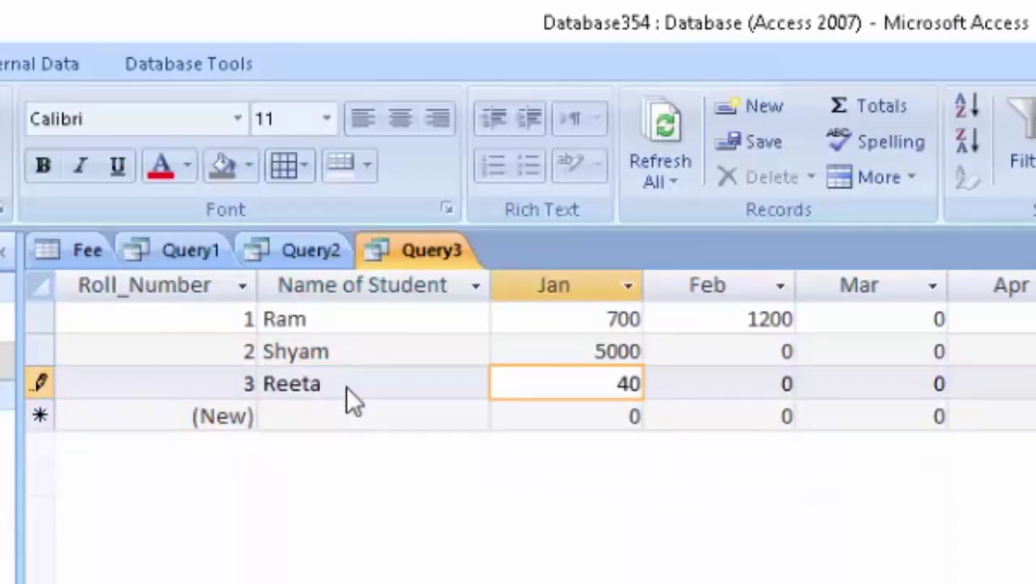
type("0")
key("Tab")
type("7")
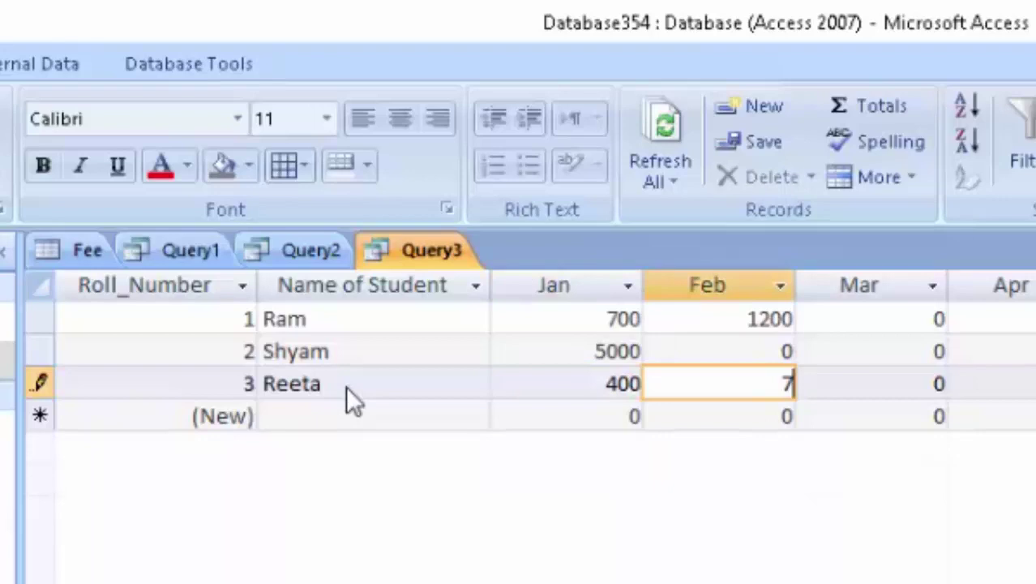
type("00")
key("Tab")
type("5")
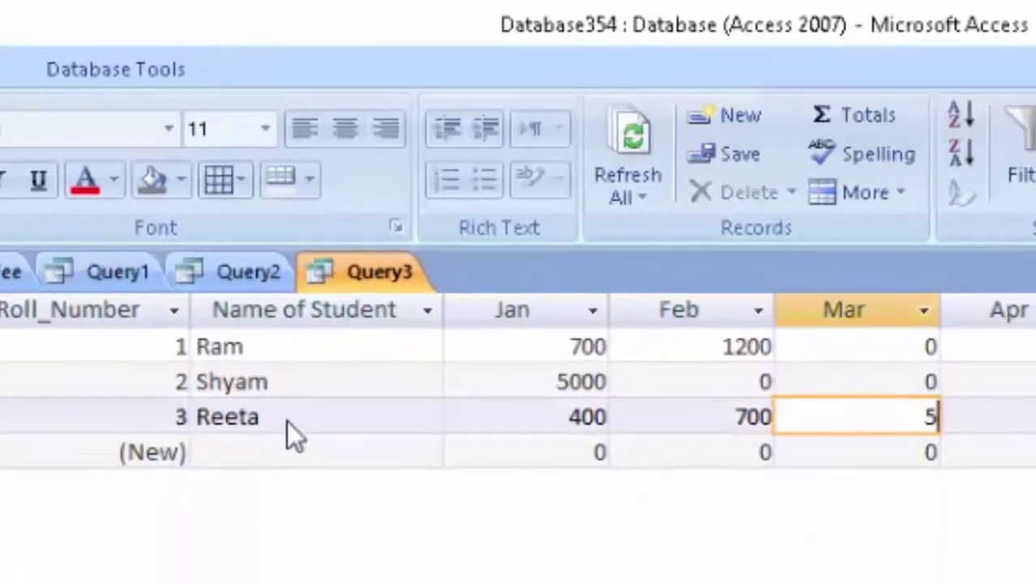
type("000")
key("BackSpace")
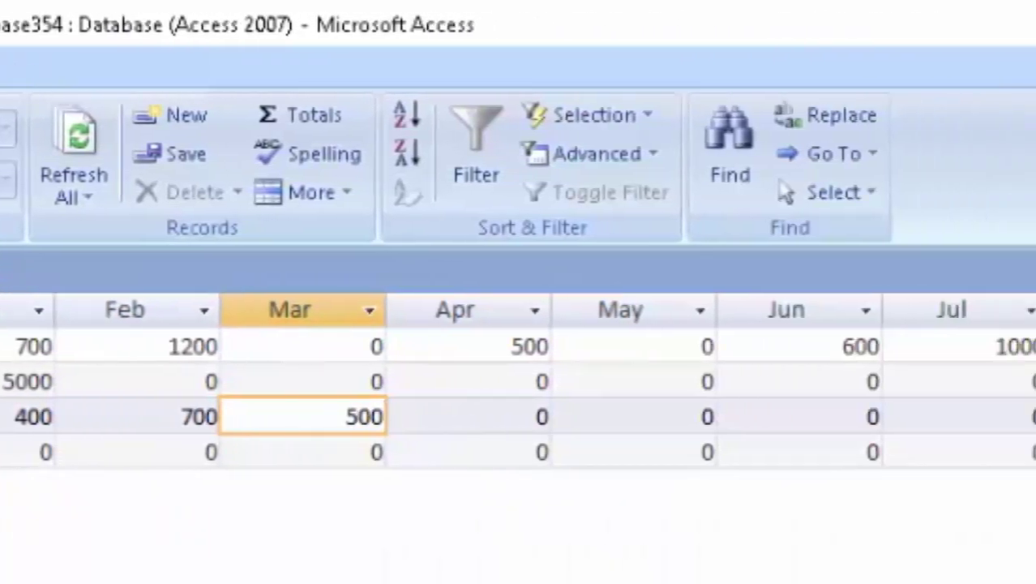
key("Tab")
type("700")
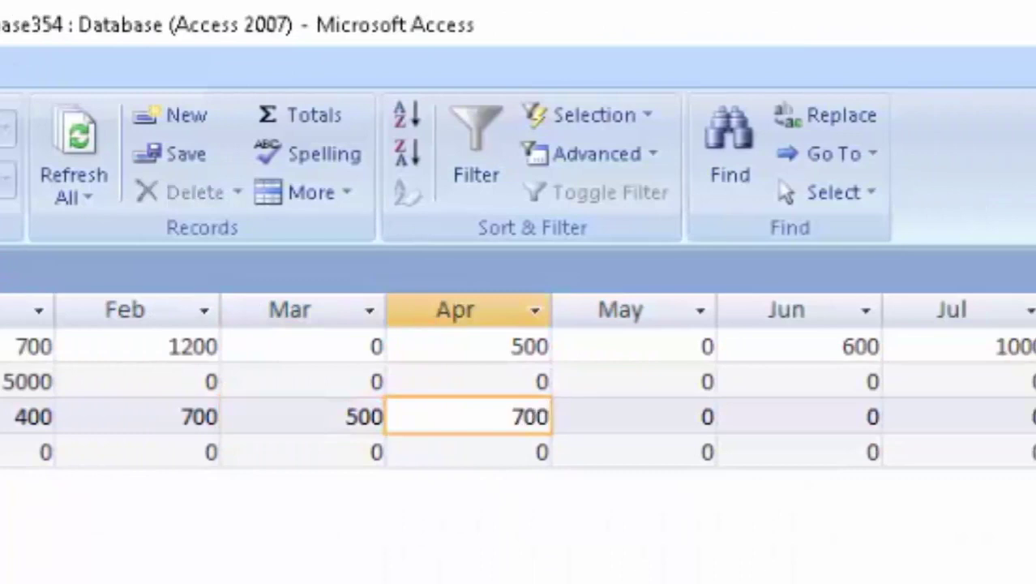
key("Tab")
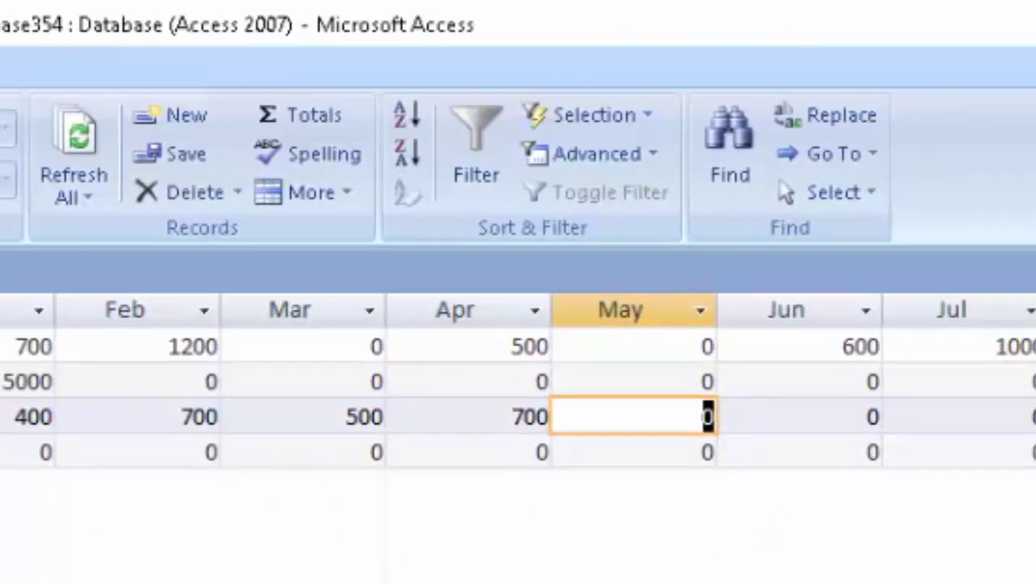
type("1000")
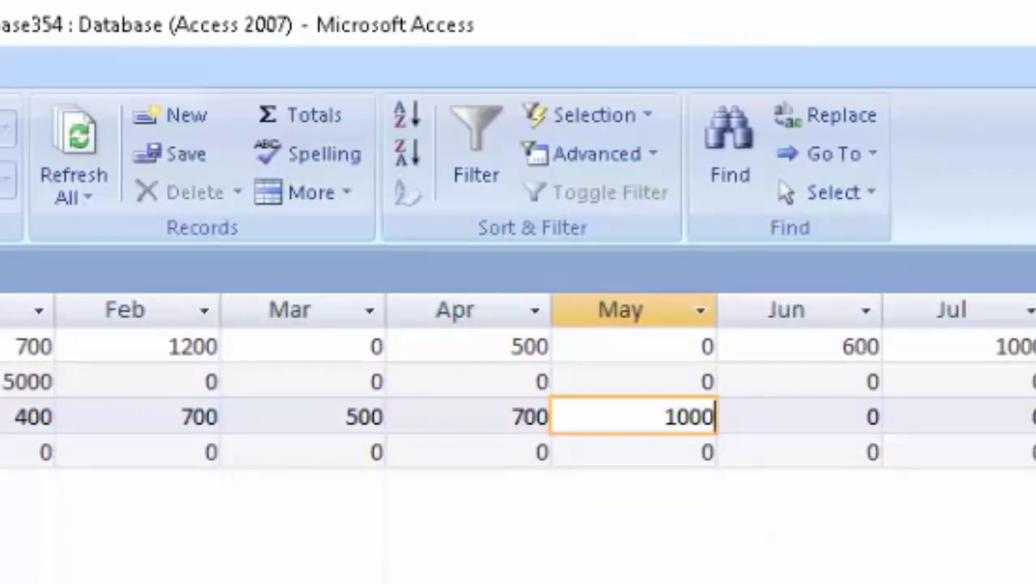
key("Tab")
key("Tab")
key("Tab")
key("Tab")
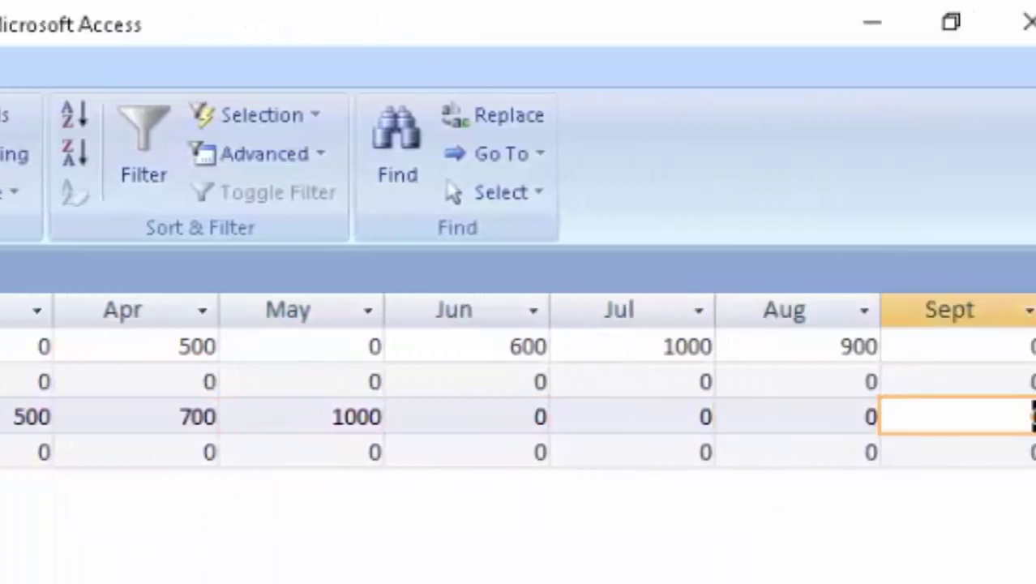
key("Tab")
key("Tab")
key("Tab")
key("Tab")
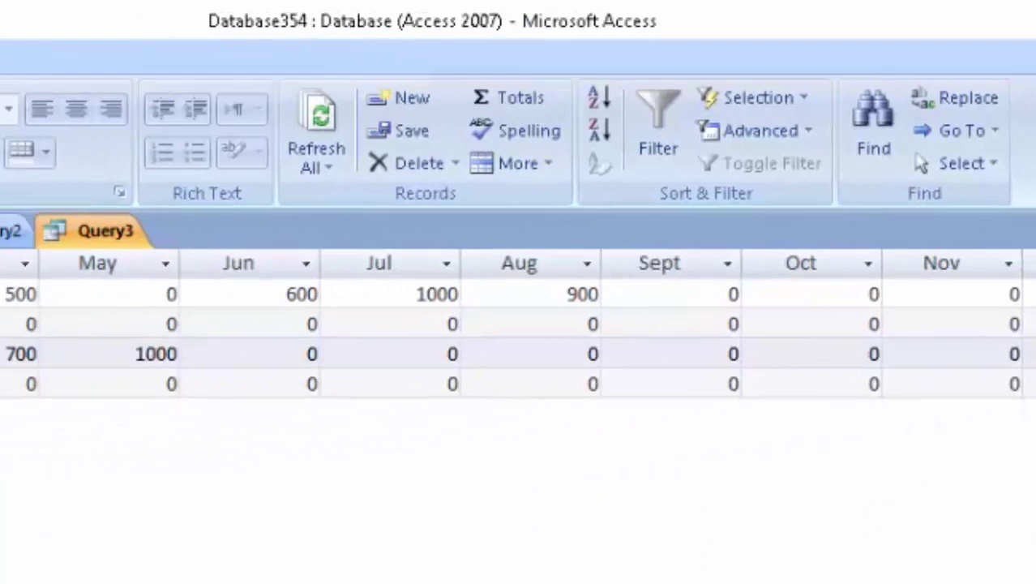
Launch the Form Wizard from More Forms, saving the query as Query3 first
left_click(172, 51)
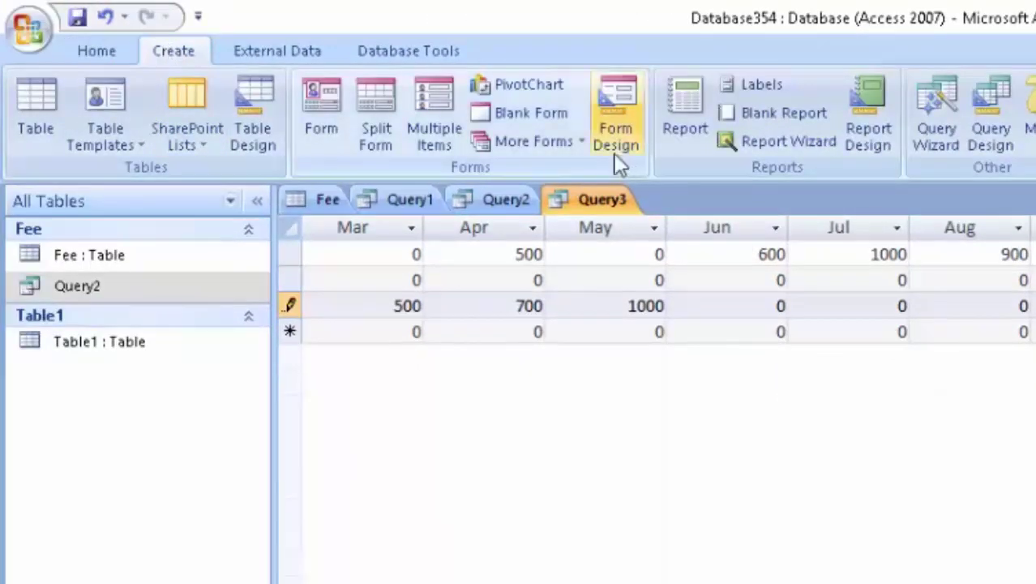
left_click(573, 146)
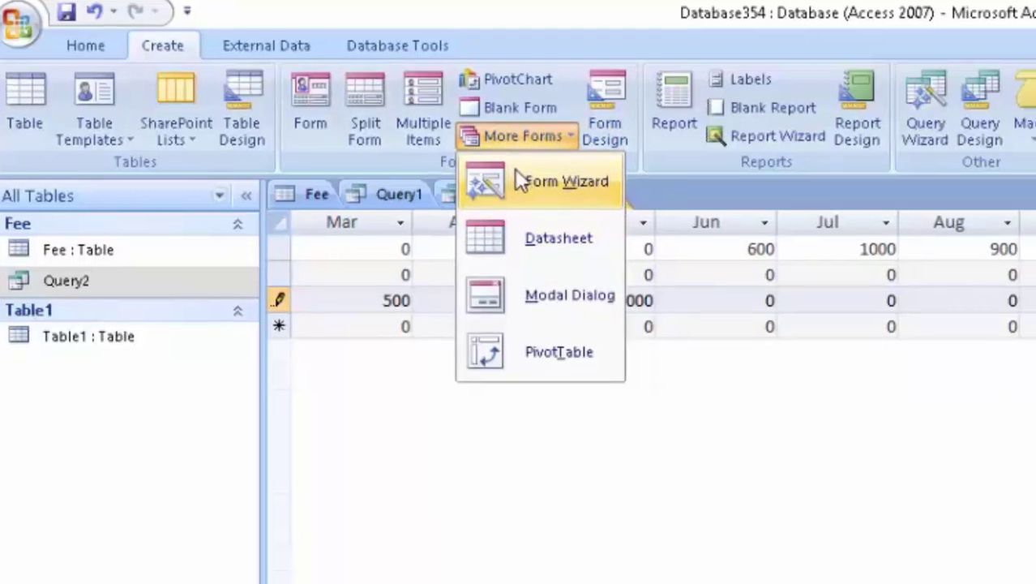
left_click(519, 180)
left_click(477, 397)
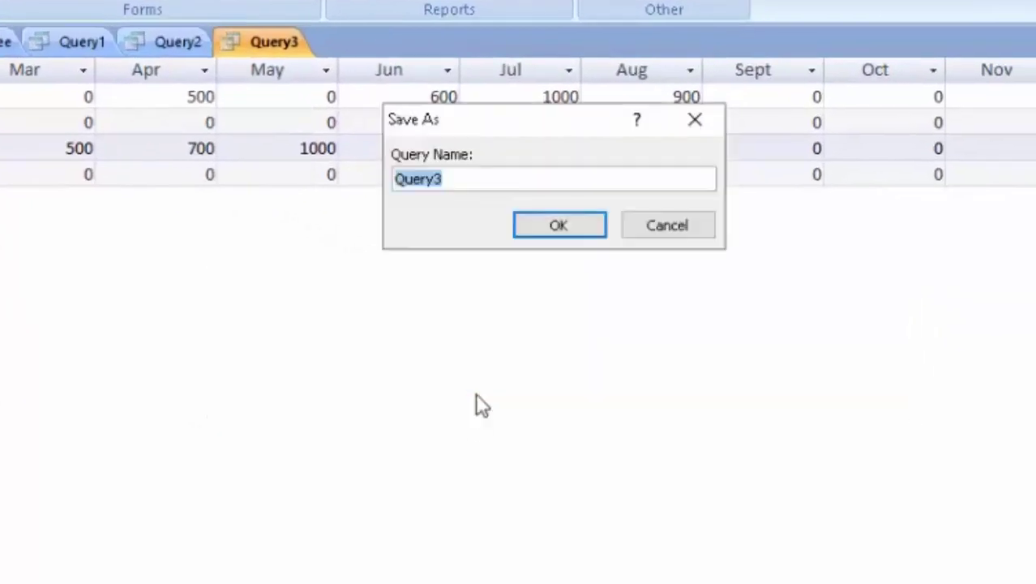
left_click(577, 225)
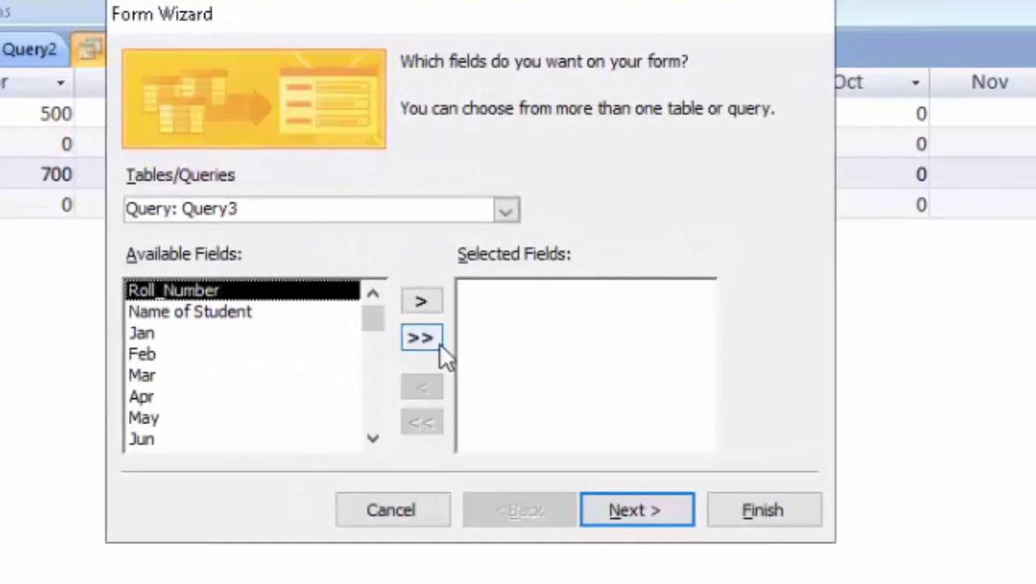
Add all Query3 fields, keep Columnar layout and default style, and finish into form design
left_click(493, 298)
left_click(642, 508)
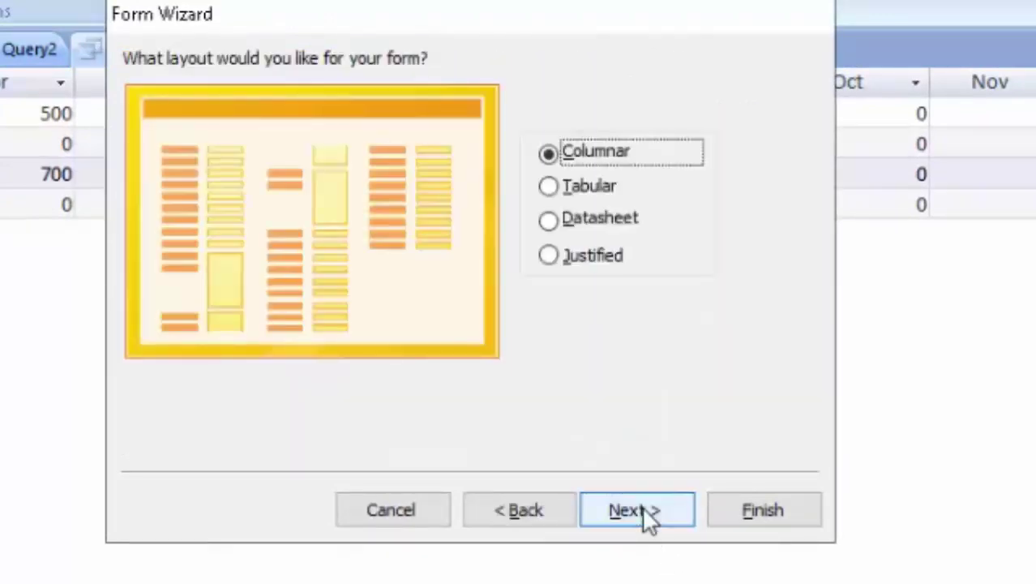
left_click(647, 509)
left_click(649, 511)
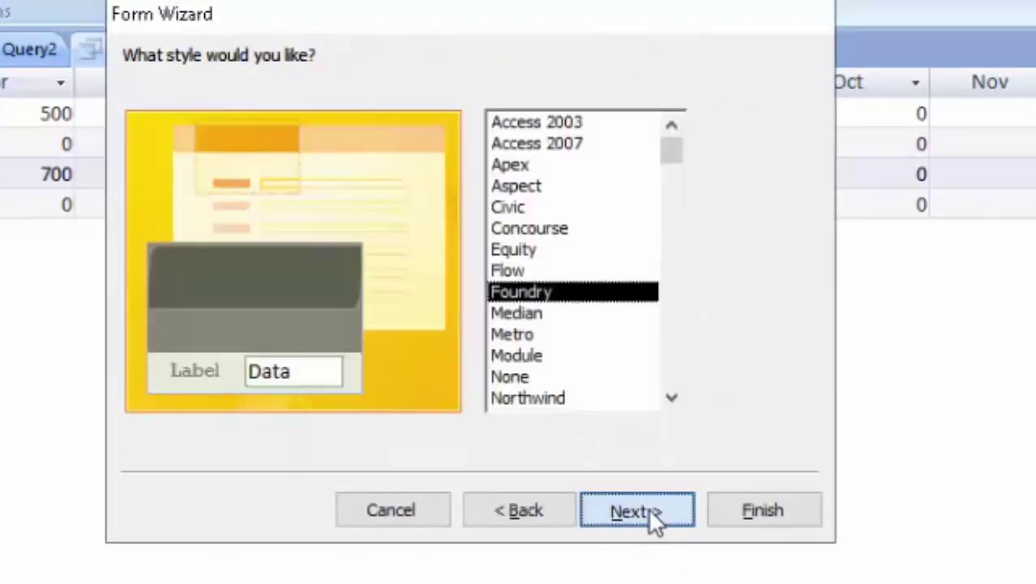
left_click(428, 350)
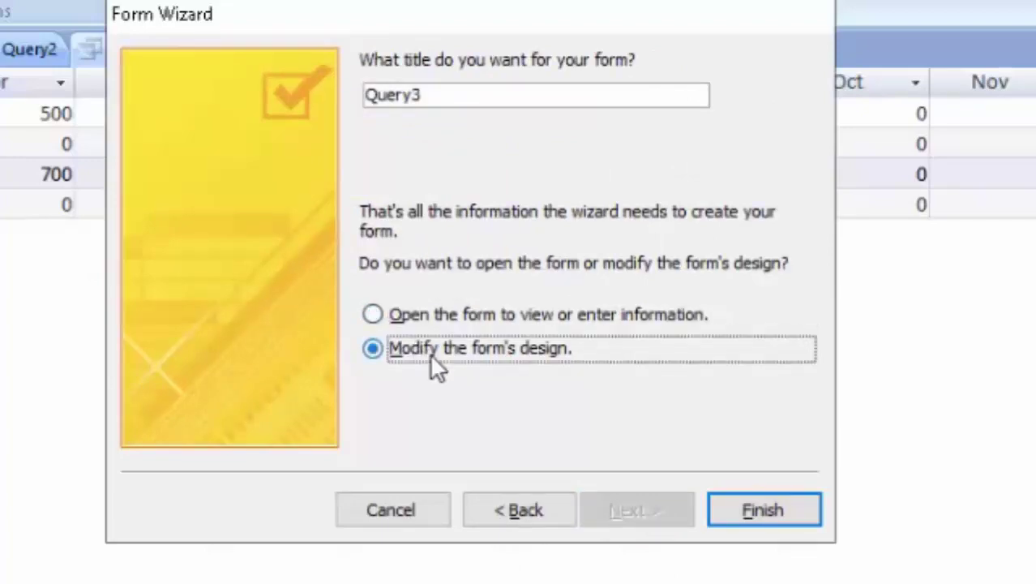
left_click(744, 512)
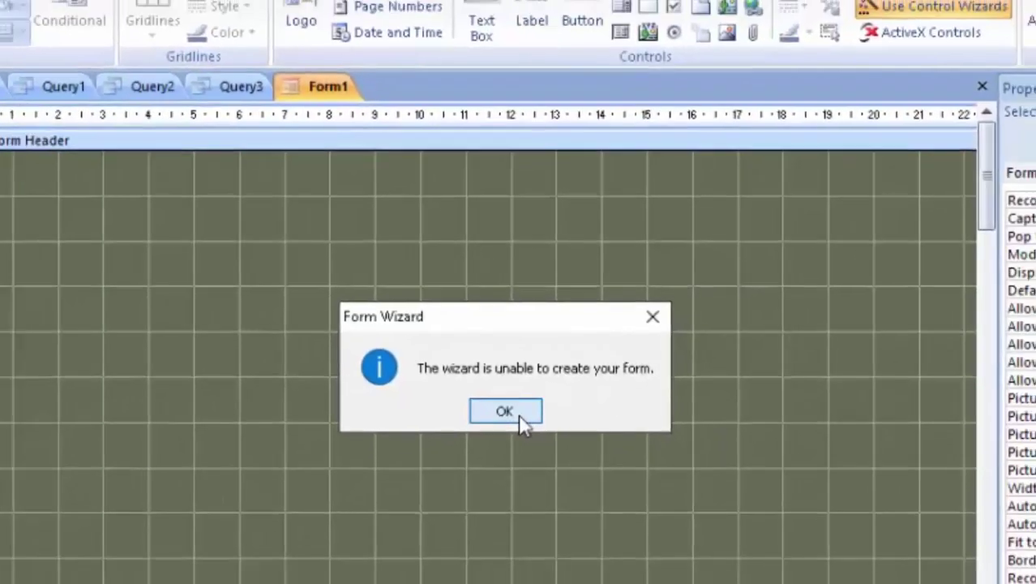
Dismiss the wizard's error, give the Form Header a light peach background, and show Query3's field list
left_click(490, 459)
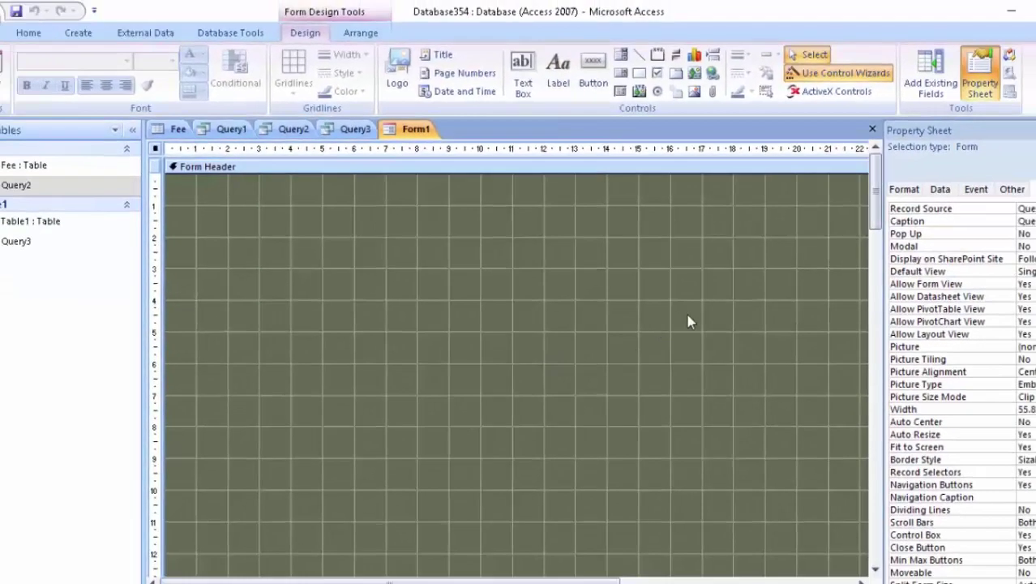
left_click(450, 263)
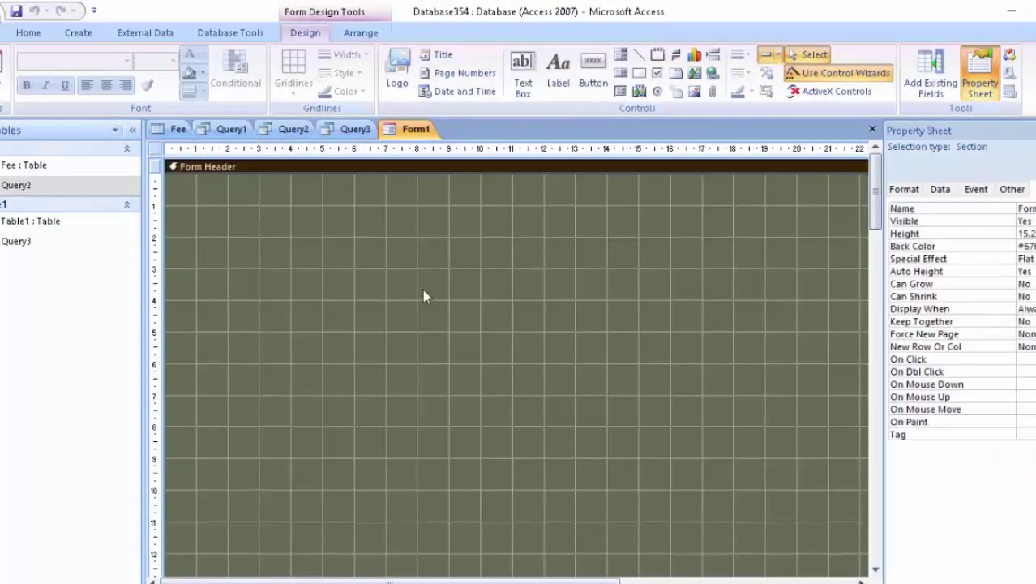
left_click(204, 74)
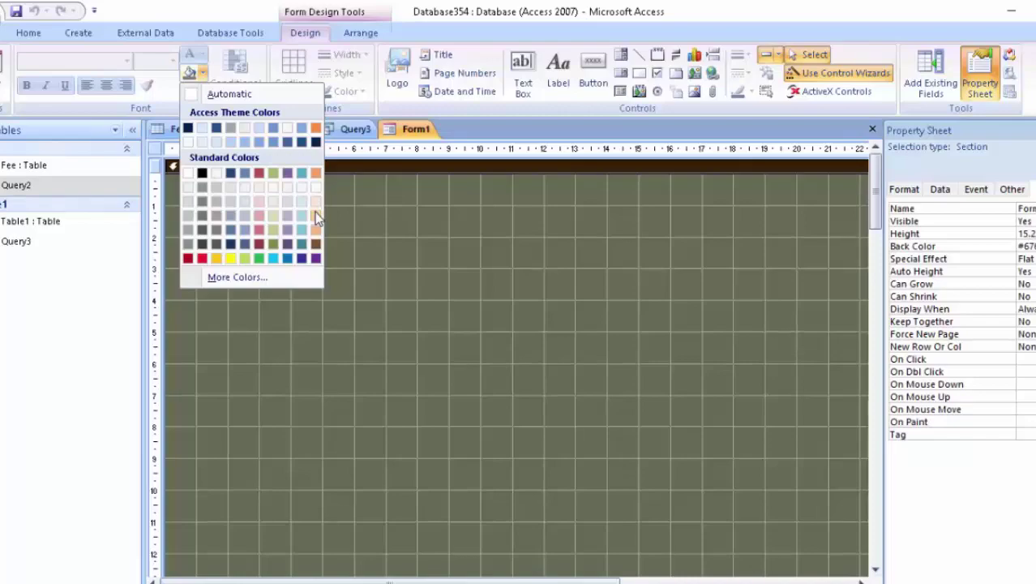
left_click(314, 214)
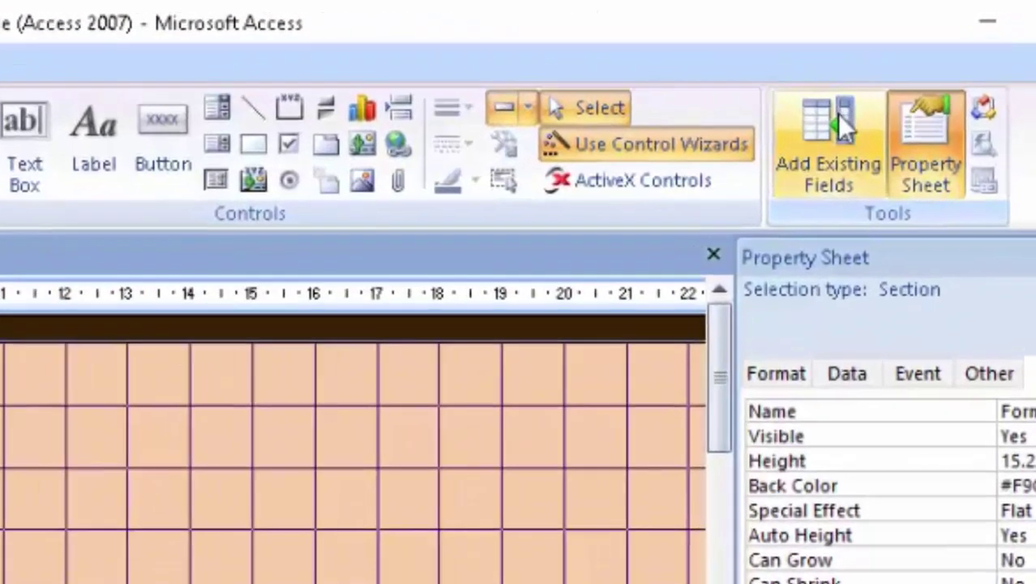
left_click(930, 73)
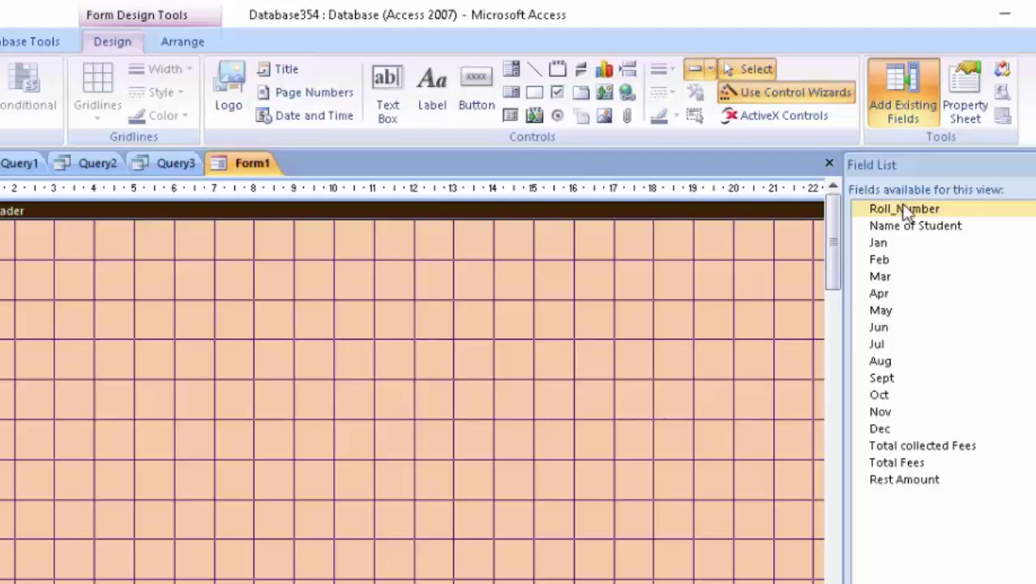
Place Roll_Number and a widened Name of Student side by side on the form's top row
left_click(914, 209)
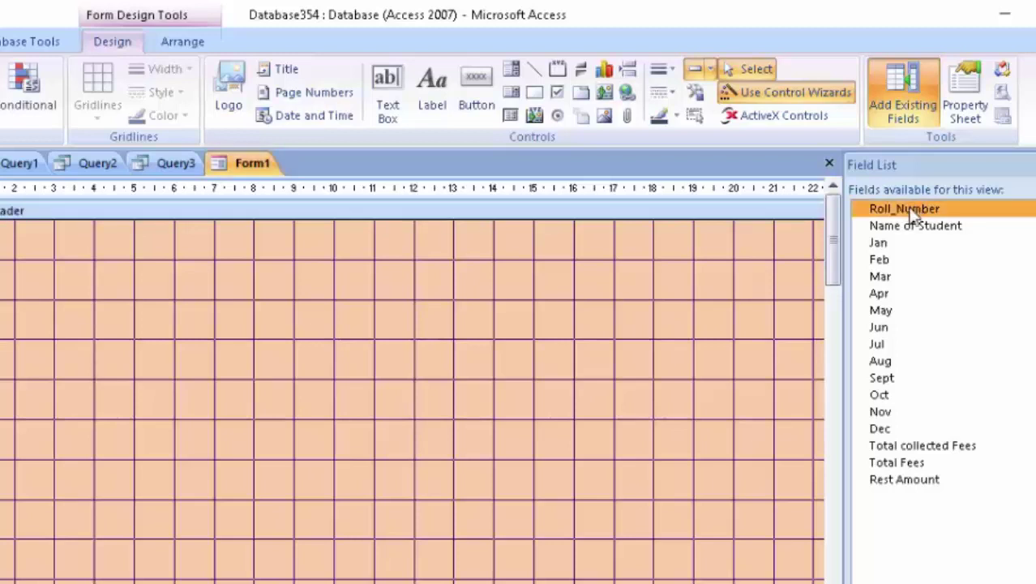
mouse_move(914, 209)
left_mouse_down()
mouse_move(687, 293)
mouse_move(191, 260)
left_mouse_up()
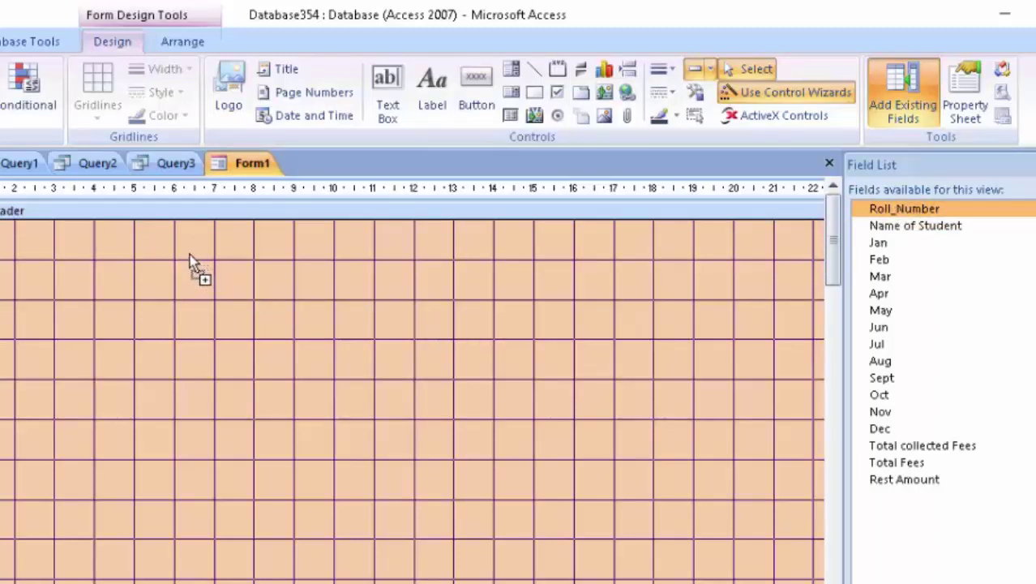
left_click_drag(126, 261, 111, 259)
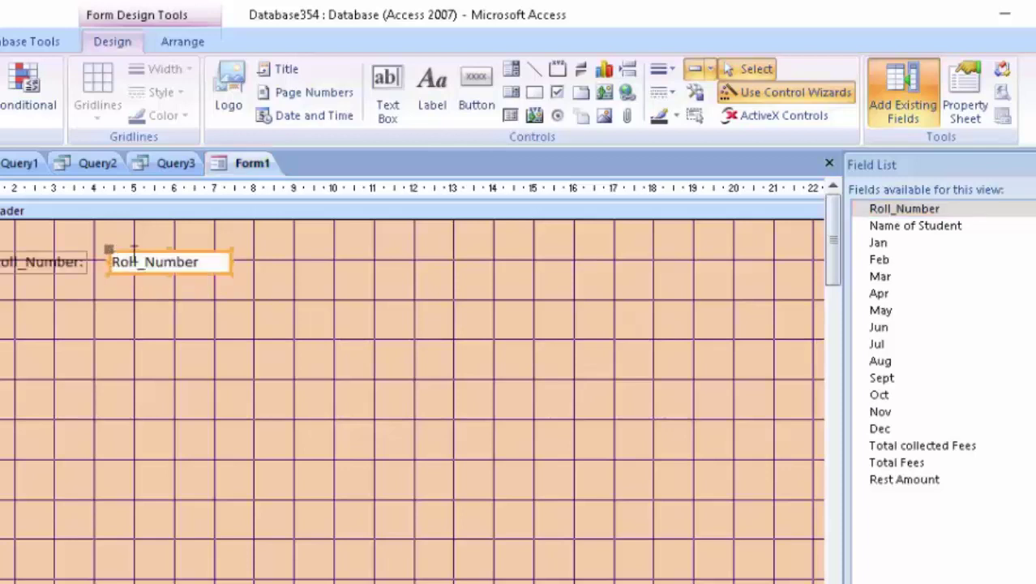
left_click_drag(894, 227, 373, 264)
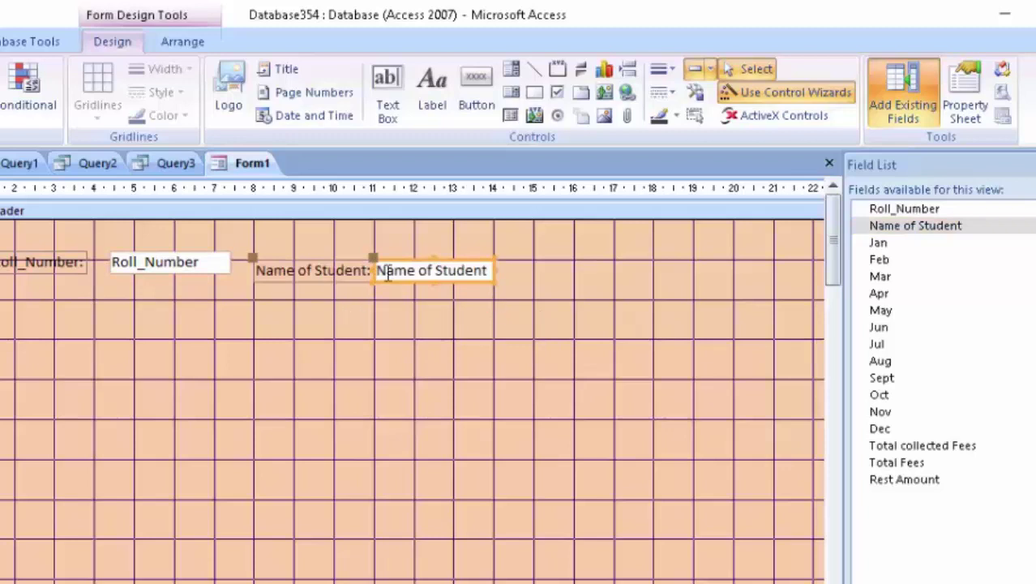
left_click_drag(493, 270, 551, 271)
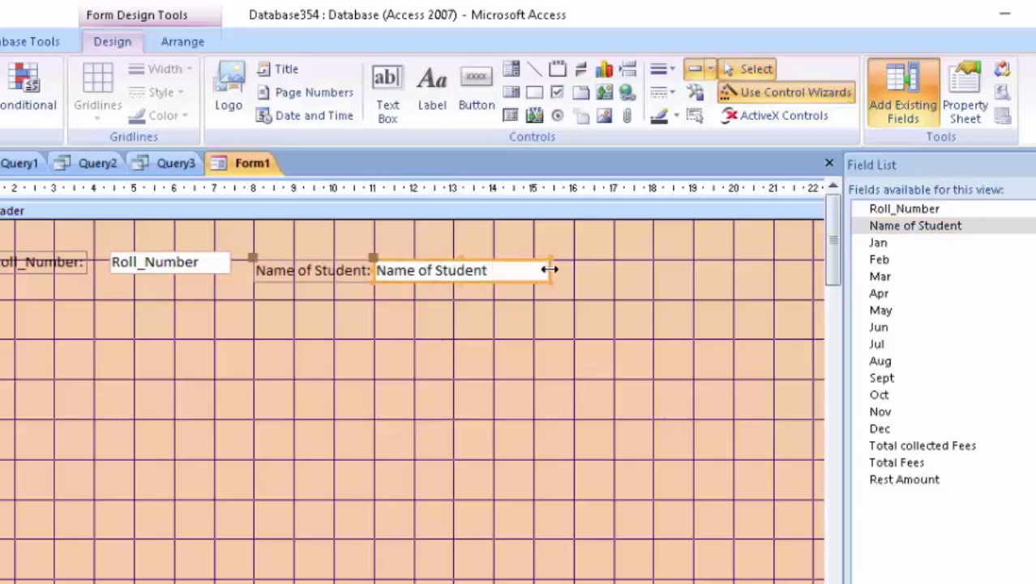
left_click_drag(373, 273, 394, 271)
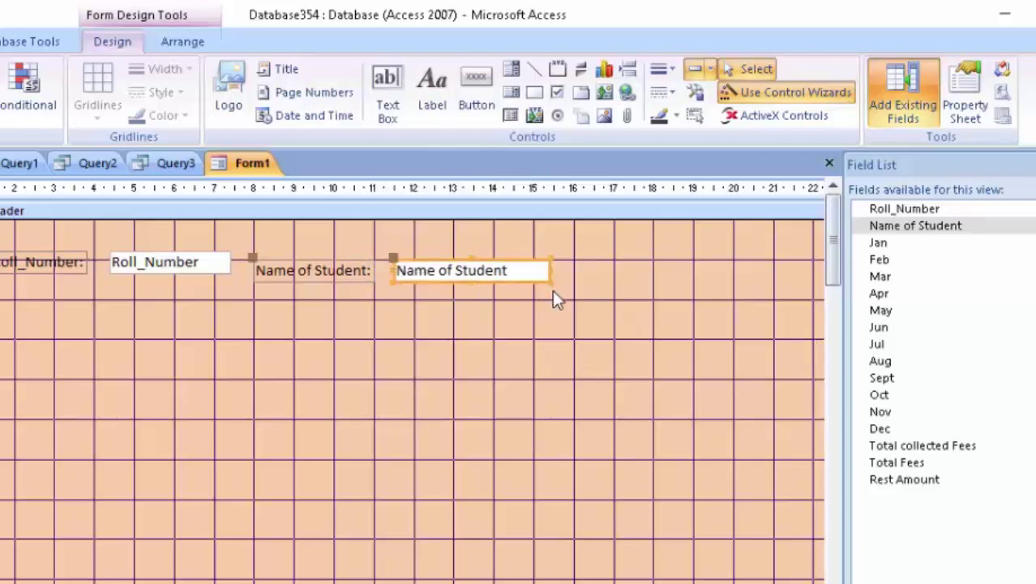
left_click_drag(463, 276, 463, 274)
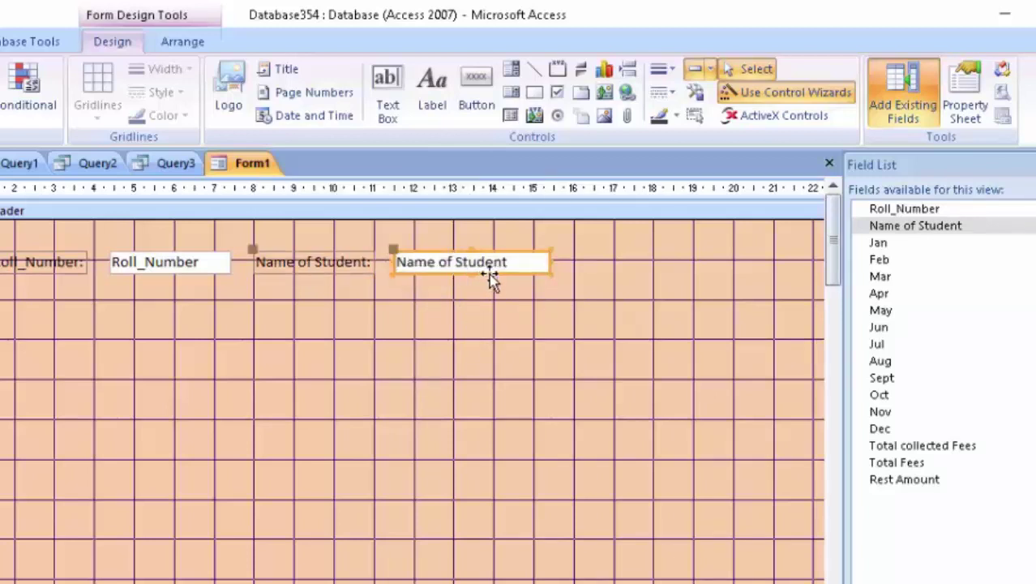
left_click(491, 312)
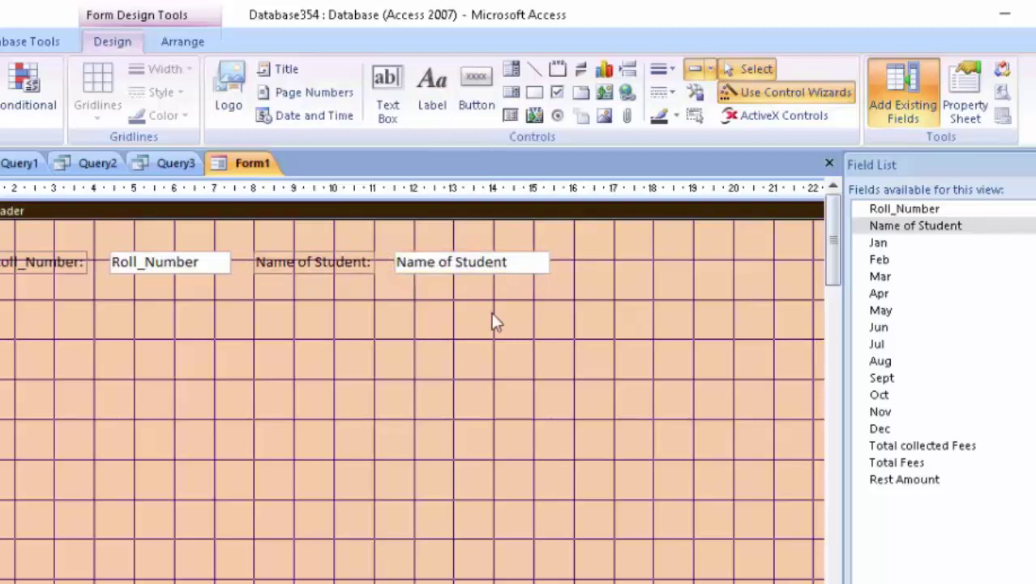
Add the Jan field pair under Roll_Number with the Feb pair beside it
left_click(883, 244)
left_click_drag(890, 243, 118, 294)
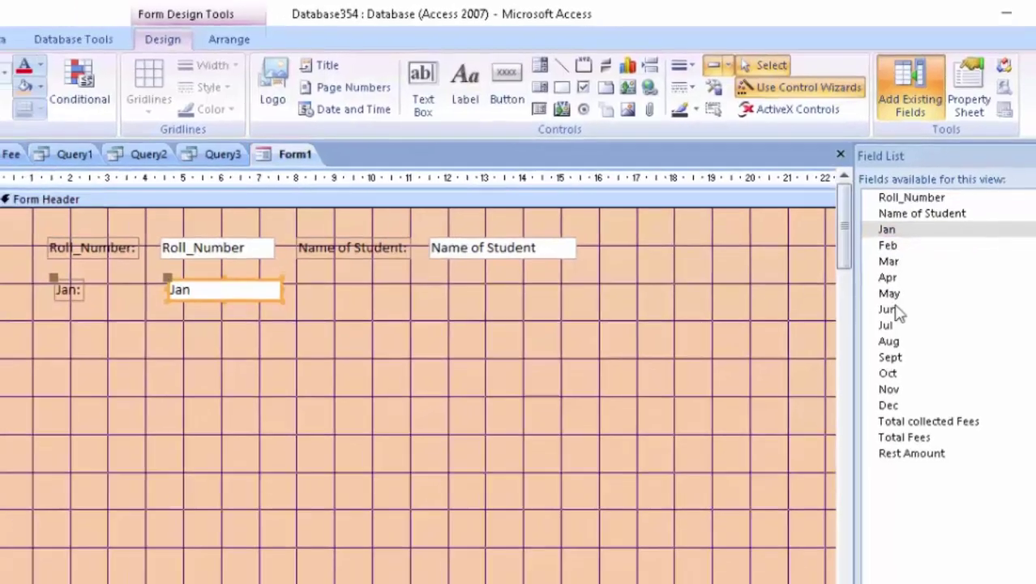
mouse_move(916, 198)
left_mouse_down()
mouse_move(807, 254)
mouse_move(559, 238)
left_mouse_up()
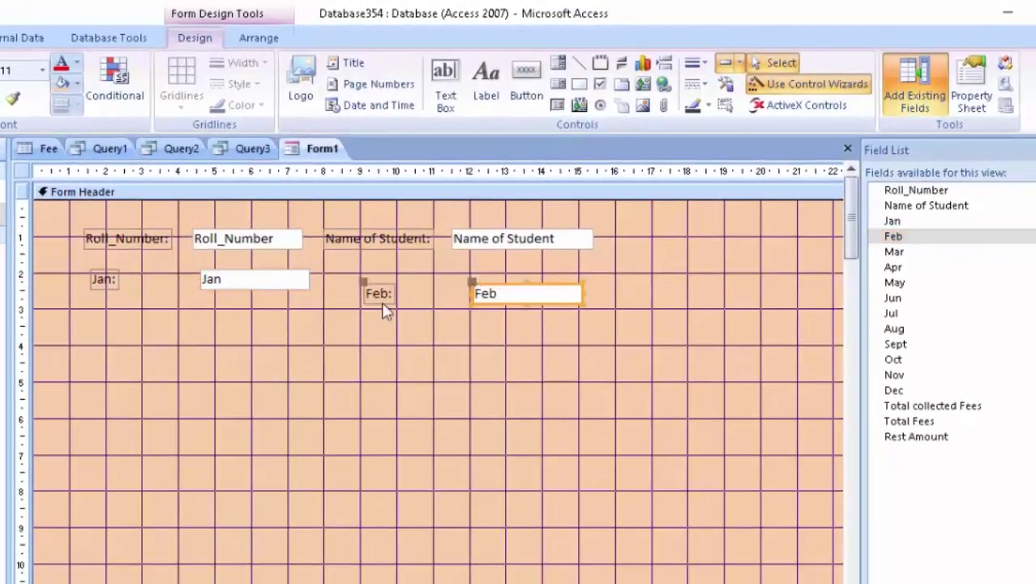
left_click_drag(384, 298, 373, 275)
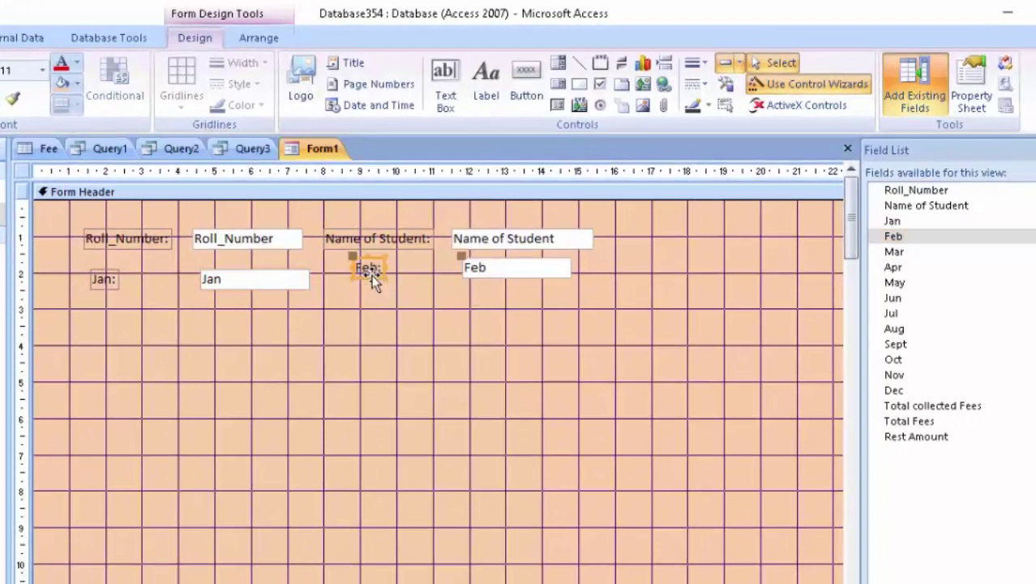
Move the Jan pair up under Roll_Number and add the Mar pair below Jan
left_click(304, 278)
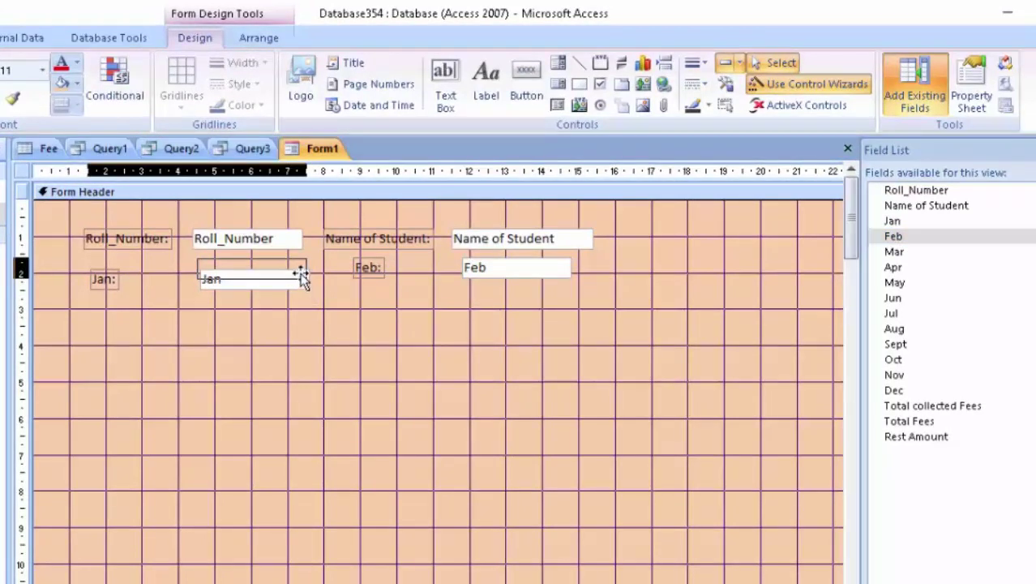
left_click_drag(303, 276, 304, 276)
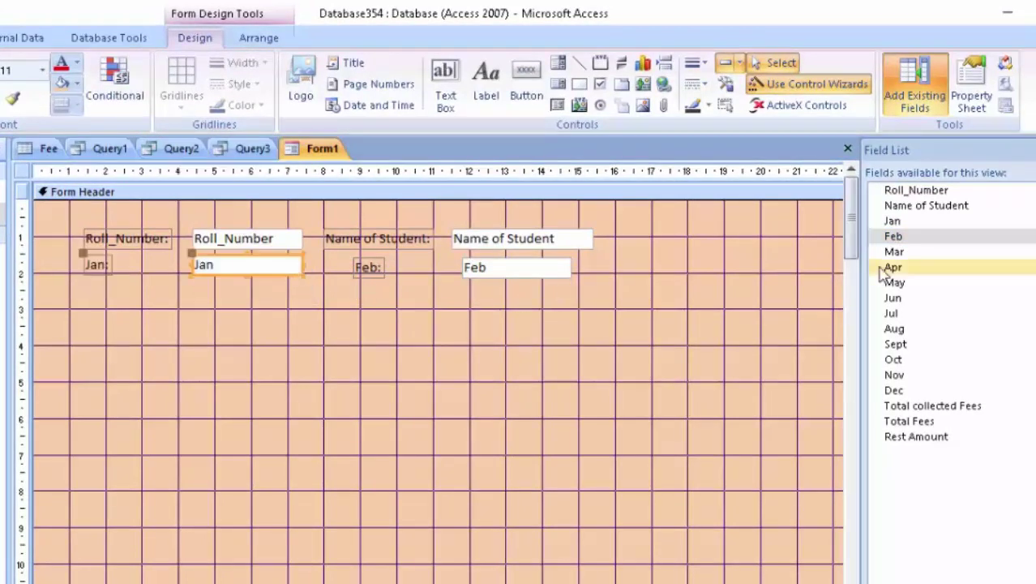
left_click_drag(914, 252, 638, 304)
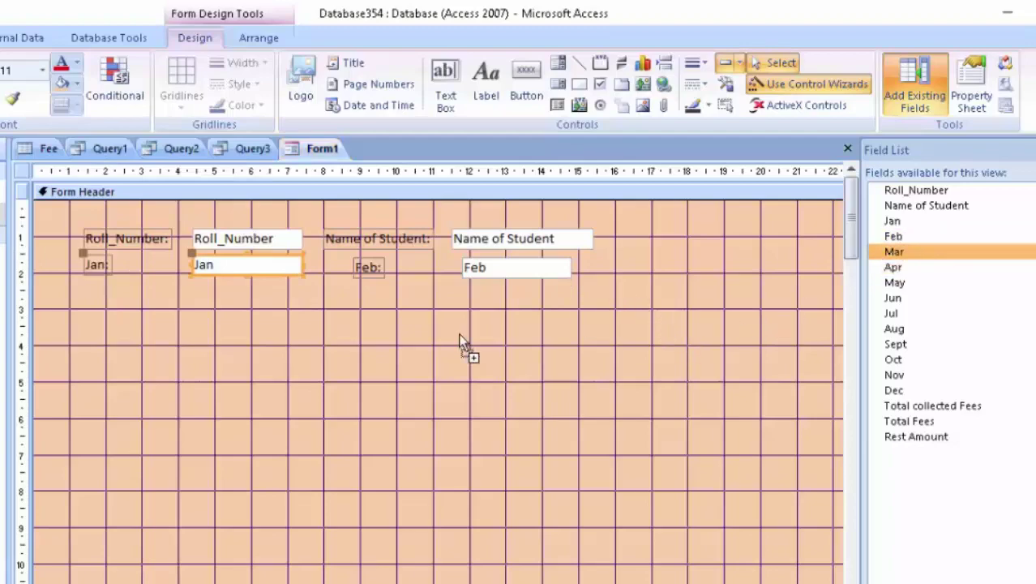
left_click_drag(459, 339, 198, 291)
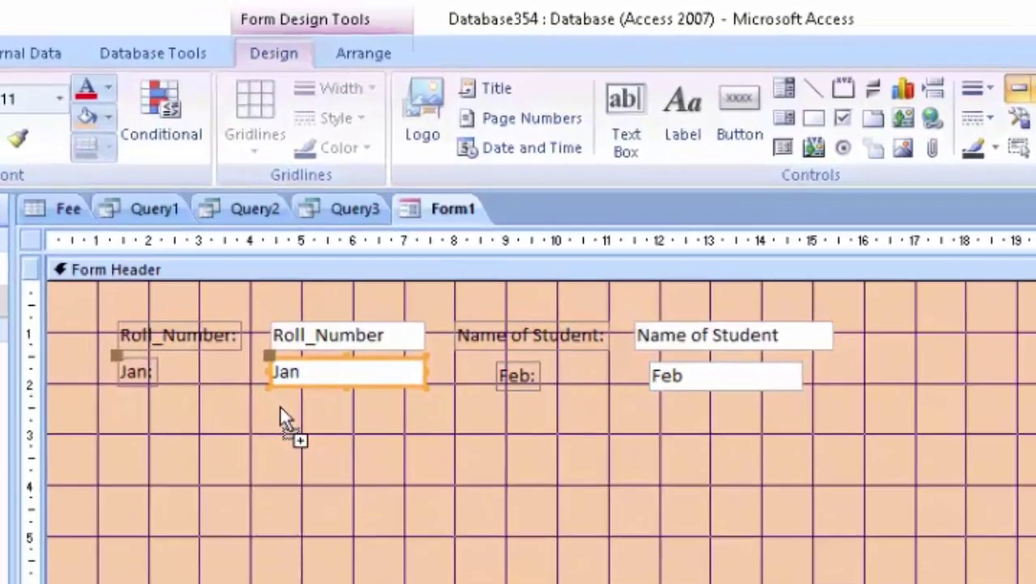
left_click_drag(279, 410, 280, 412)
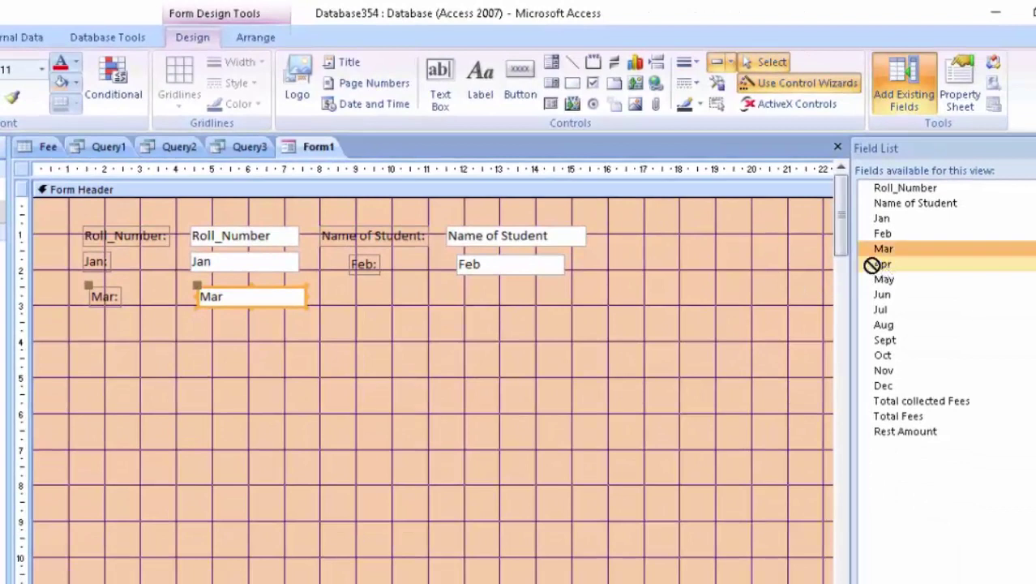
Add Apr below Feb, May below Mar, Jun below Apr, and bring in Jul
left_click_drag(872, 265, 556, 315)
left_click_drag(494, 298, 458, 290)
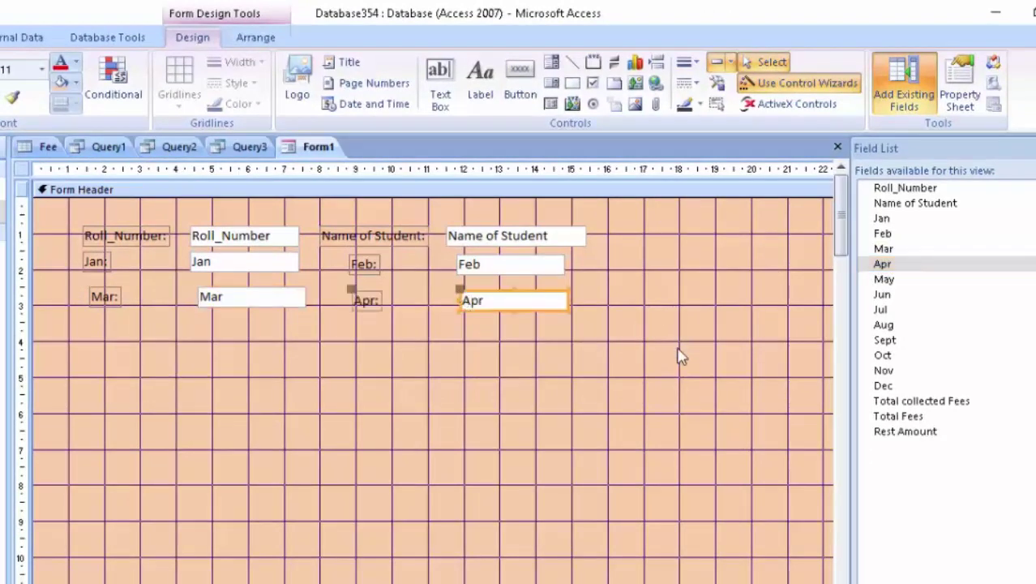
mouse_move(931, 282)
left_mouse_down()
mouse_move(202, 324)
mouse_move(203, 315)
left_mouse_up()
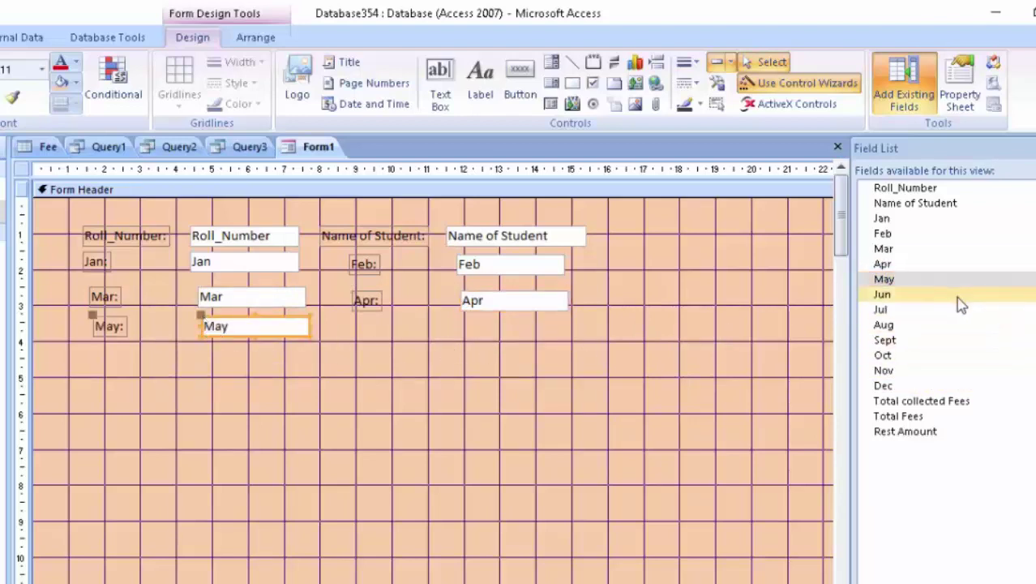
left_click_drag(957, 297, 802, 362)
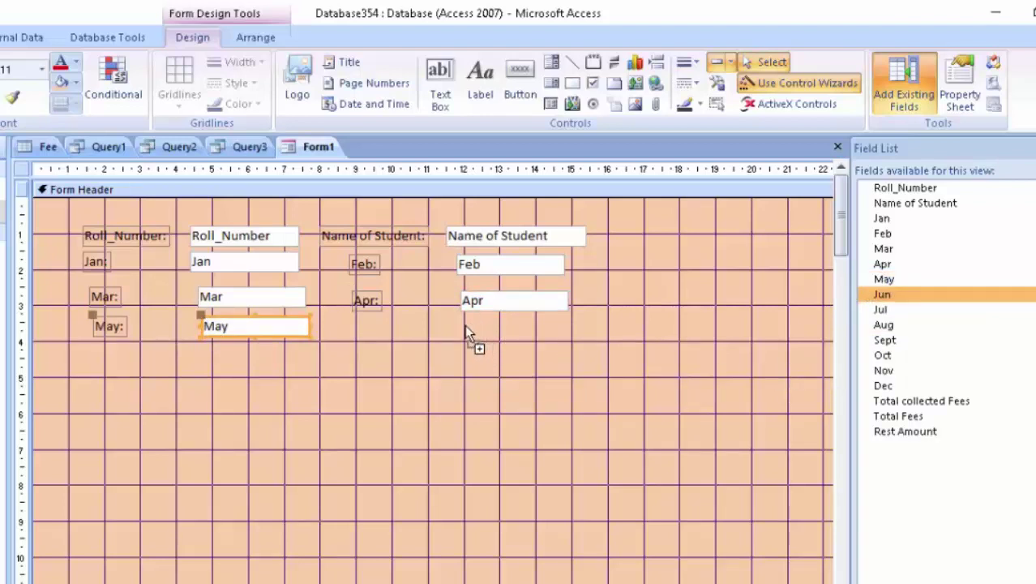
left_click_drag(509, 339, 464, 325)
left_click_drag(928, 316, 341, 379)
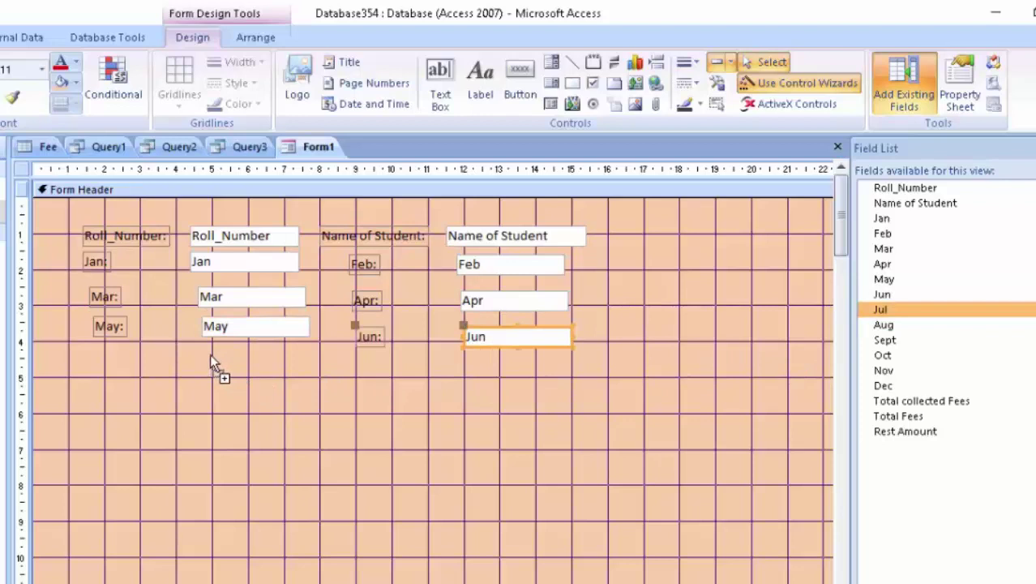
Lay out the Jul, Aug, Sept, Oct, Nov and Dec pairs in the two columns
left_click_drag(210, 353, 212, 356)
left_click_drag(884, 324, 466, 359)
left_click_drag(884, 340, 804, 362)
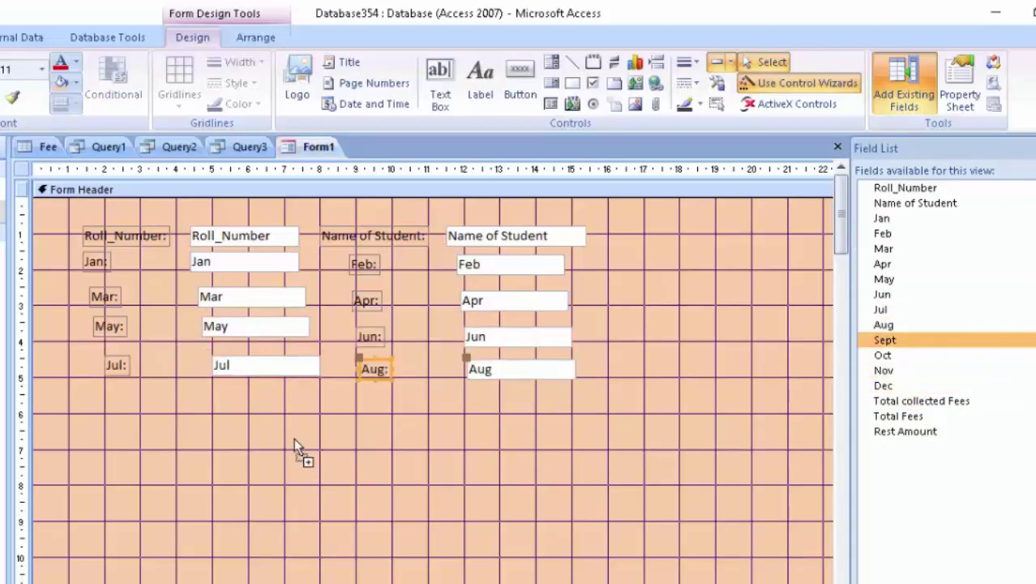
left_click_drag(170, 399, 251, 413)
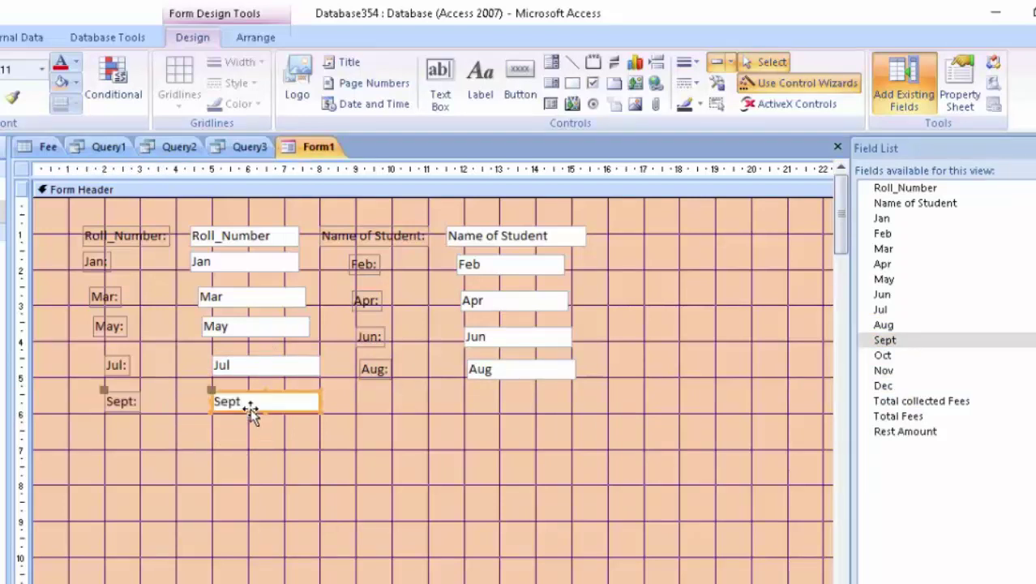
left_click_drag(957, 354, 513, 404)
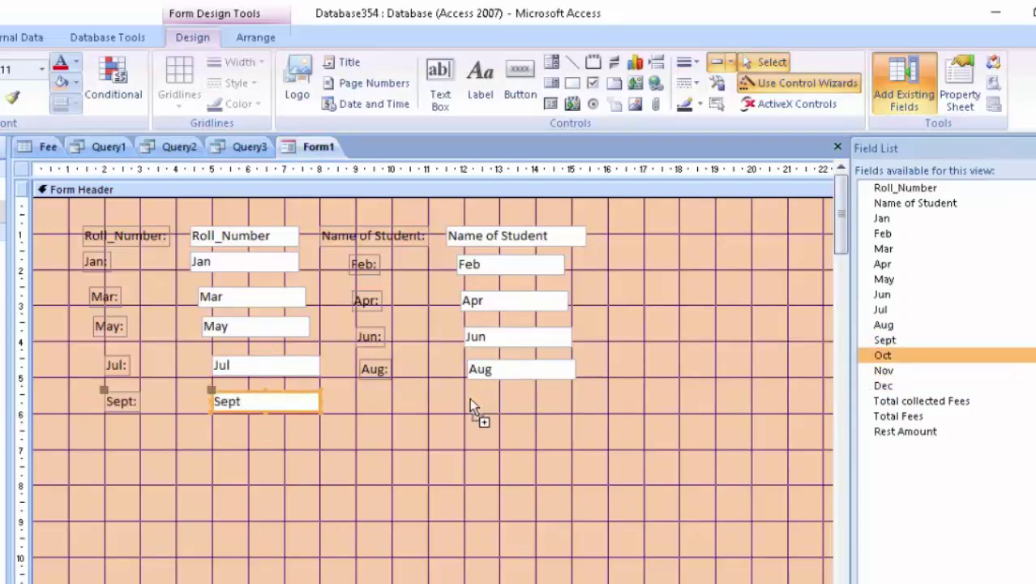
left_click_drag(472, 406, 472, 406)
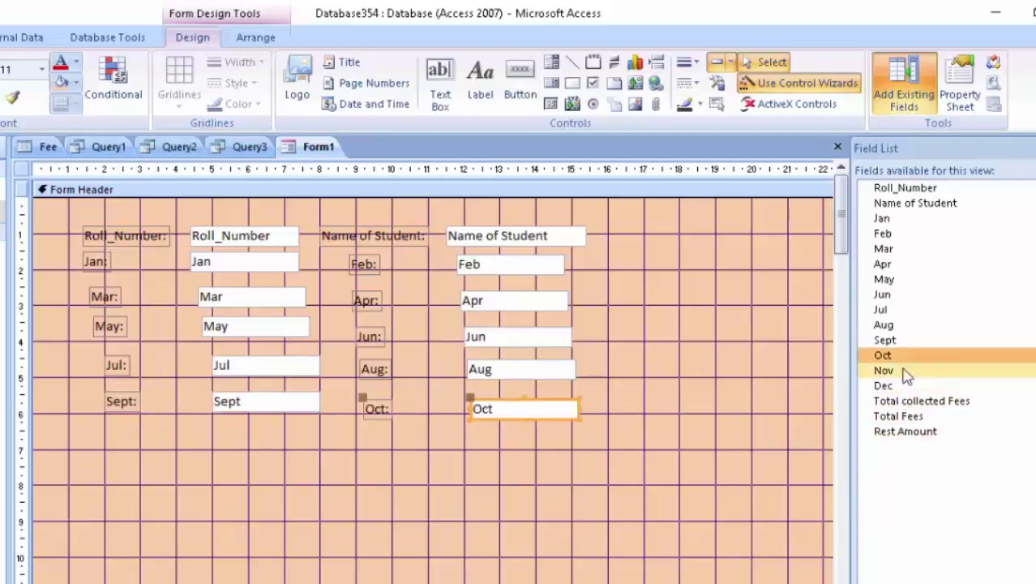
left_click_drag(905, 369, 366, 437)
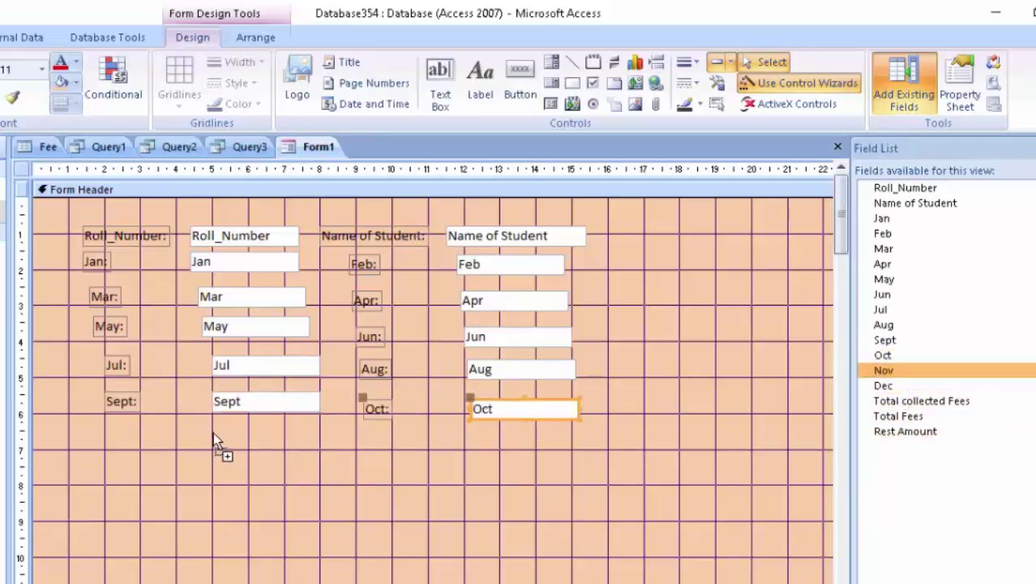
left_click_drag(209, 436, 213, 438)
left_click_drag(891, 385, 784, 434)
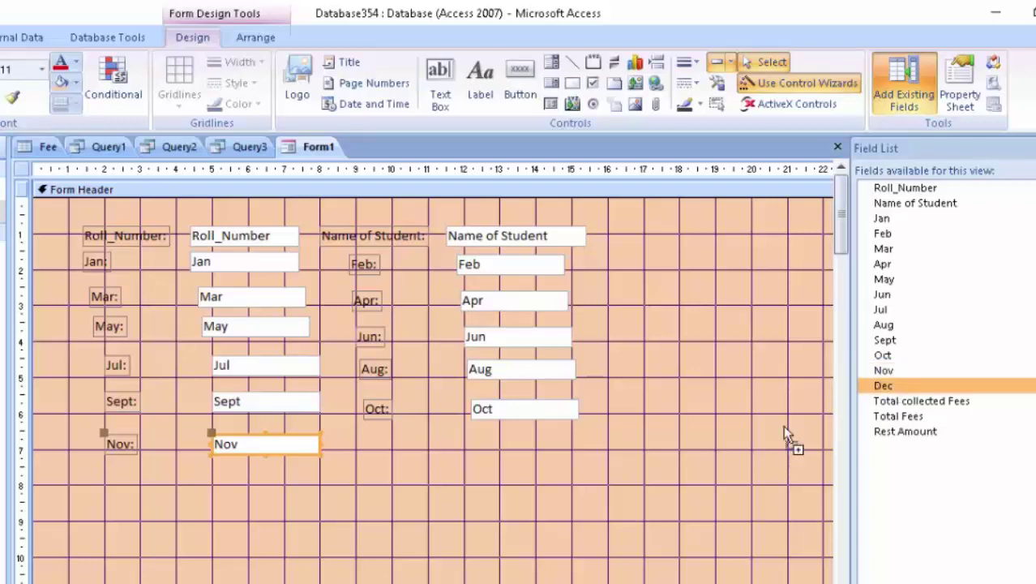
left_click_drag(481, 438, 482, 440)
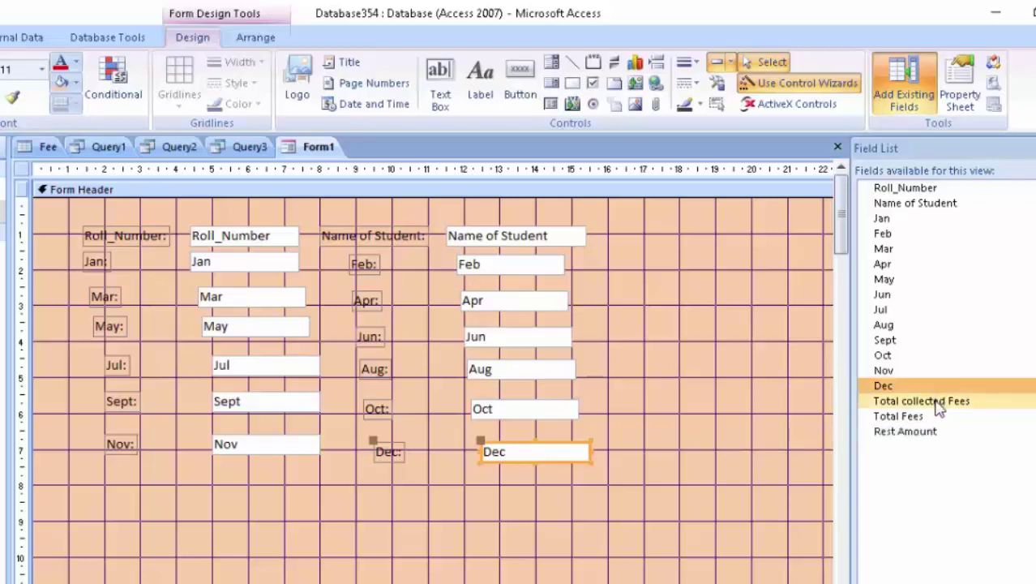
Add Total collected Fees beneath the month fields and widen its text box
left_click_drag(938, 406, 481, 510)
mouse_move(398, 505)
left_mouse_down()
mouse_move(374, 504)
mouse_move(365, 489)
left_mouse_up()
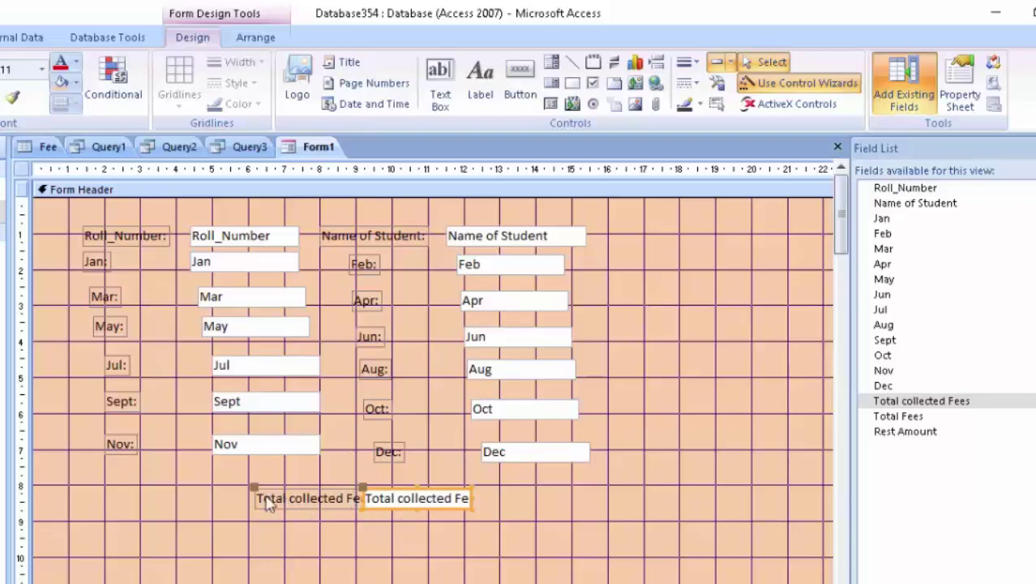
left_click_drag(472, 497, 537, 498)
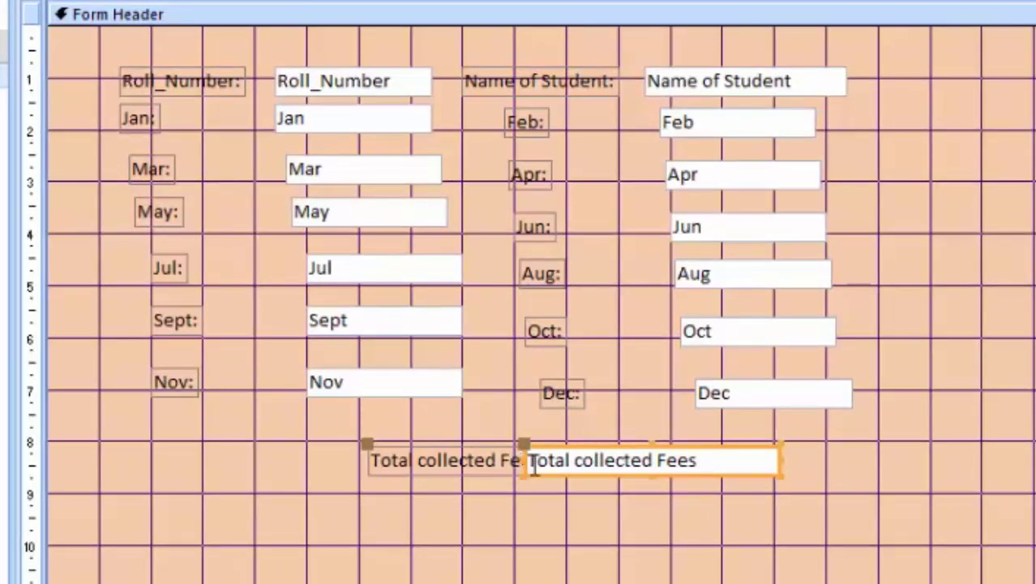
Shift the Total collected Fees box right, then add Total Fees and Rest Amount pairs below it
left_click(545, 461)
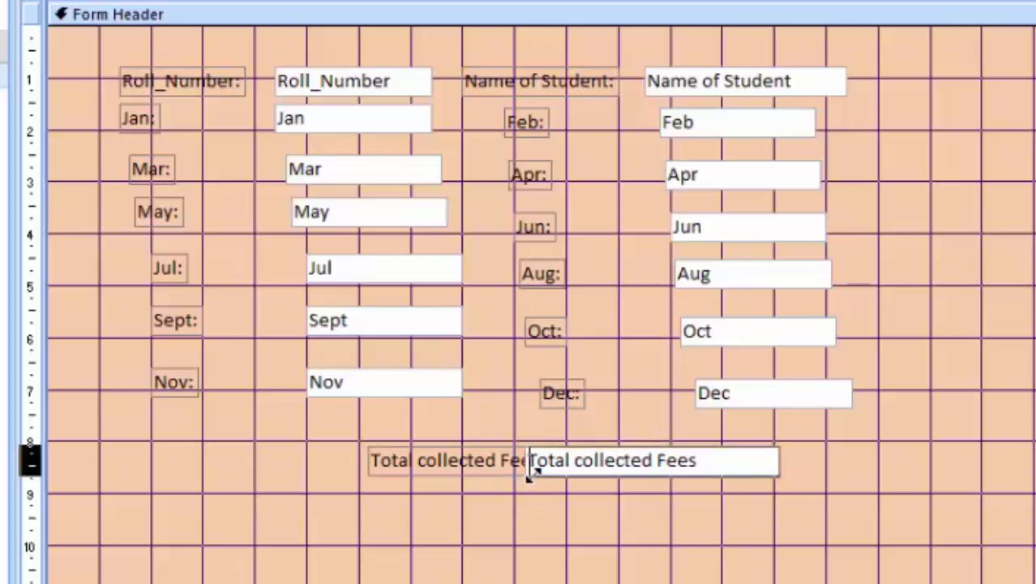
left_click_drag(538, 470, 556, 469)
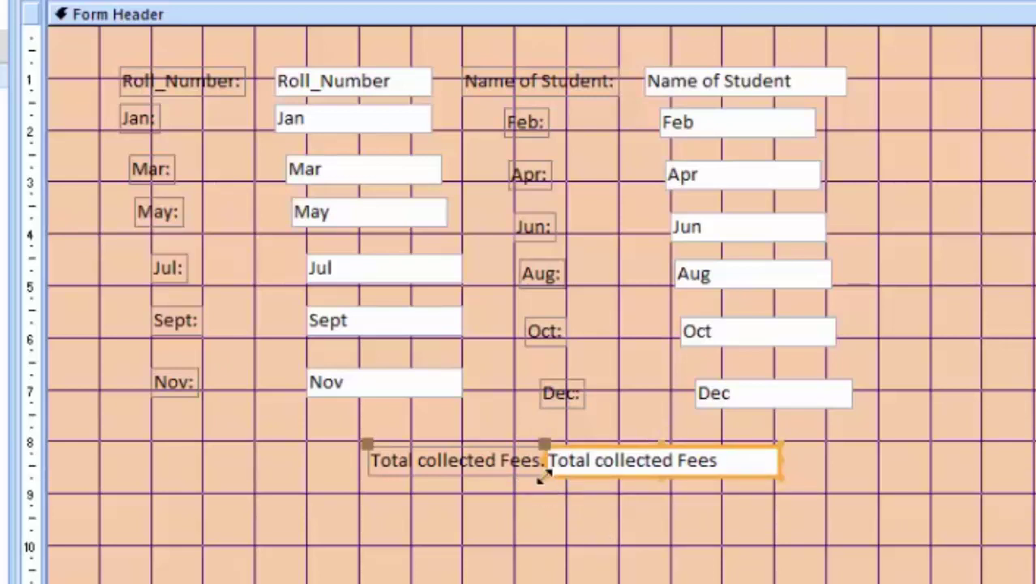
left_click_drag(544, 480, 570, 479)
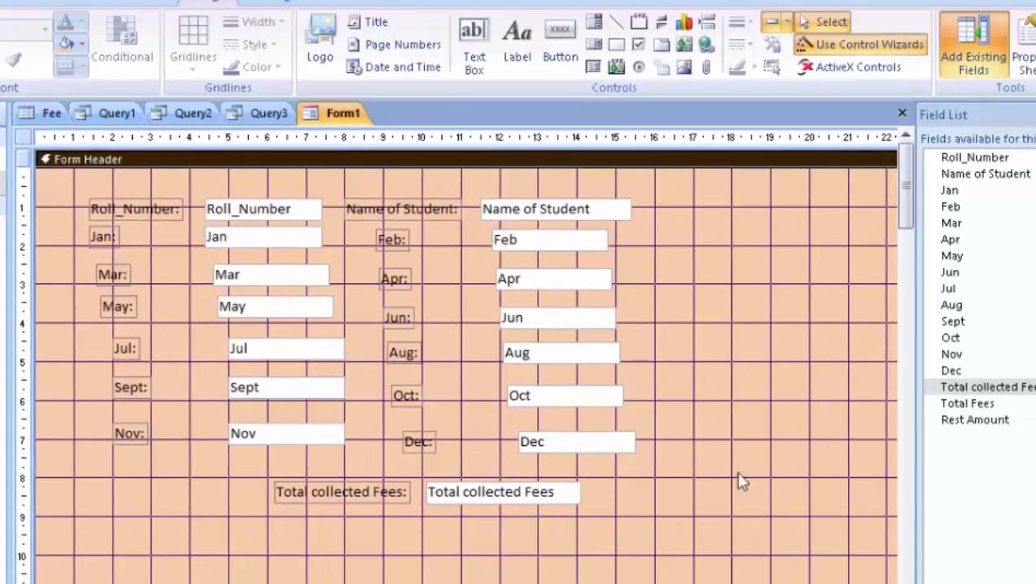
mouse_move(967, 403)
left_mouse_down()
mouse_move(487, 523)
mouse_move(430, 523)
left_mouse_up()
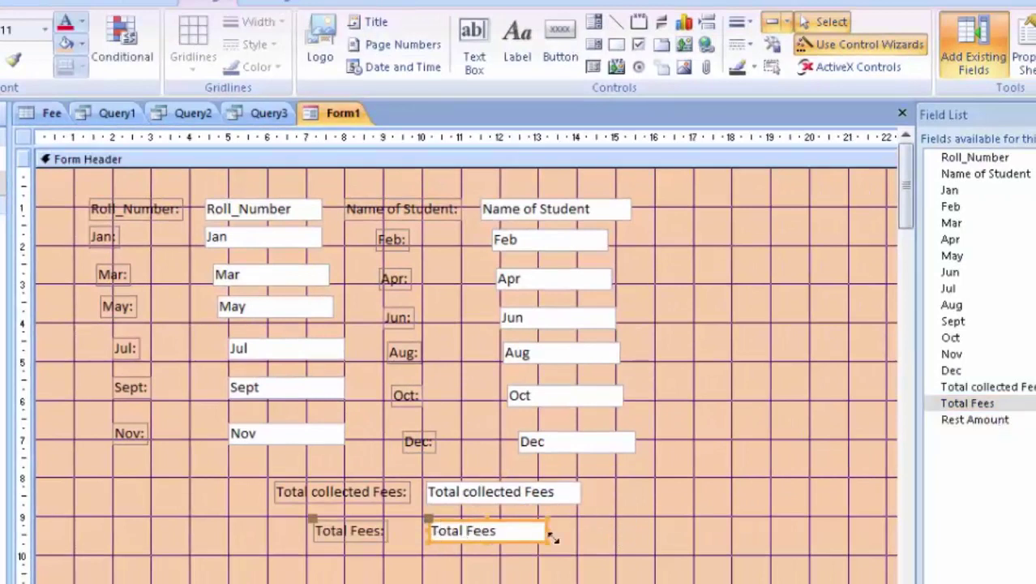
left_click_drag(975, 419, 444, 573)
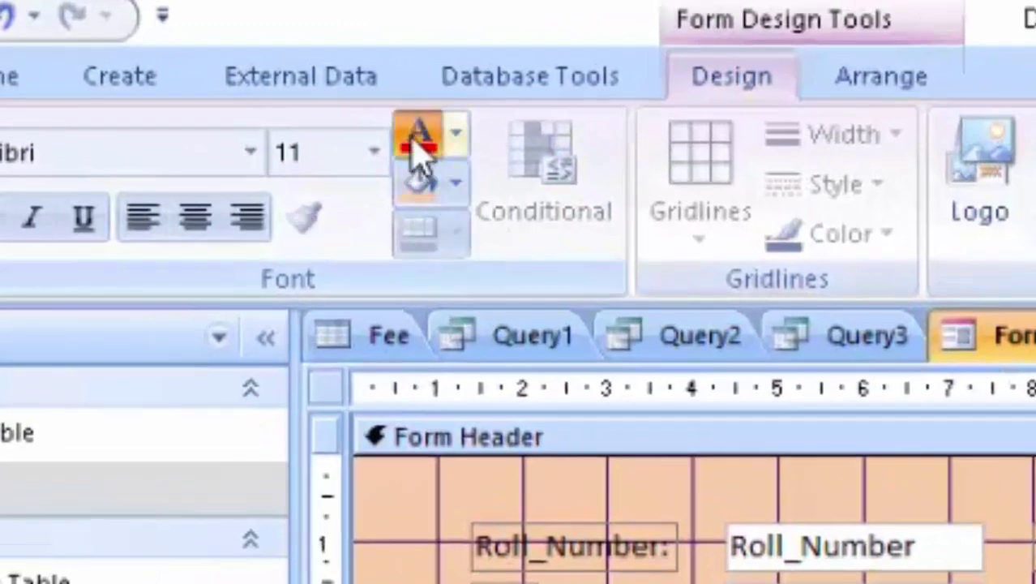
Give the Rest Amount label and box red text on a yellow background
left_click(418, 150)
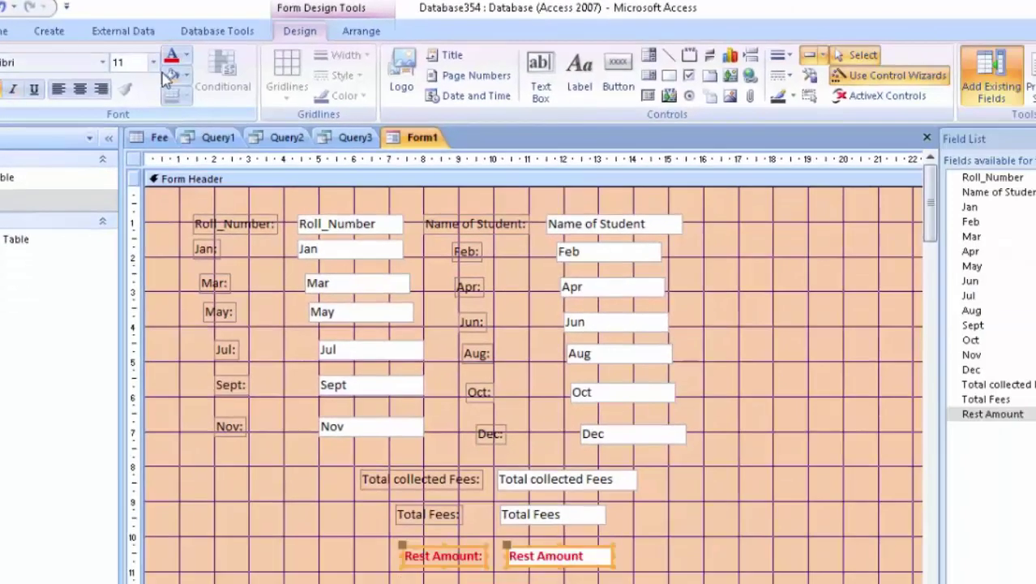
left_click(186, 77)
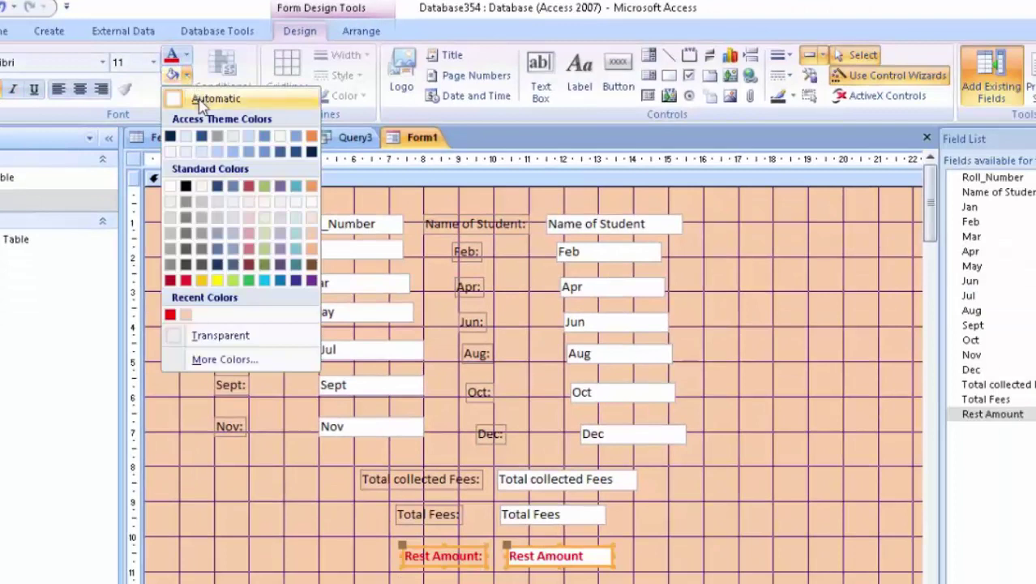
left_click(222, 279)
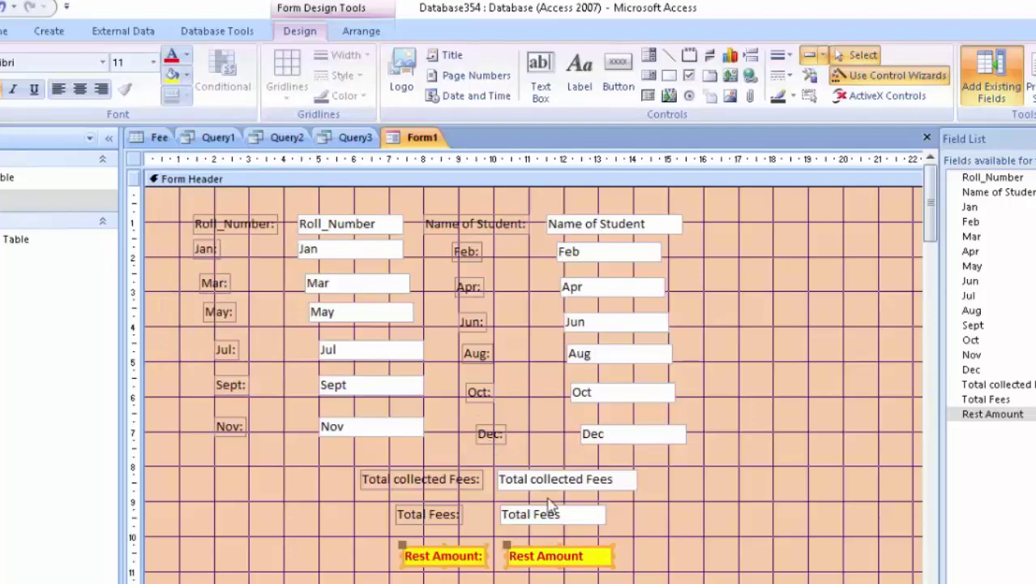
Select the Total Fees text box together with its label for colouring
left_click(556, 525)
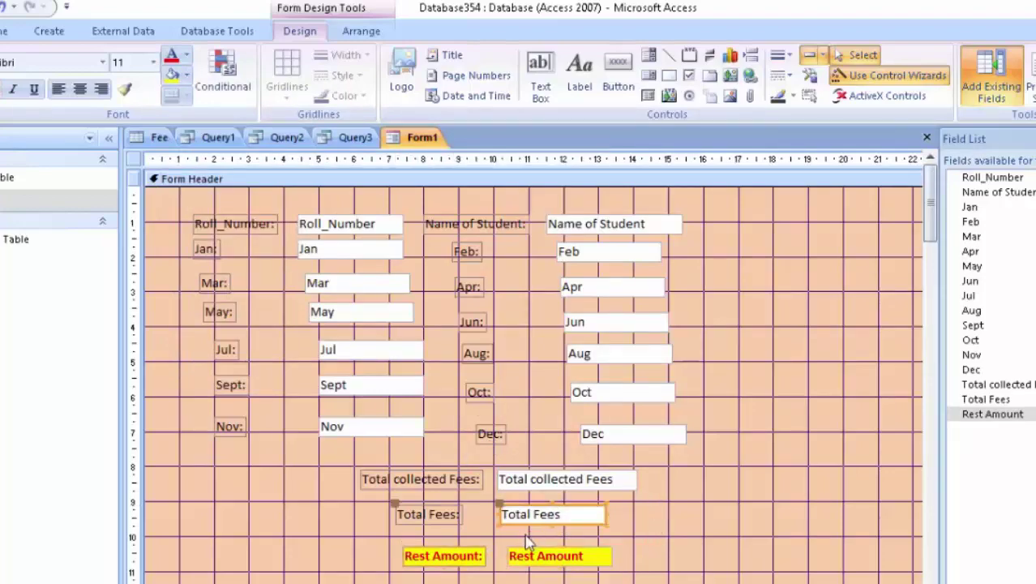
left_click(449, 514, "shift")
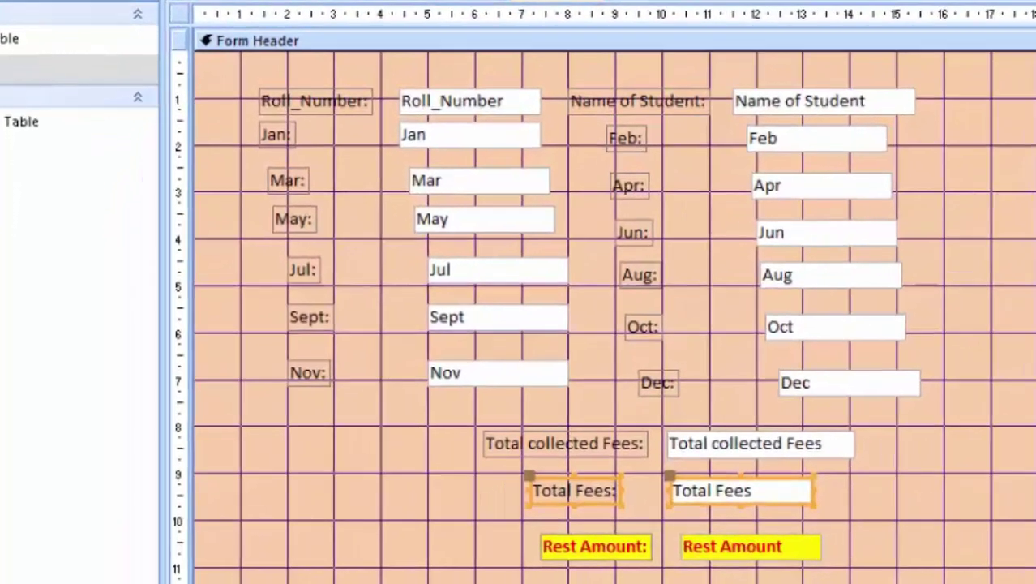
left_click(229, 98)
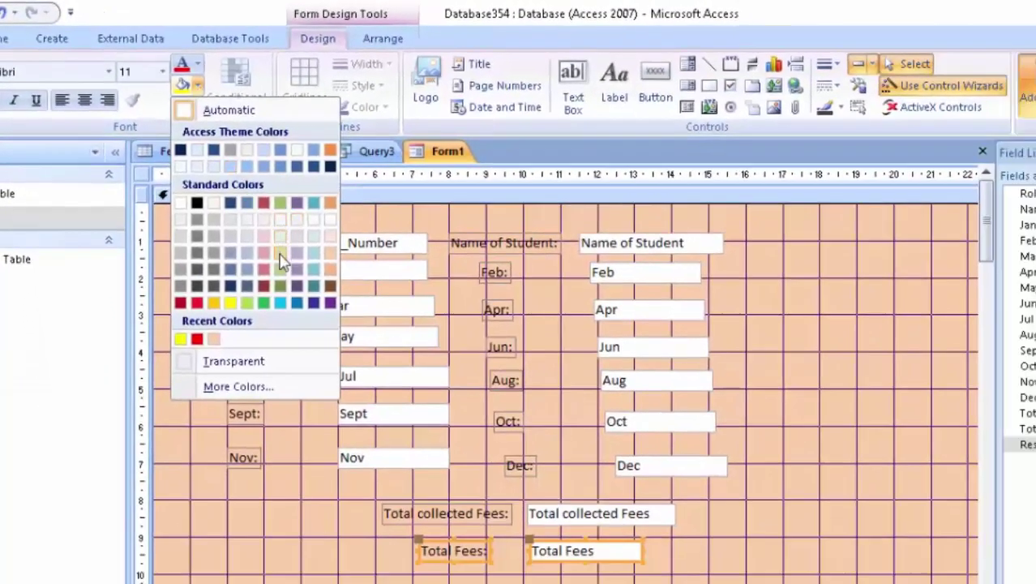
Fill the Total Fees box light green and the Total collected Fees box pink
left_click(280, 253)
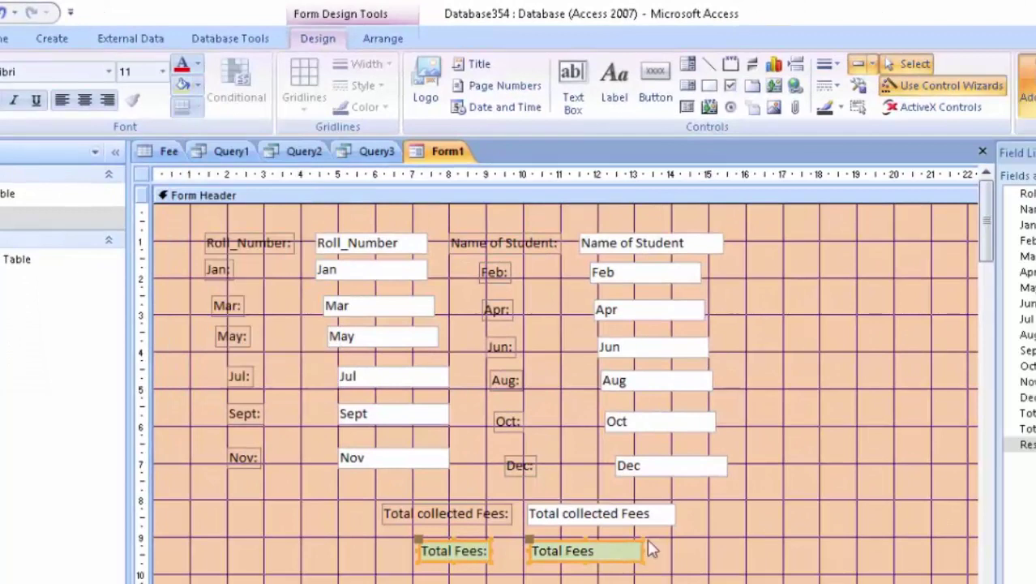
mouse_move(663, 540)
left_mouse_down()
mouse_move(618, 523)
mouse_move(382, 497)
left_mouse_up()
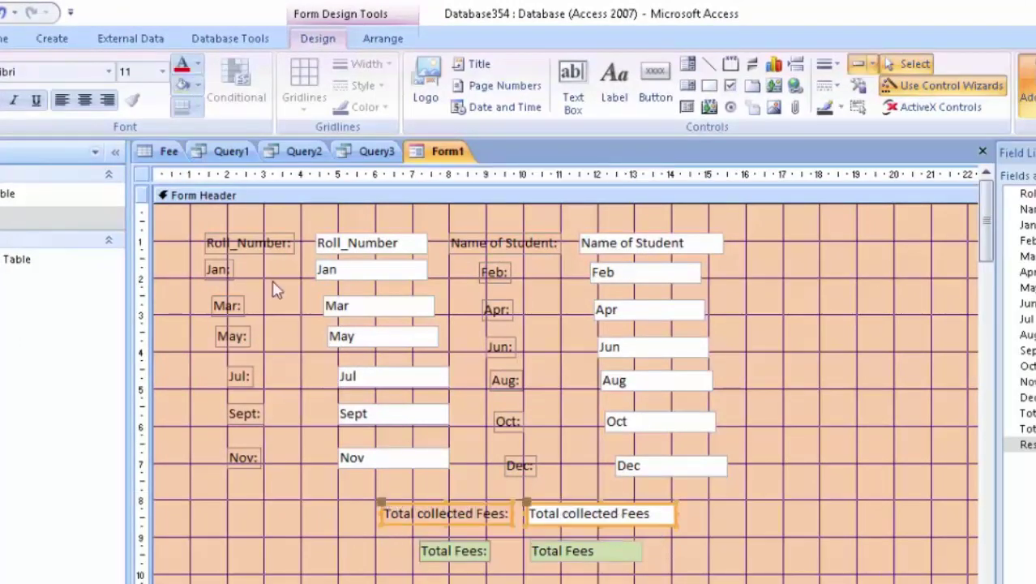
left_click(196, 84)
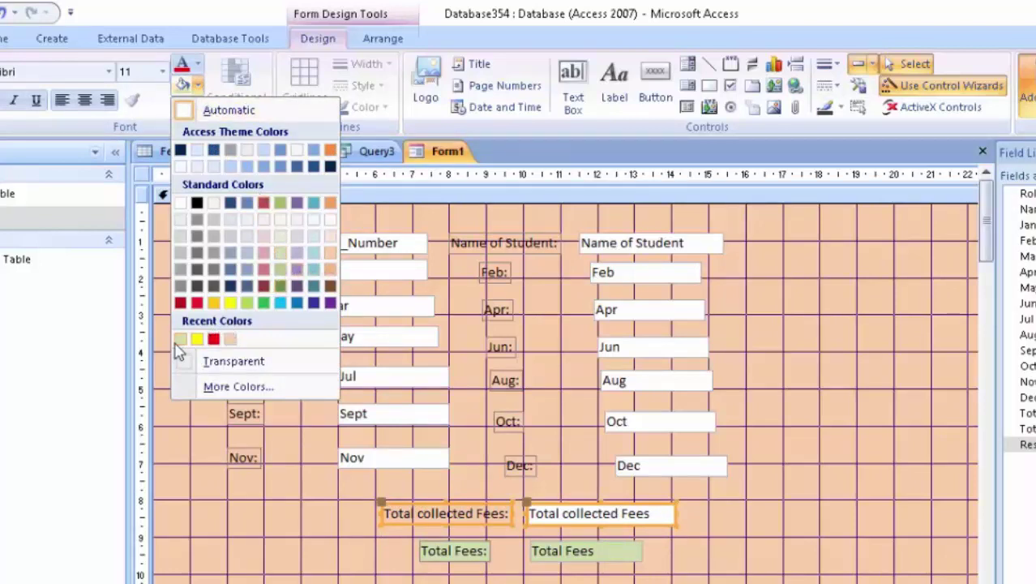
left_click(269, 256)
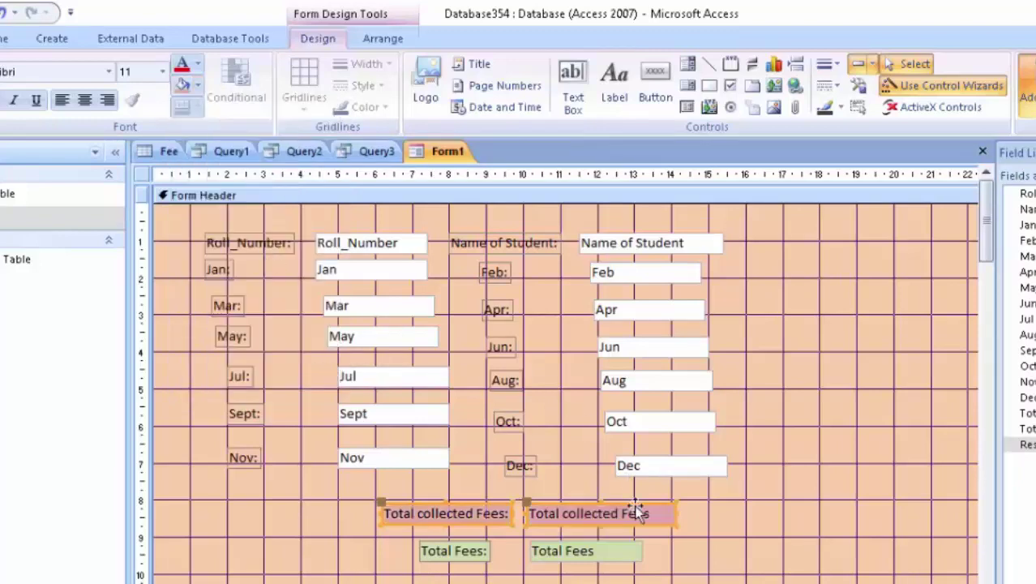
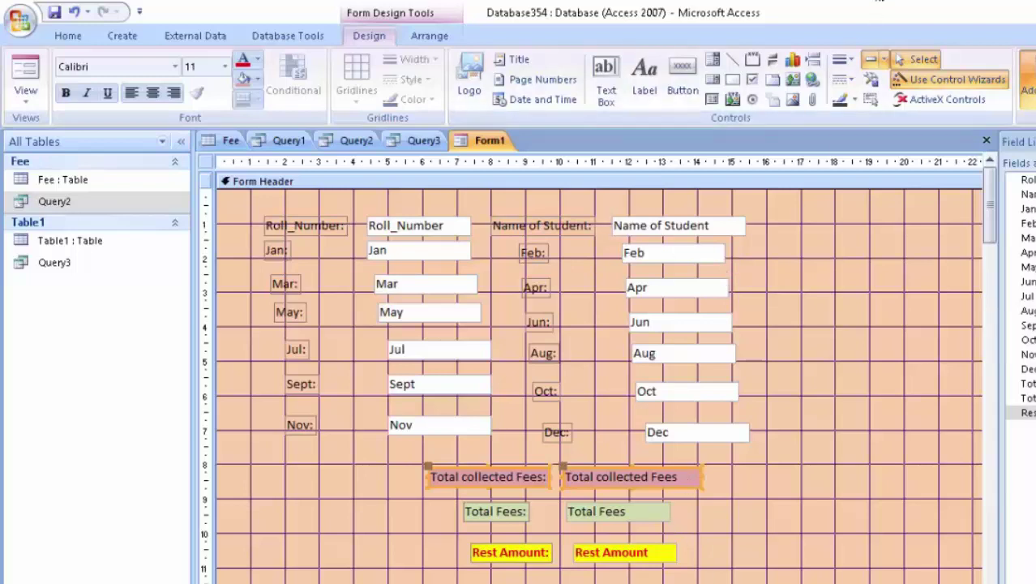
Select all the fee form's controls and move them lower in the form header
left_click_drag(785, 577, 261, 192)
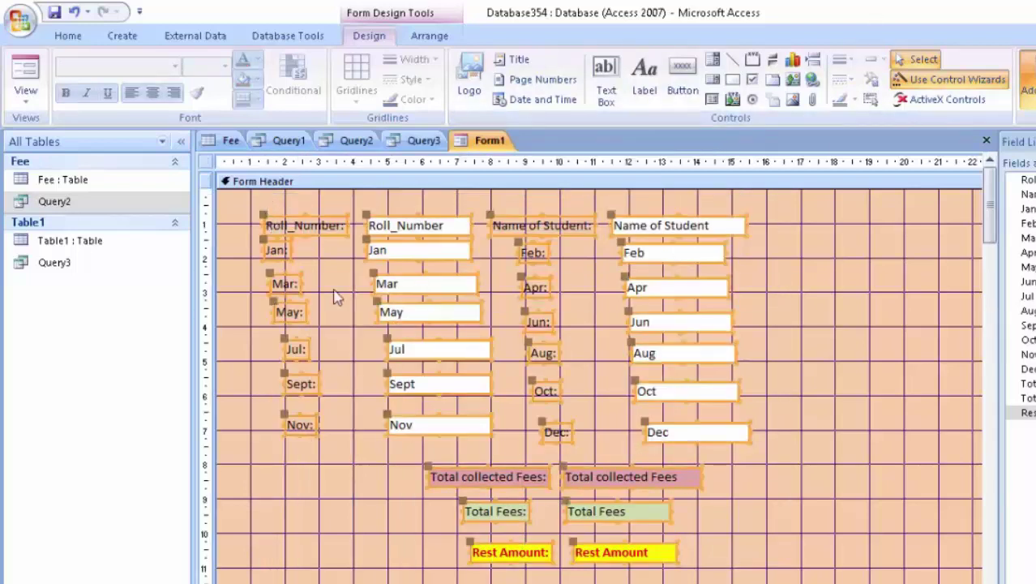
left_click_drag(410, 248, 409, 321)
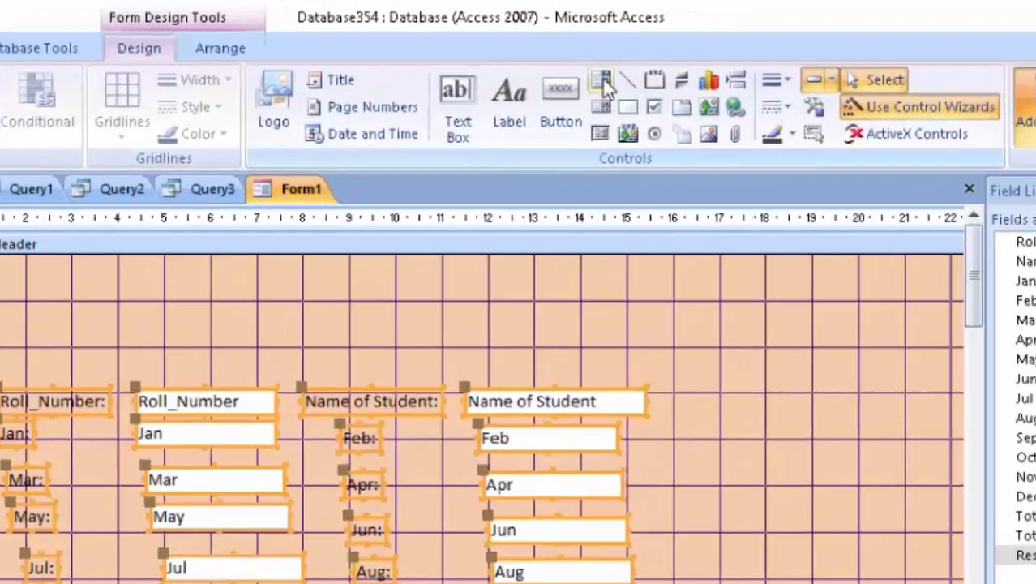
Add a top combo box that finds records by Roll_Number, labelled 'Roll_Number'
left_click(601, 81)
left_click_drag(303, 268, 486, 301)
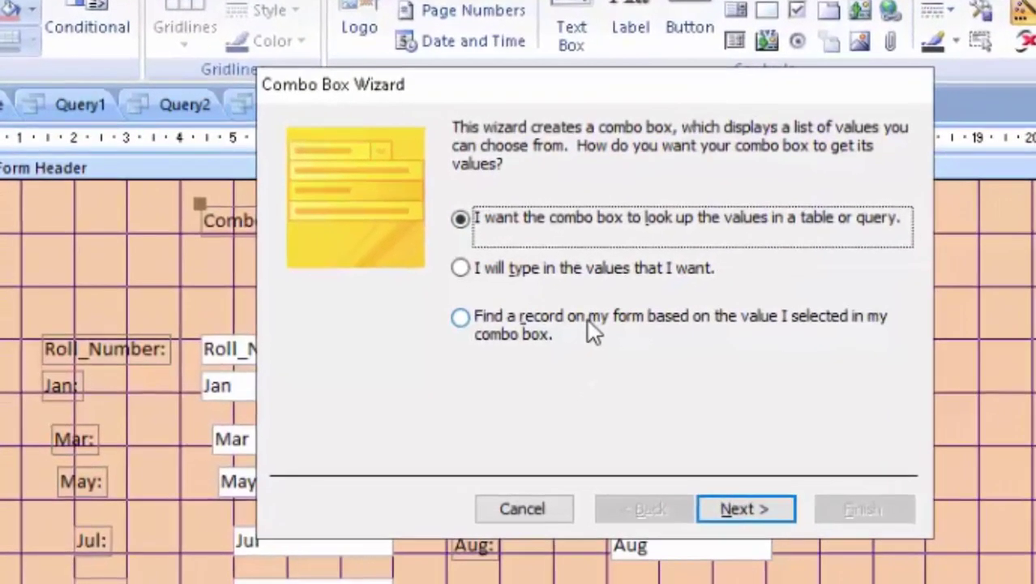
left_click(590, 319)
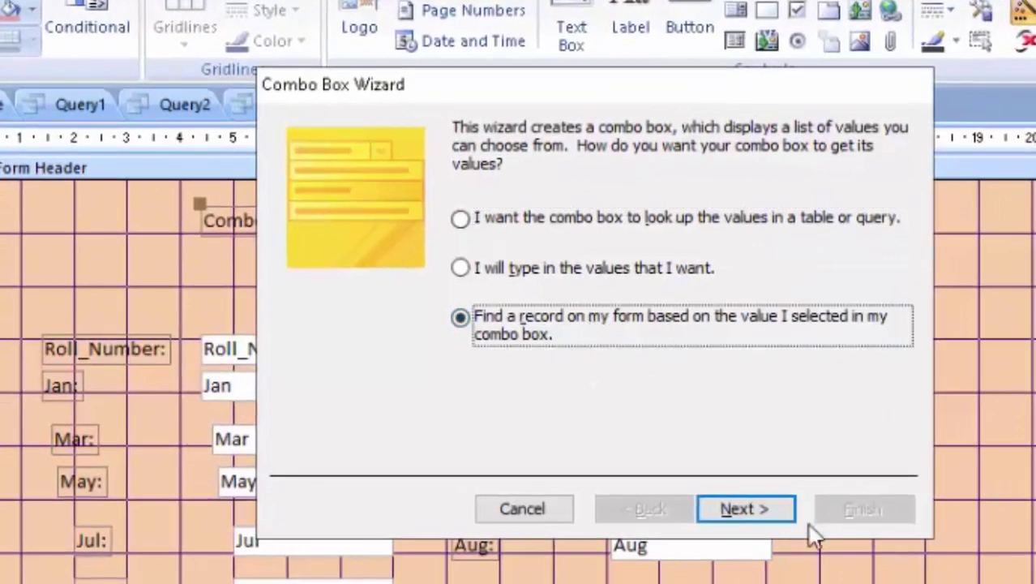
left_click(737, 509)
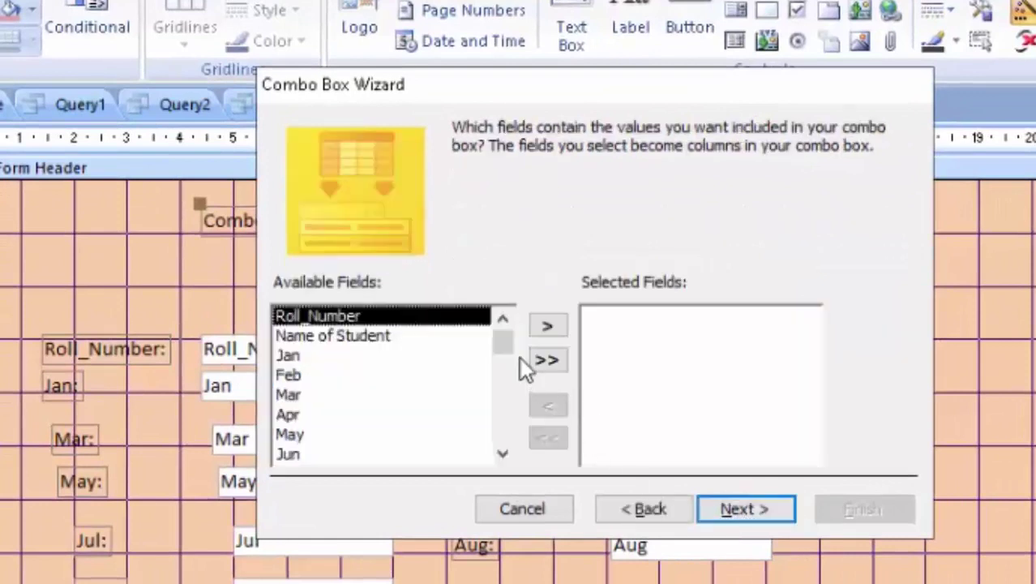
left_click(541, 326)
left_click(778, 509)
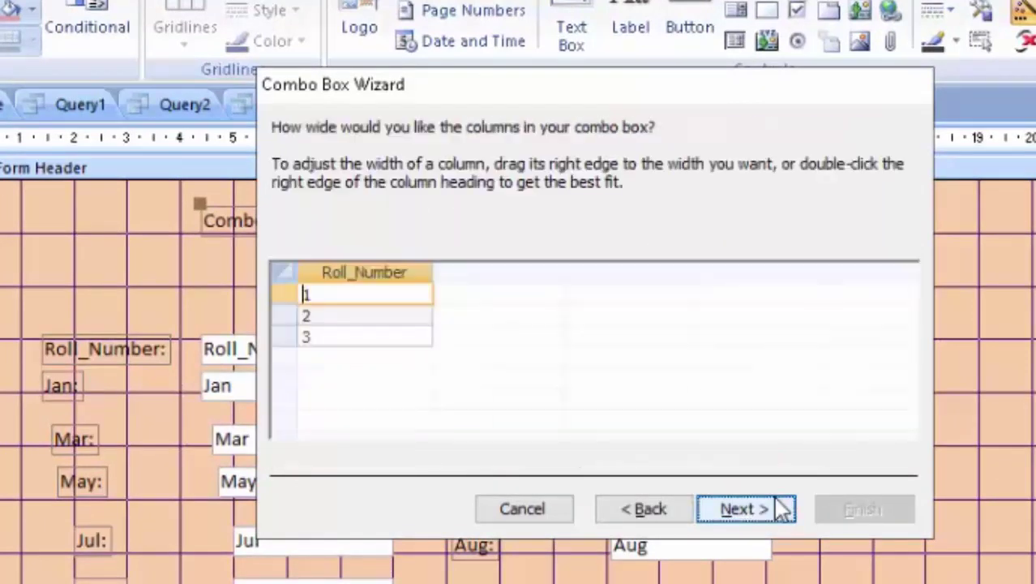
left_click(753, 508)
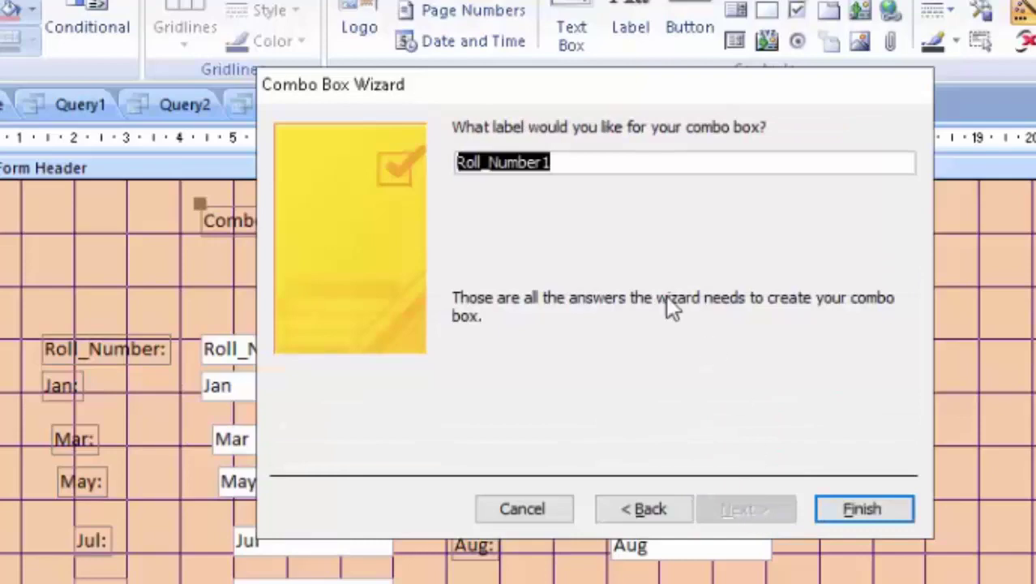
left_click(598, 153)
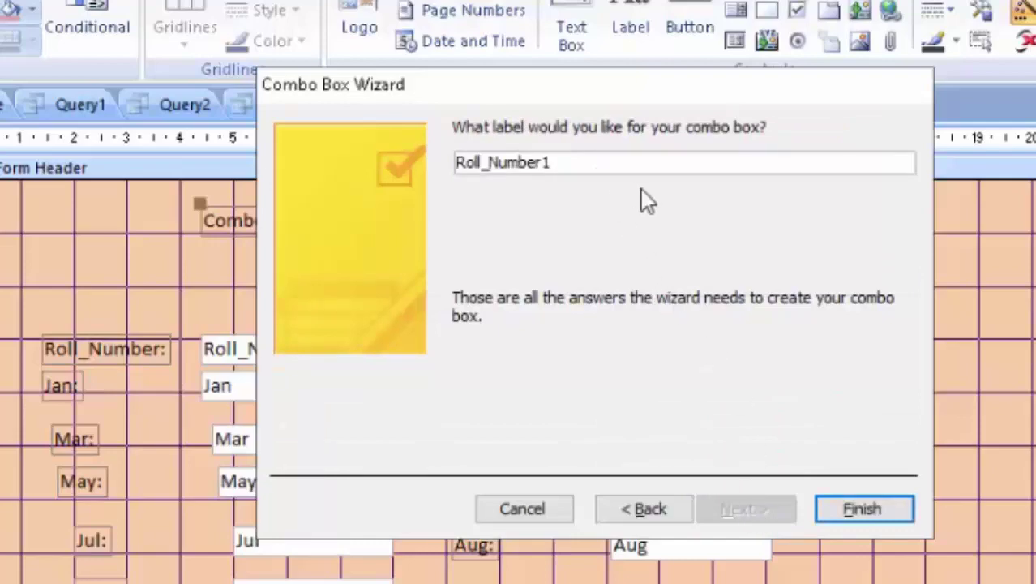
key("BackSpace")
left_click(873, 518)
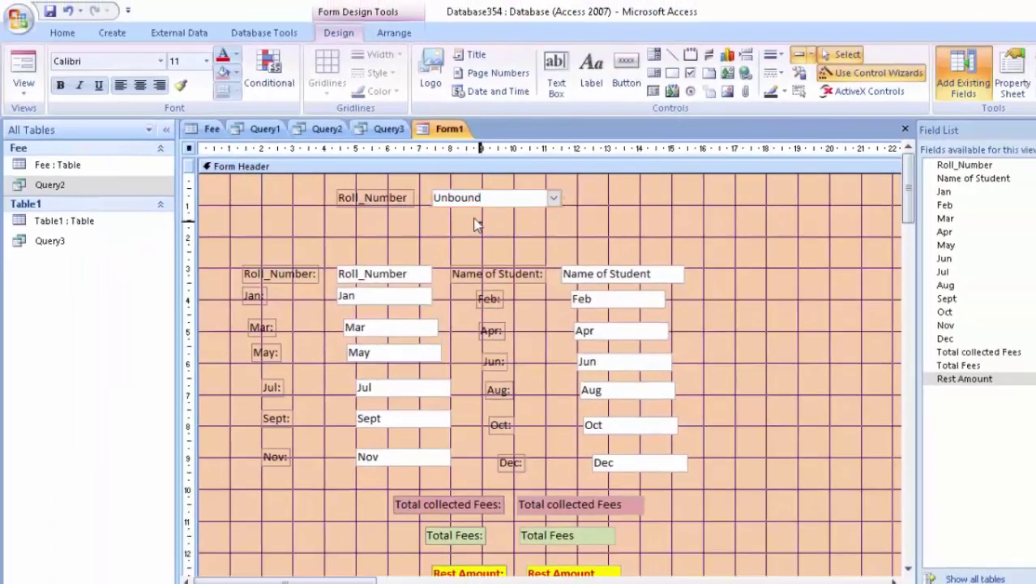
Fill the Roll_Number label and combo box yellow, then view the form in Form View
left_click_drag(477, 223, 315, 175)
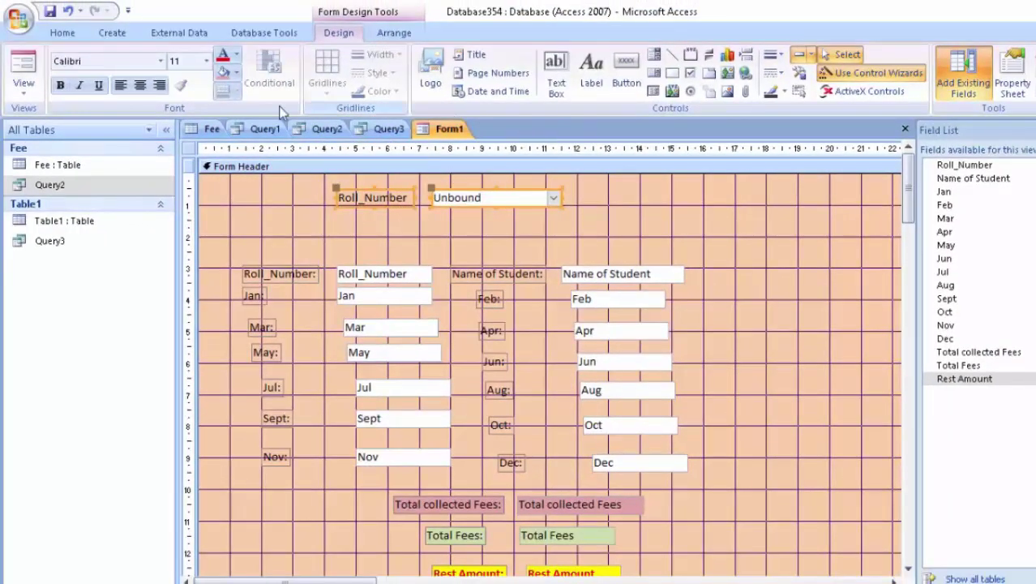
left_click(237, 71)
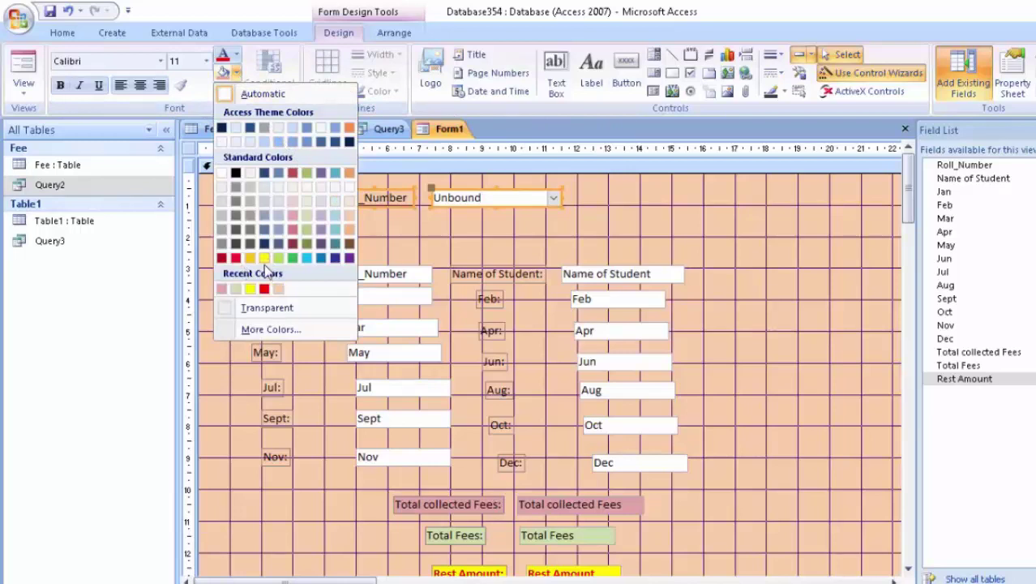
left_click(249, 288)
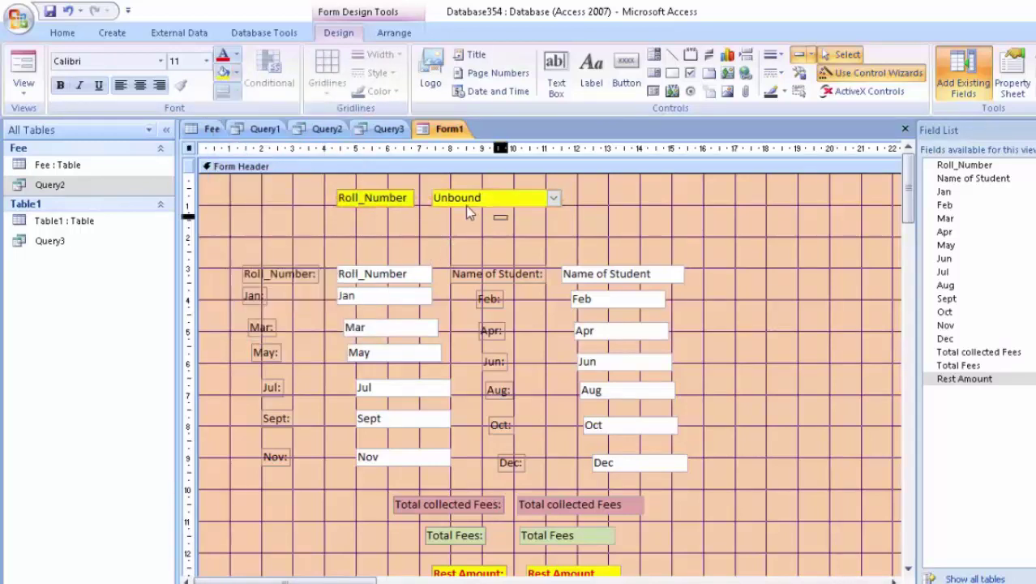
left_click_drag(467, 213, 313, 180)
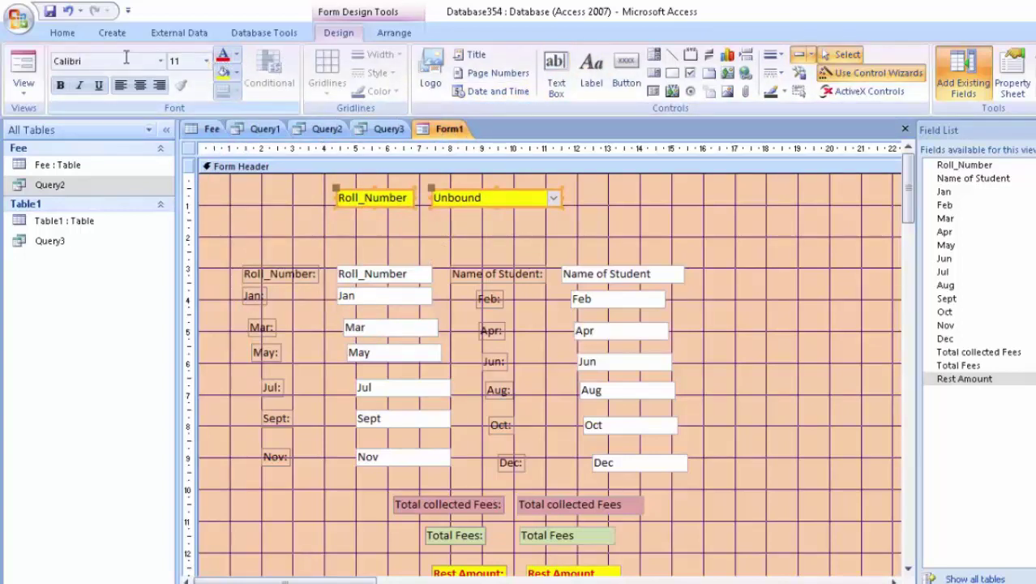
left_click(24, 65)
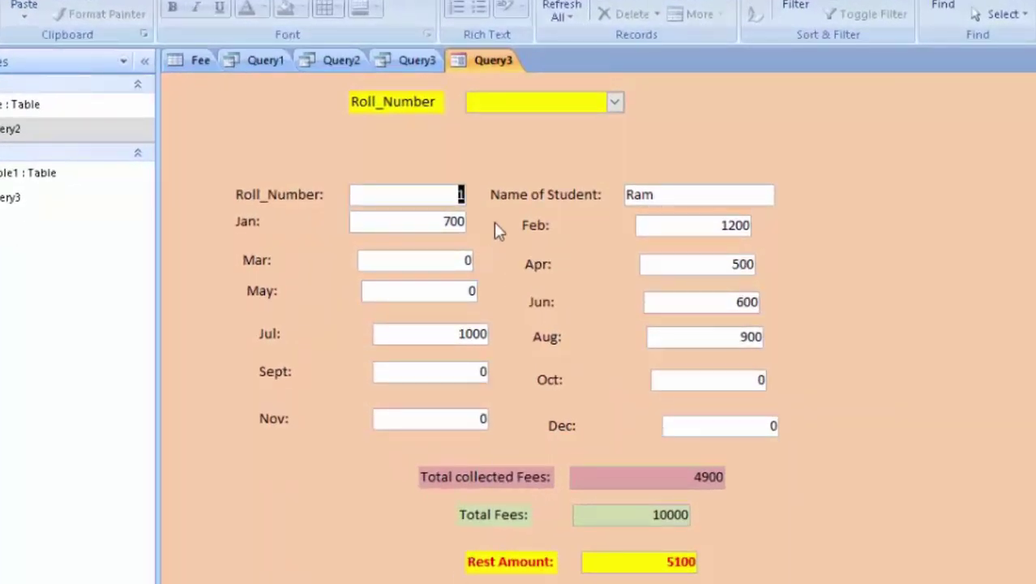
Pick roll number 2, then 3, in the combo box to show 3300 collected, 6700 remaining
left_click(614, 101)
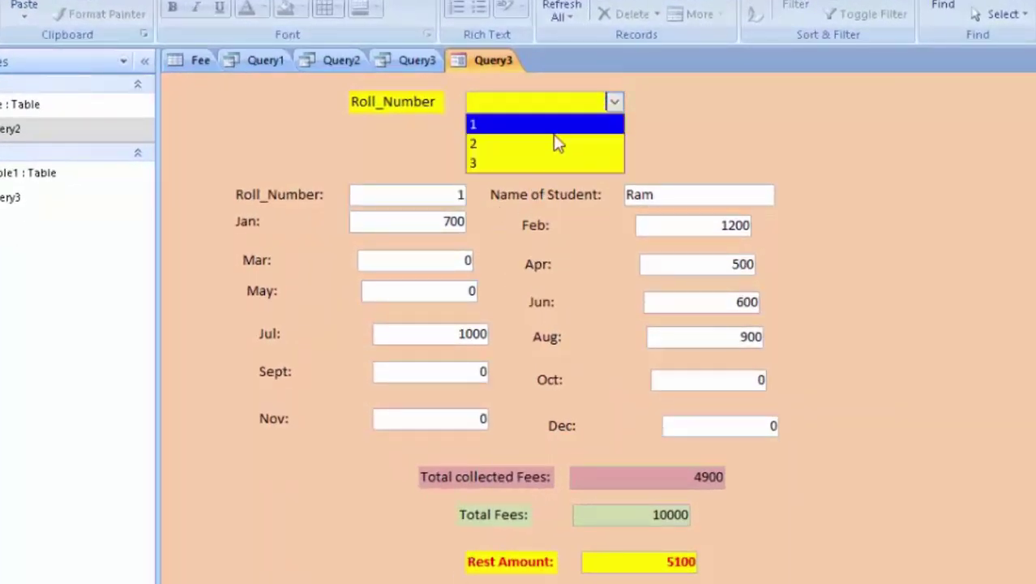
left_click(534, 151)
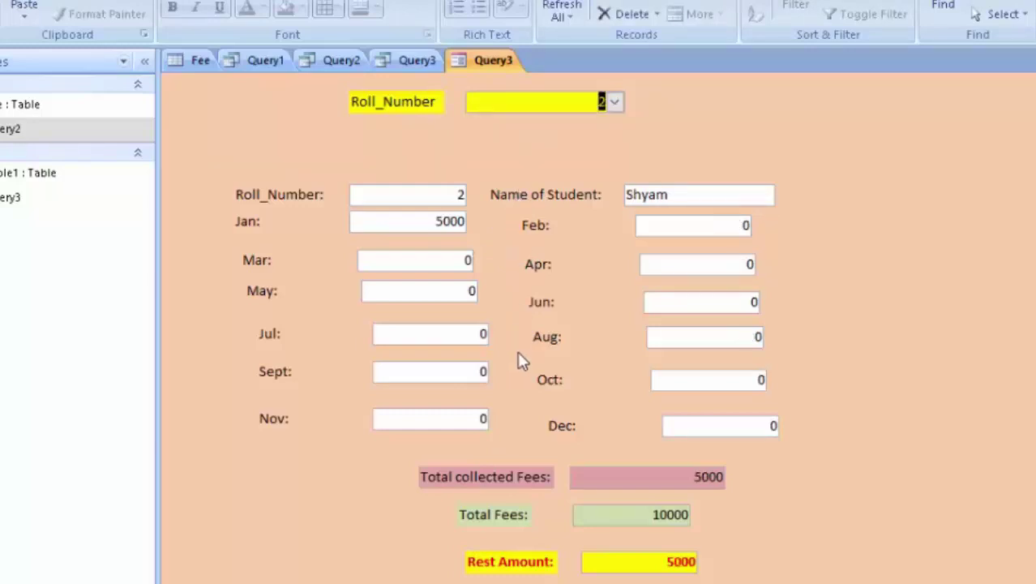
left_click(614, 101)
left_click(551, 162)
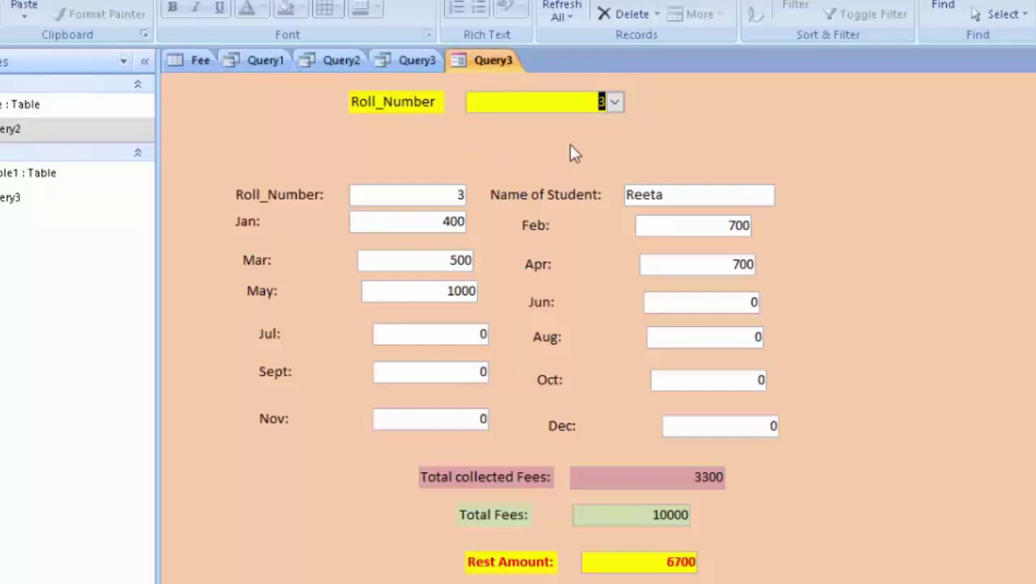